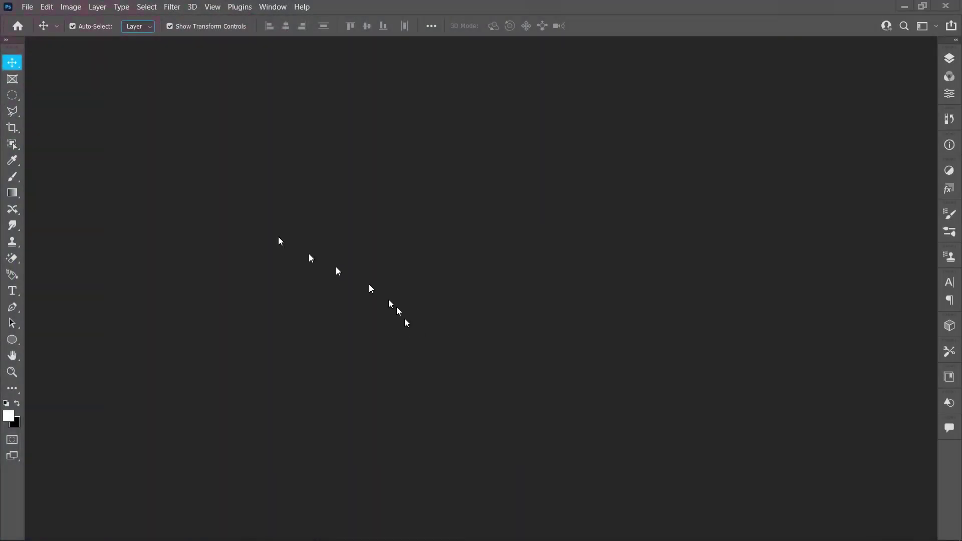
# Step: Create a new 1080 x 1080 px document at 72 ppi with a white background
pyautogui.click(32, 8)
pyautogui.click(35, 16)
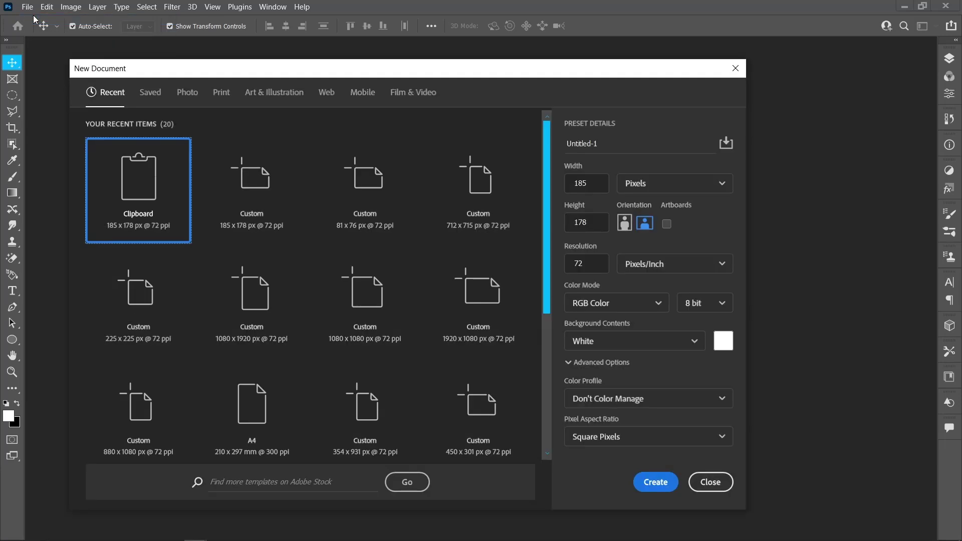
pyautogui.click(361, 301)
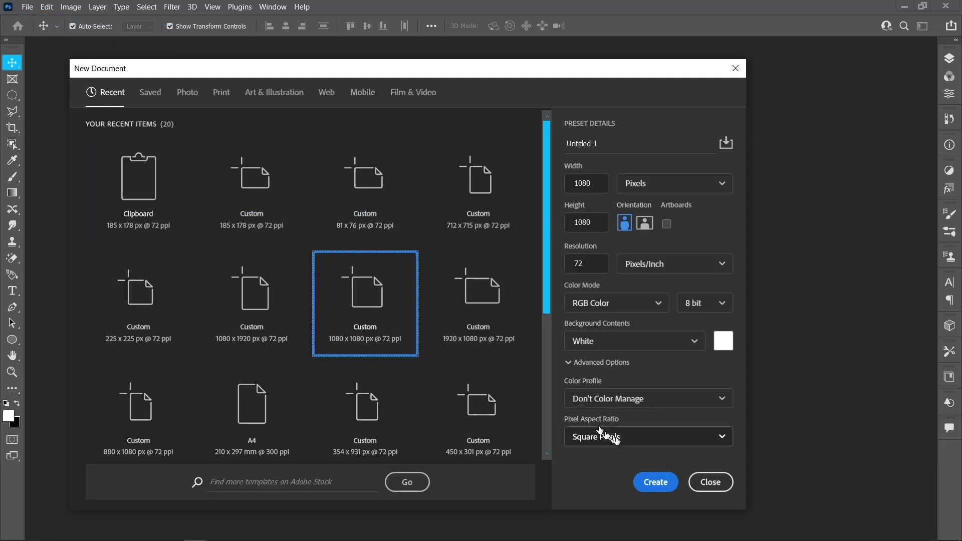
pyautogui.press('Return')
# Step: Draw a closed black Pen tool shape with a wavy lower edge, covering the upper part of the canvas and extending past its sides
pyautogui.moveTo(19, 307); pyautogui.dragTo(31, 305)
pyautogui.click(95, 26)
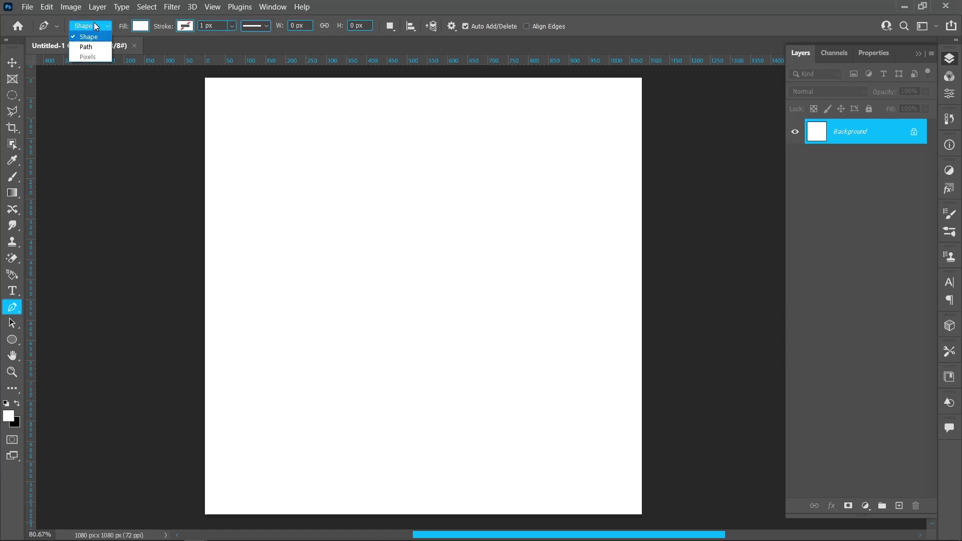
pyautogui.click(143, 30)
pyautogui.click(80, 92)
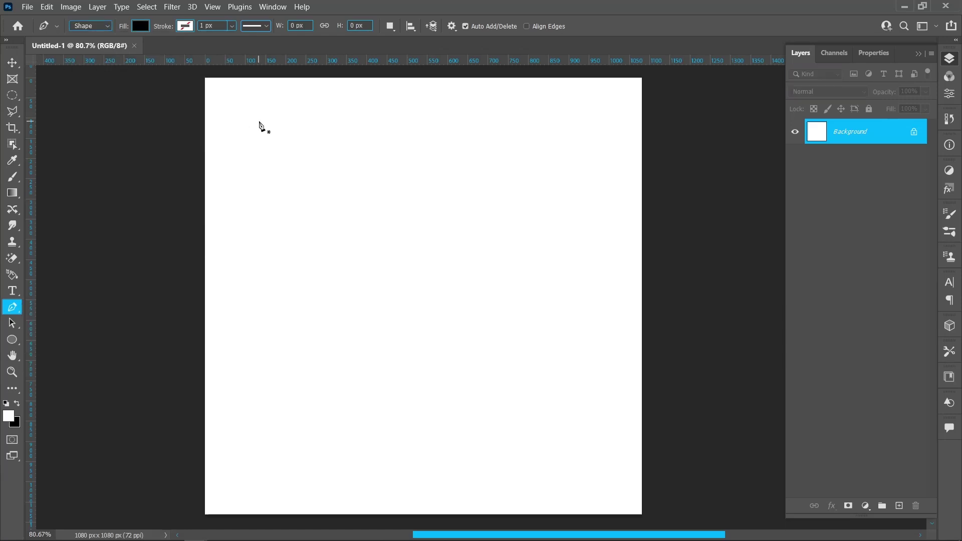
pyautogui.moveTo(189, 378); pyautogui.dragTo(230, 337)
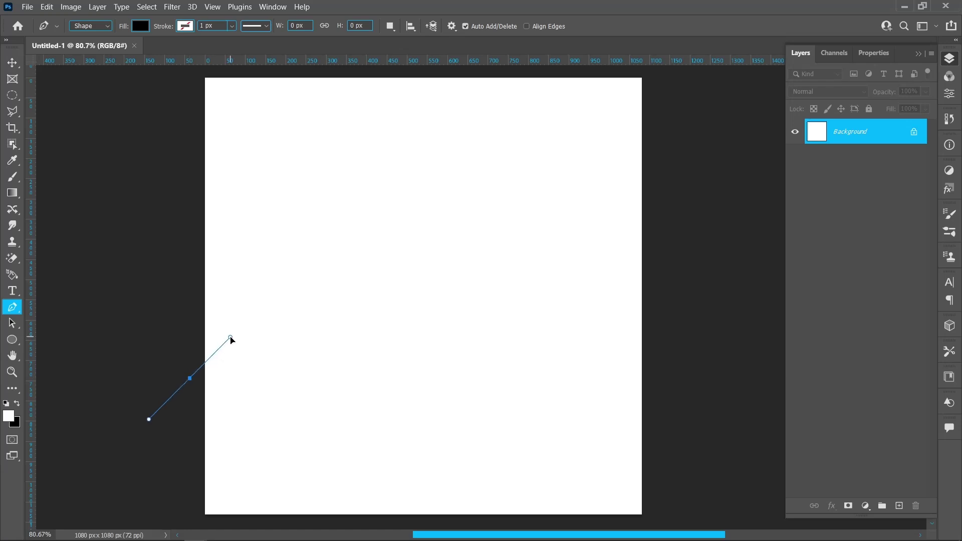
pyautogui.moveTo(325, 361); pyautogui.dragTo(366, 388)
pyautogui.moveTo(497, 280); pyautogui.dragTo(505, 165)
pyautogui.moveTo(589, 195); pyautogui.dragTo(606, 203)
pyautogui.moveTo(696, 164); pyautogui.dragTo(710, 93)
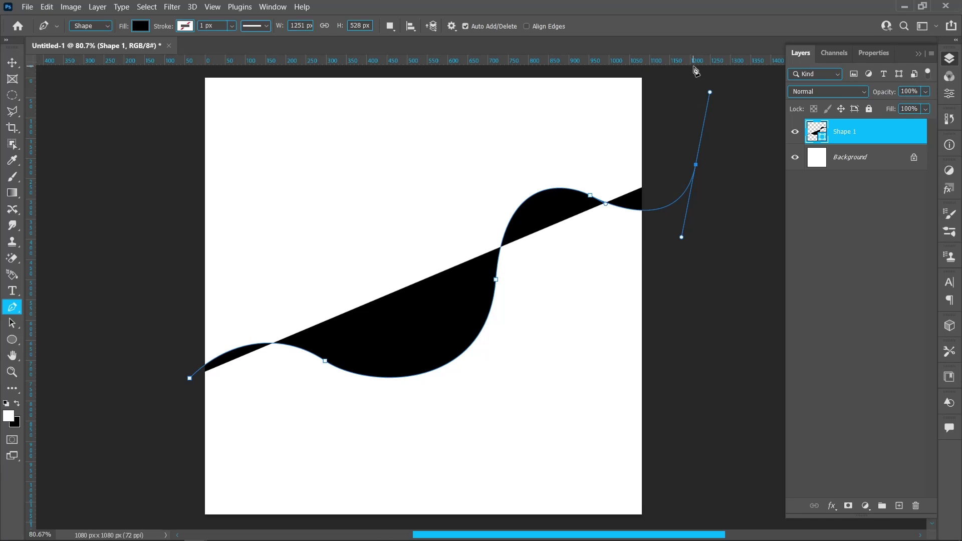
pyautogui.click(693, 67)
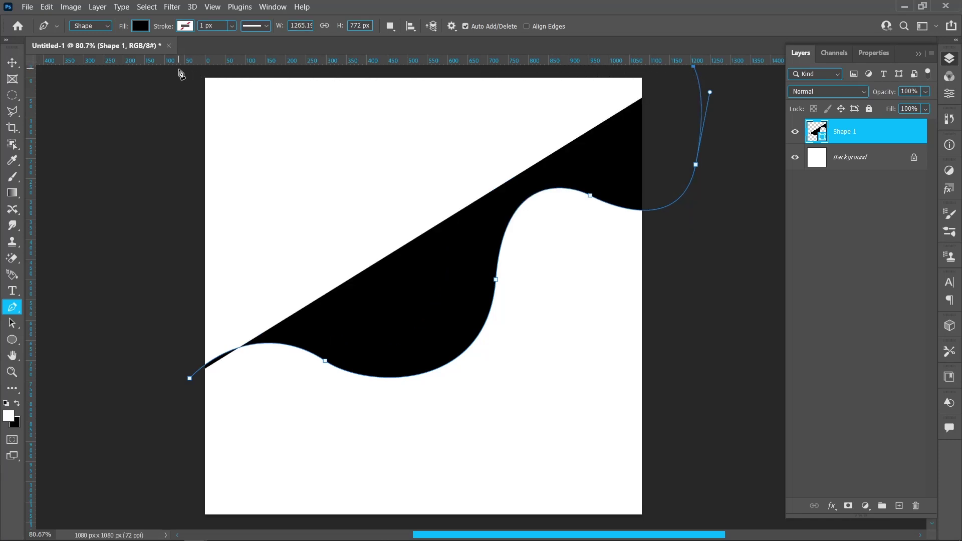
pyautogui.click(178, 69)
pyautogui.click(189, 378)
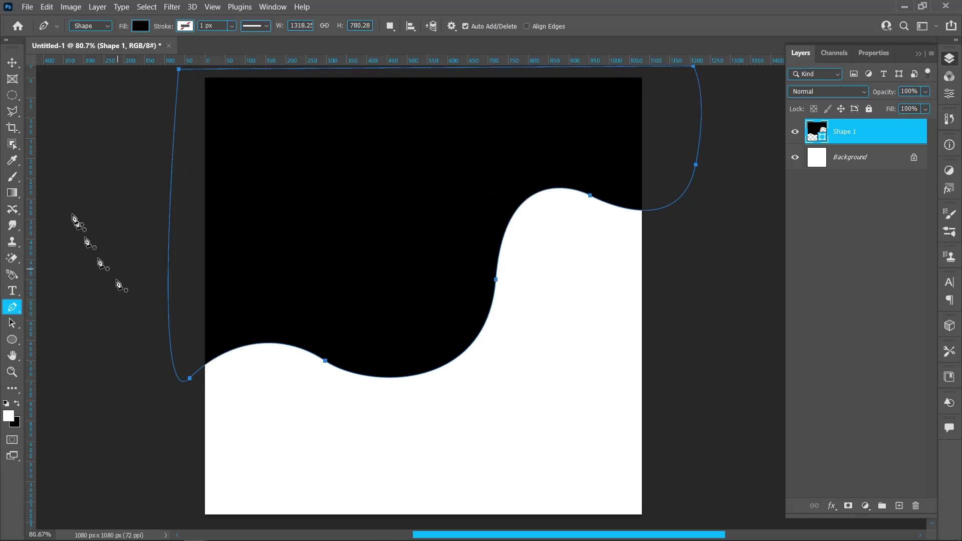
# Step: Scale the black wave shape proportionally to 114% and reposition it over the upper part of the canvas
pyautogui.click(11, 65)
pyautogui.moveTo(337, 148); pyautogui.dragTo(338, 153)
pyautogui.moveTo(700, 229); pyautogui.dragTo(776, 228)
pyautogui.moveTo(467, 236); pyautogui.dragTo(431, 252)
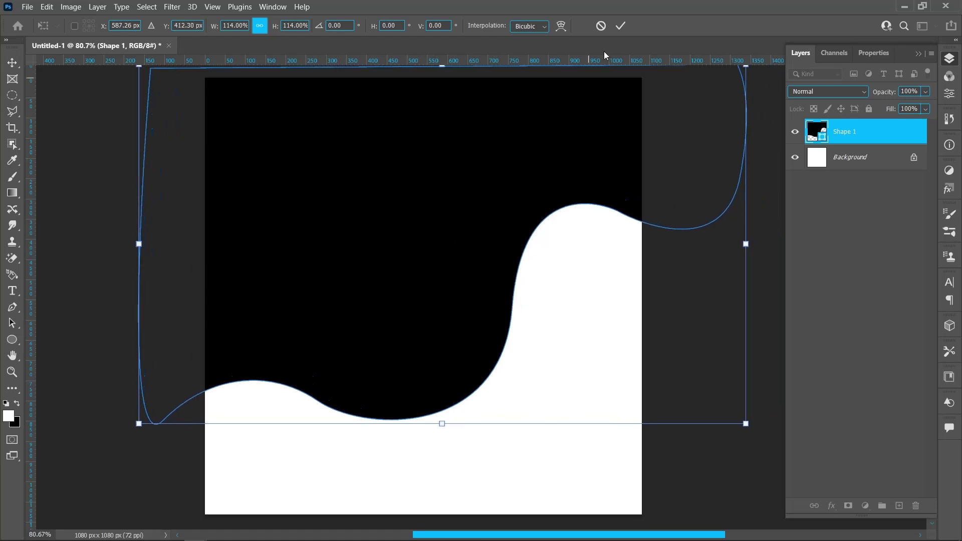
pyautogui.click(621, 26)
# Step: Place the ice-cream image from the Pictures folder as an embedded object at 100% scale in the canvas center
pyautogui.click(27, 7)
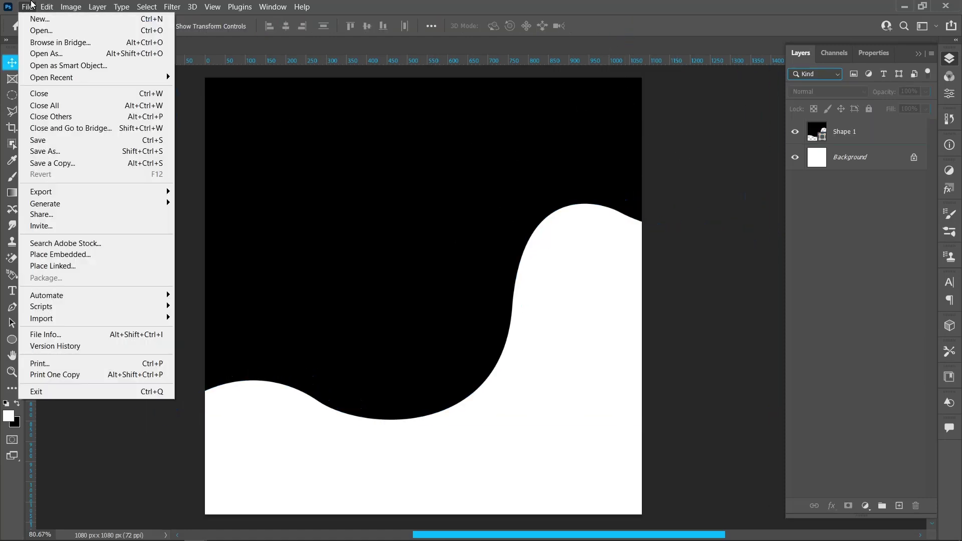
pyautogui.click(71, 254)
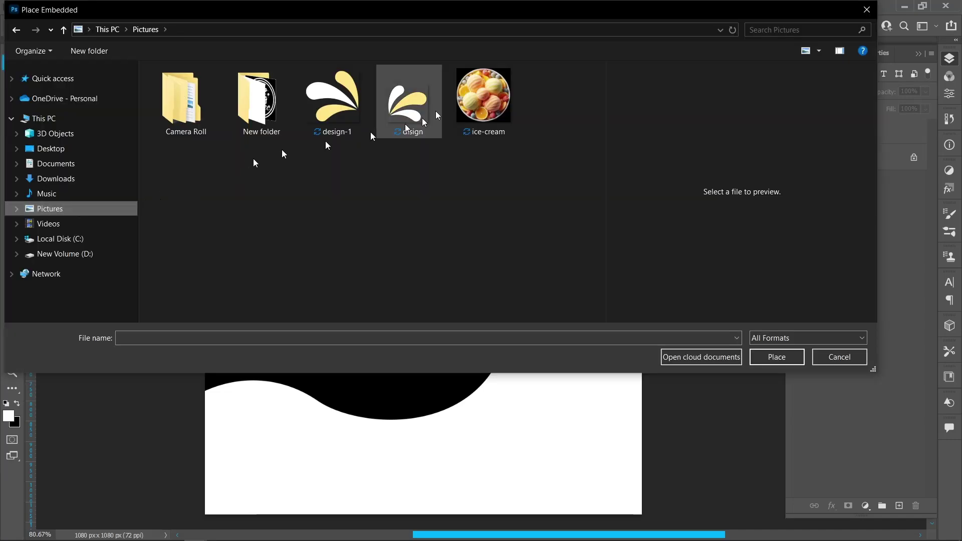
pyautogui.click(473, 98)
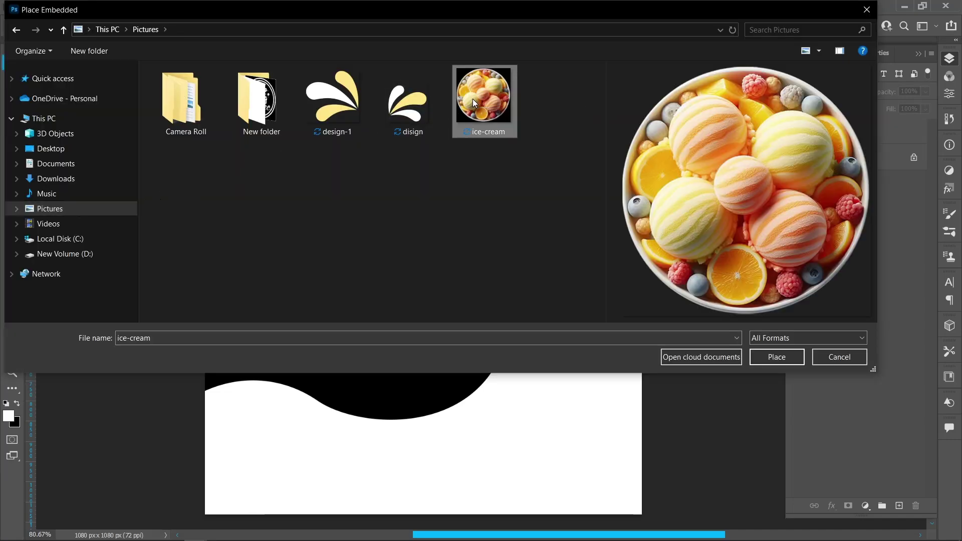
pyautogui.click(772, 362)
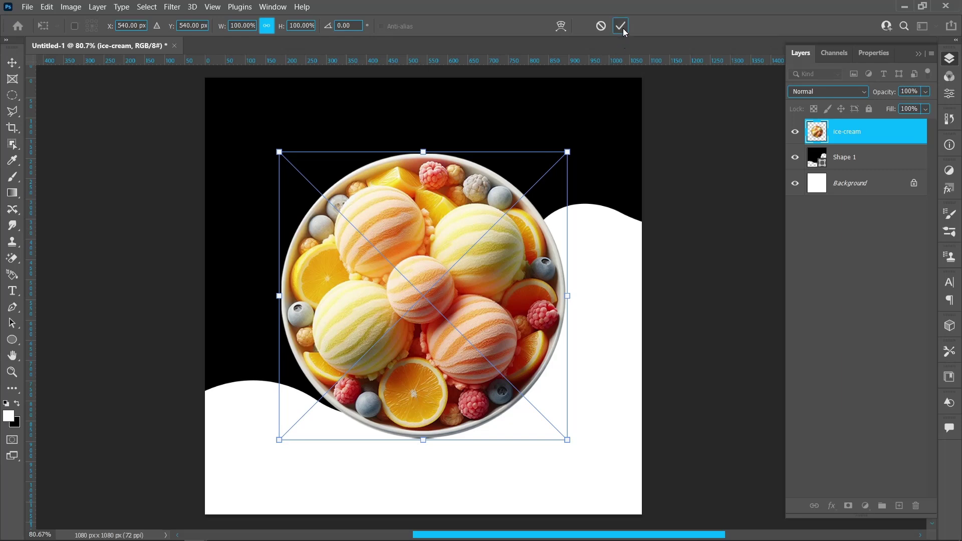
pyautogui.click(621, 26)
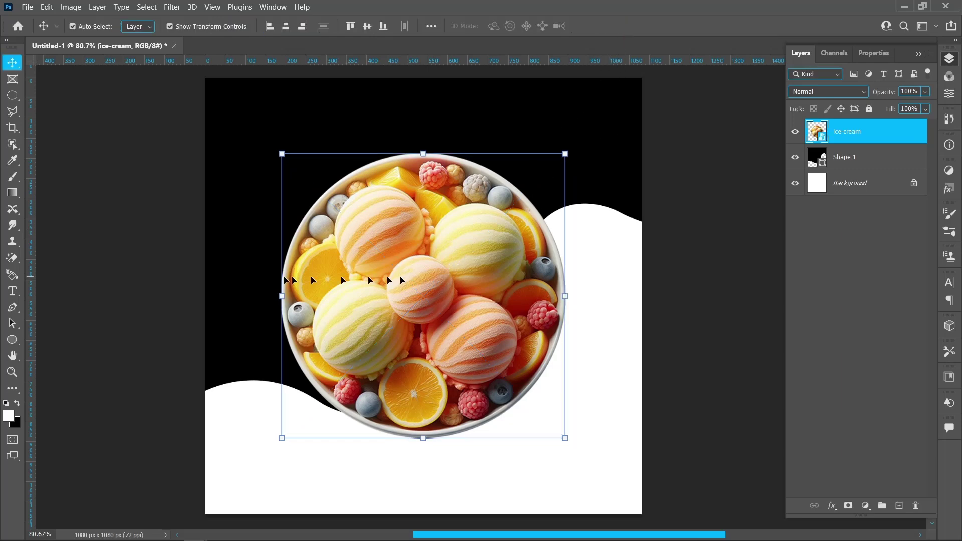
# Step: Recolor the wave shape with a dark red fill of about #b70904
pyautogui.click(195, 278)
pyautogui.click(873, 163)
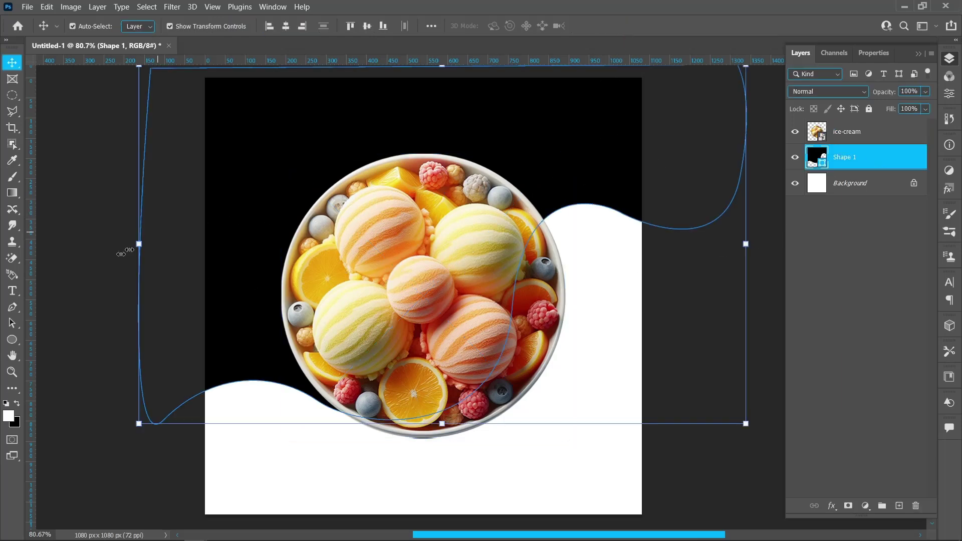
pyautogui.click(12, 339)
pyautogui.click(143, 26)
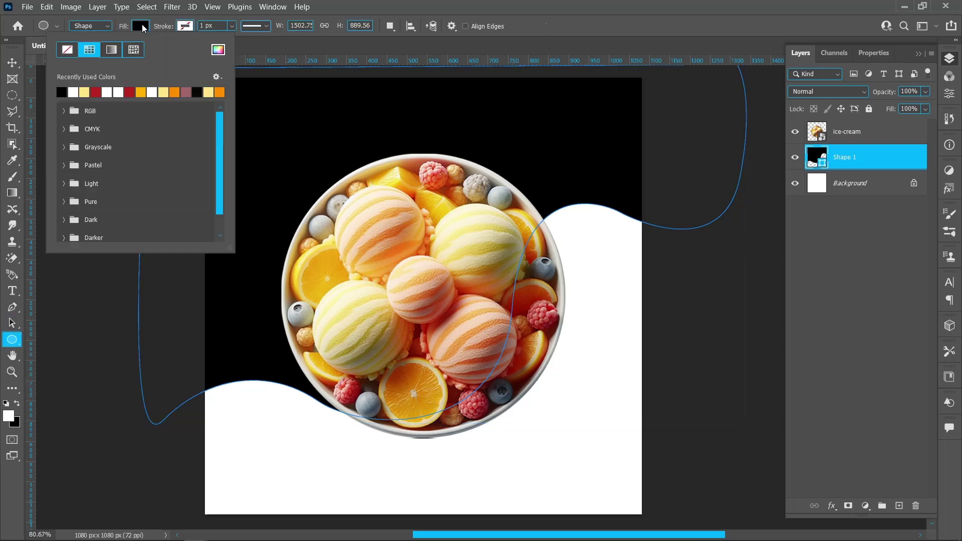
pyautogui.click(218, 49)
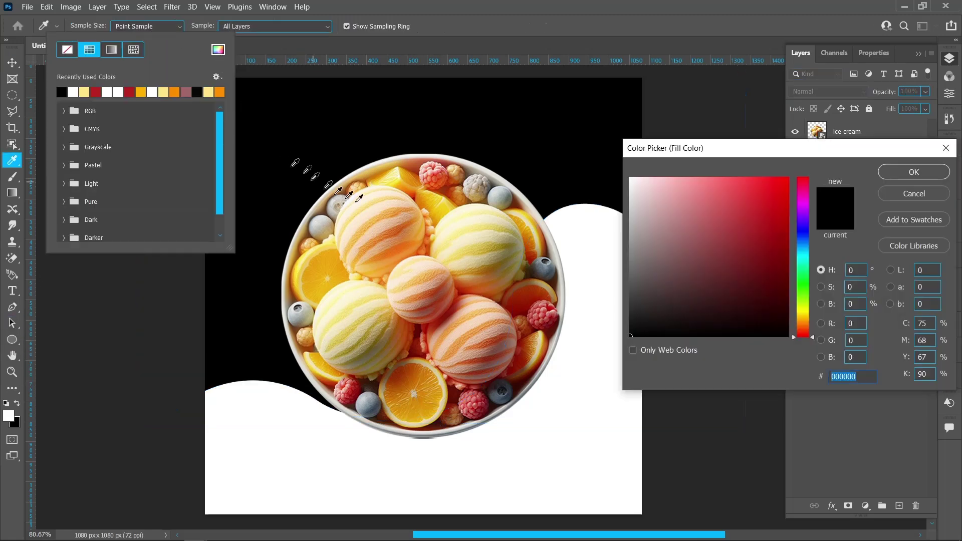
pyautogui.click(780, 203)
pyautogui.click(914, 172)
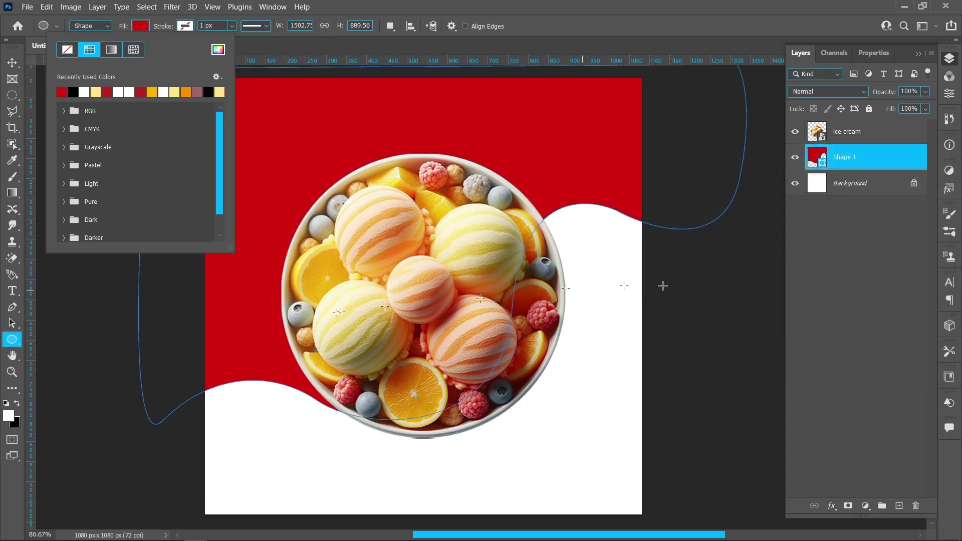
pyautogui.click(221, 51)
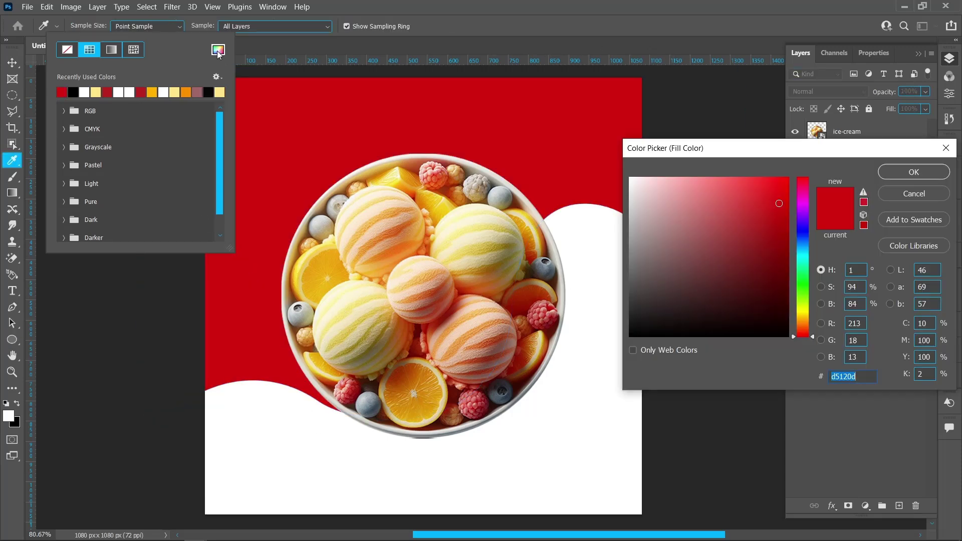
pyautogui.click(778, 228)
pyautogui.moveTo(778, 228); pyautogui.dragTo(786, 230)
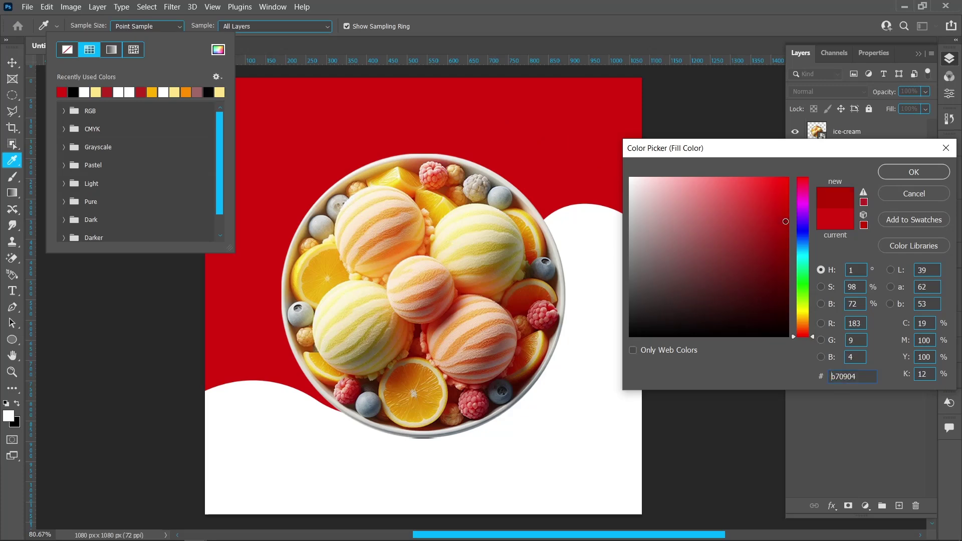
pyautogui.click(895, 176)
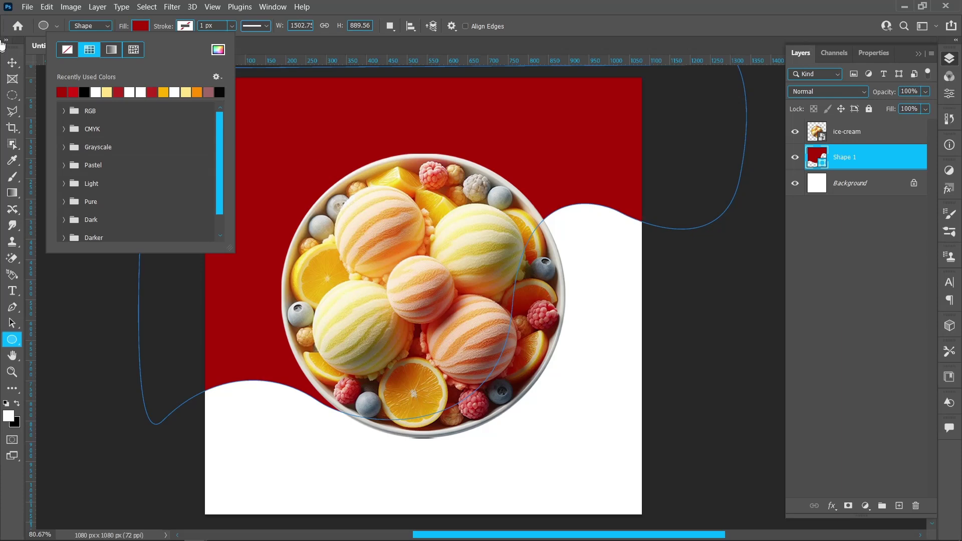
pyautogui.press('Escape')
# Step: Narrow the red wave shape slightly and shift it to the right with a free transform
pyautogui.hotkey('ctrl', 't')
pyautogui.moveTo(747, 245); pyautogui.dragTo(718, 244)
pyautogui.moveTo(441, 141); pyautogui.dragTo(465, 134)
pyautogui.click(620, 25)
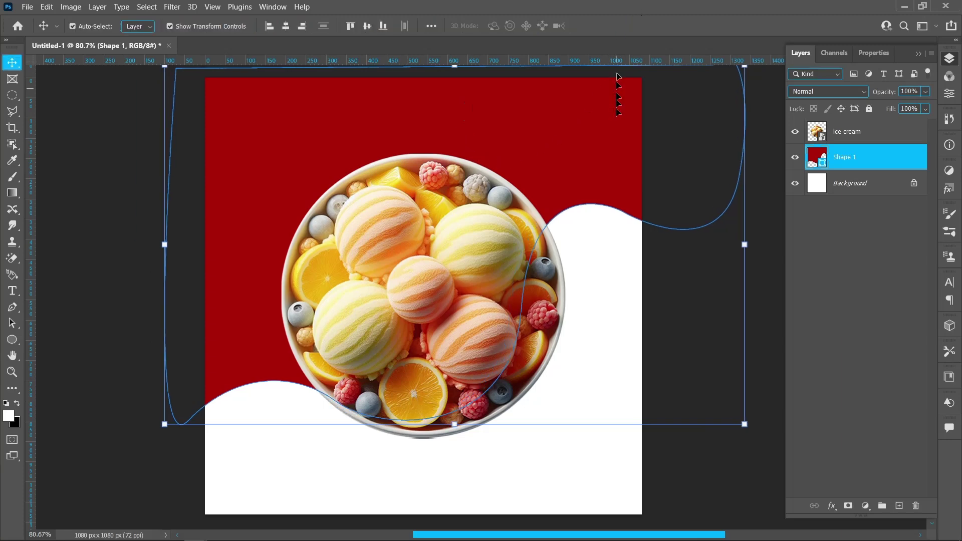
# Step: Move the ice-cream bowl slightly downward on the canvas
pyautogui.click(133, 221)
pyautogui.click(373, 236)
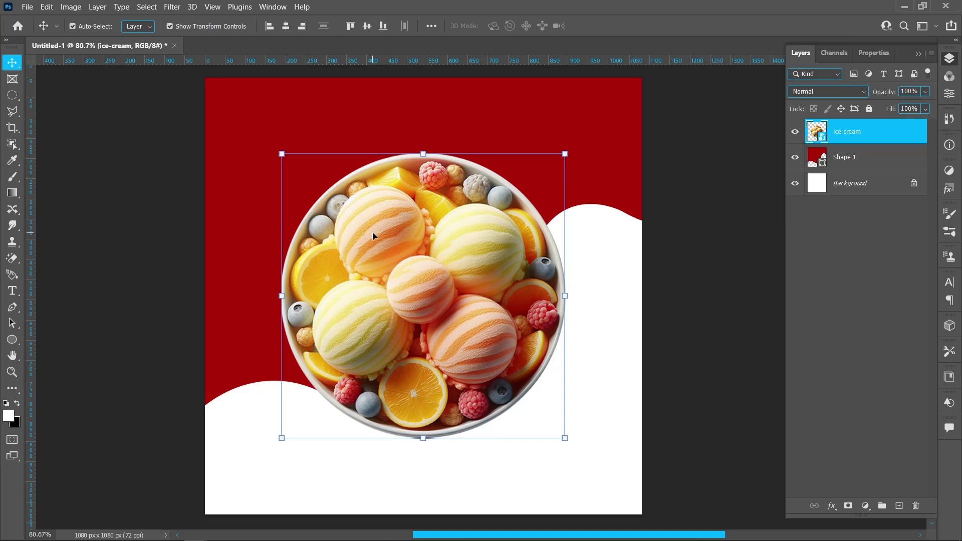
pyautogui.moveTo(373, 235); pyautogui.dragTo(576, 438)
# Step: Draw a black ellipse about 668 px wide and 578 px high, centered horizontally over the lower part of the bowl
pyautogui.click(12, 339)
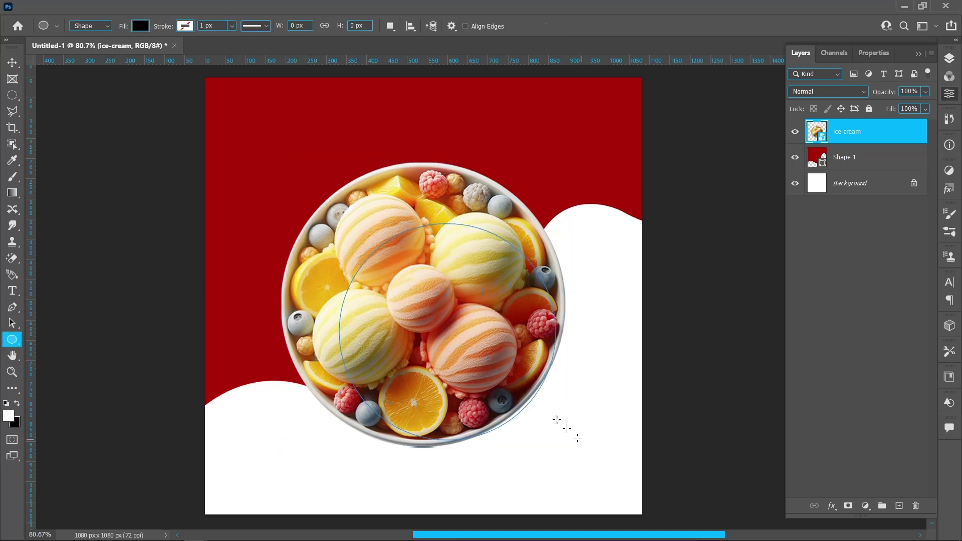
pyautogui.moveTo(345, 333); pyautogui.dragTo(313, 331)
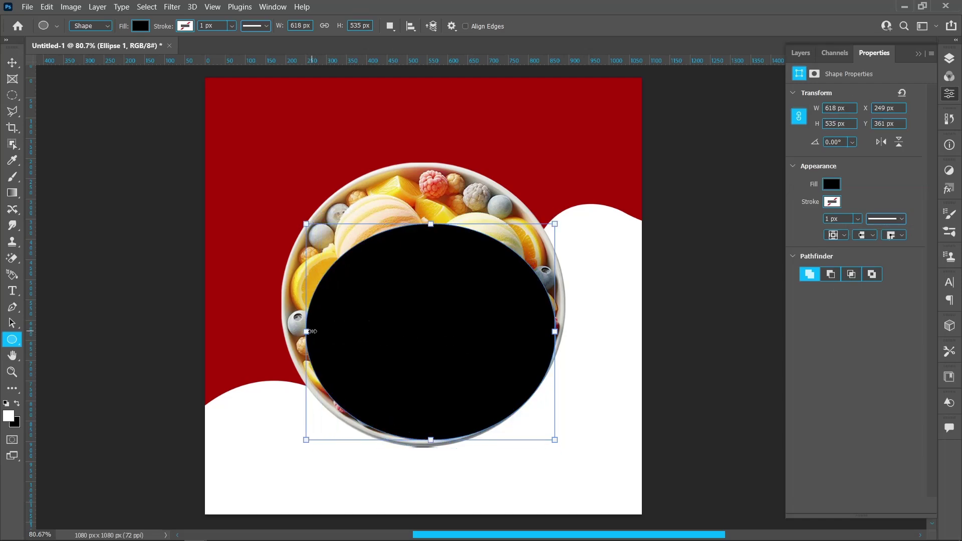
pyautogui.moveTo(430, 222); pyautogui.dragTo(431, 206)
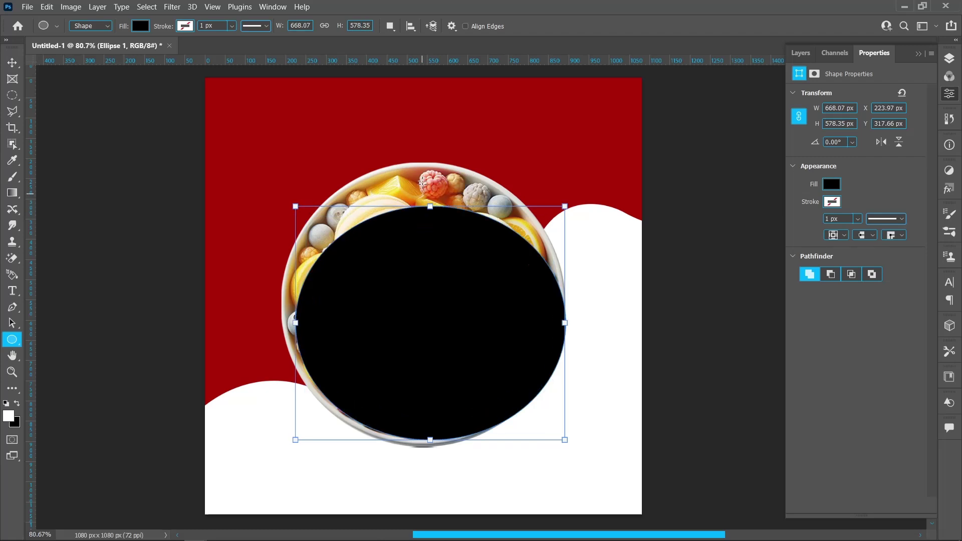
pyautogui.click(19, 63)
pyautogui.moveTo(373, 298); pyautogui.dragTo(367, 297)
# Step: Feather the black ellipse by 50 px and move its layer beneath the ice-cream layer to form a soft shadow
pyautogui.click(814, 74)
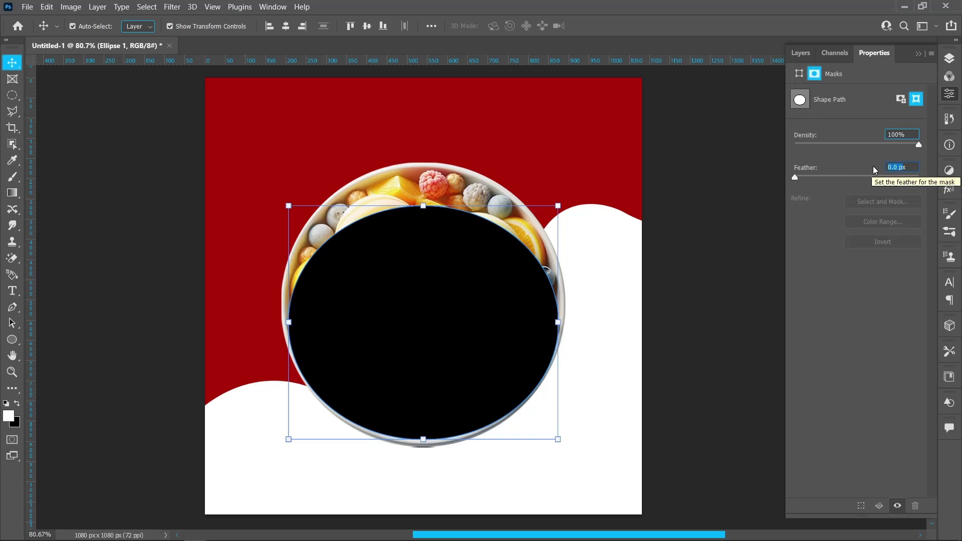
pyautogui.write('50')
pyautogui.click(949, 58)
pyautogui.moveTo(887, 140); pyautogui.dragTo(886, 171)
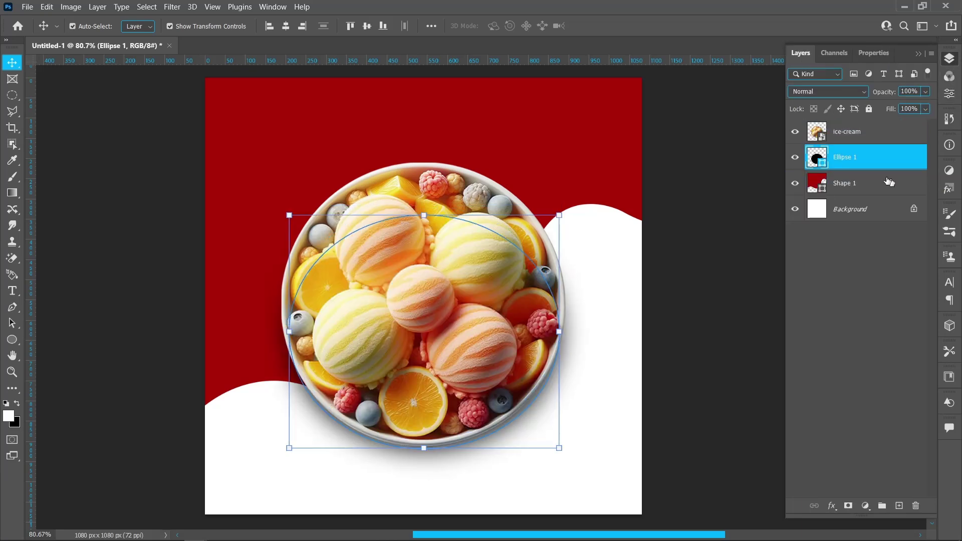
# Step: Fit the shadow ellipse beneath the bowl by scaling it to about 100.35% with a free transform
pyautogui.hotkey('ctrl', 't')
pyautogui.moveTo(562, 333); pyautogui.dragTo(556, 331)
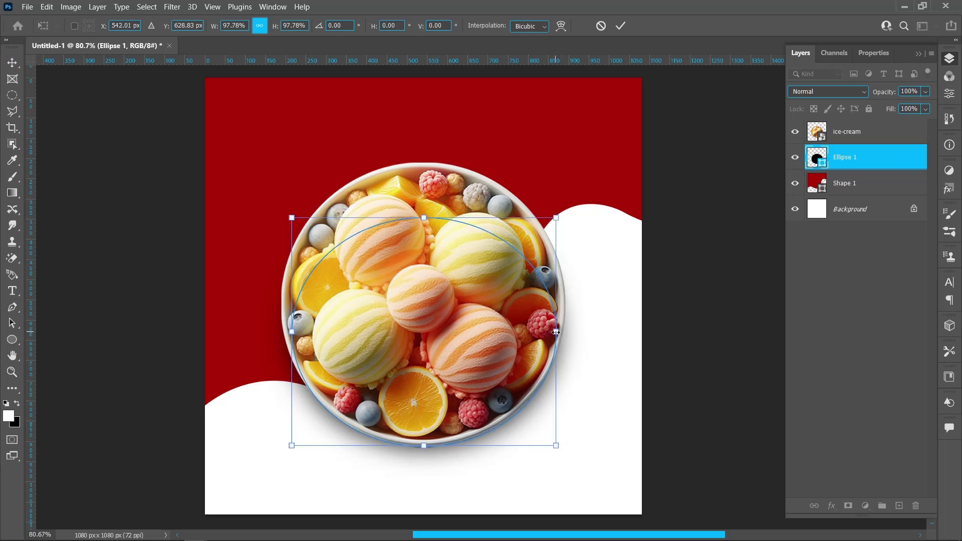
pyautogui.moveTo(456, 238); pyautogui.dragTo(424, 215)
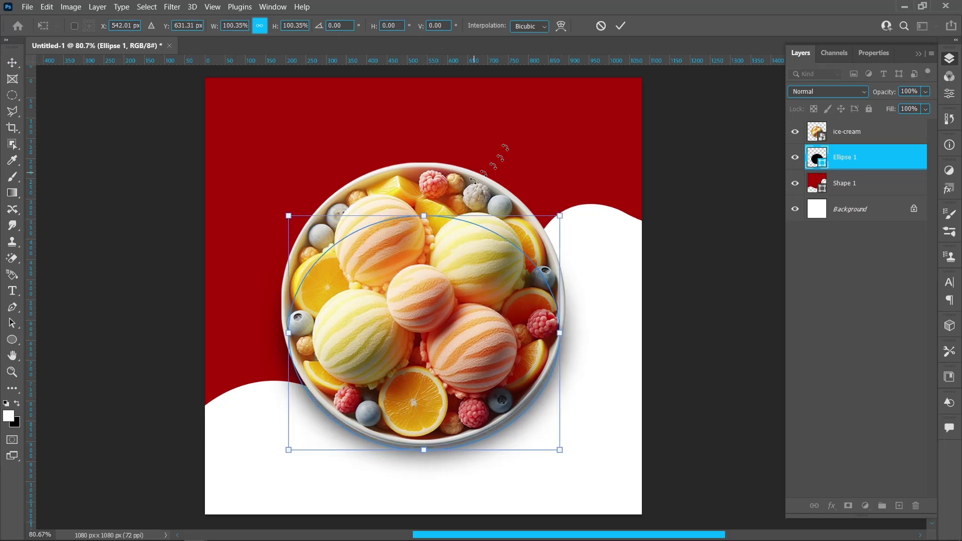
pyautogui.click(621, 26)
# Step: Group the ice-cream layer with its shadow ellipse layer
pyautogui.click(882, 161)
pyautogui.hotkey('alt', ']')
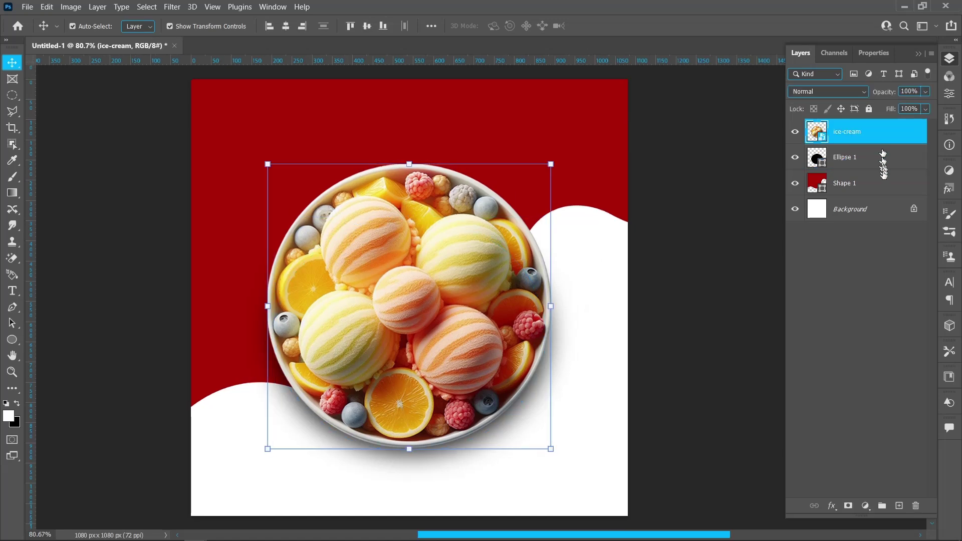
pyautogui.keyDown('shift'); pyautogui.click(886, 159); pyautogui.keyUp('shift')
pyautogui.click(887, 503)
pyautogui.click(780, 286)
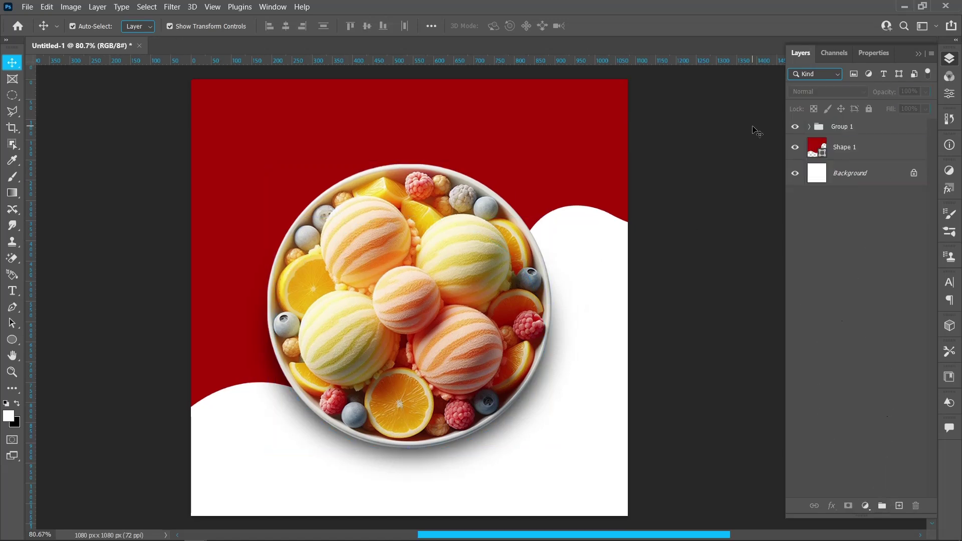
# Step: Add the white text "Ice Cream" in 70.59 pt TUIVEN Regular on the red area above the bowl
pyautogui.click(13, 291)
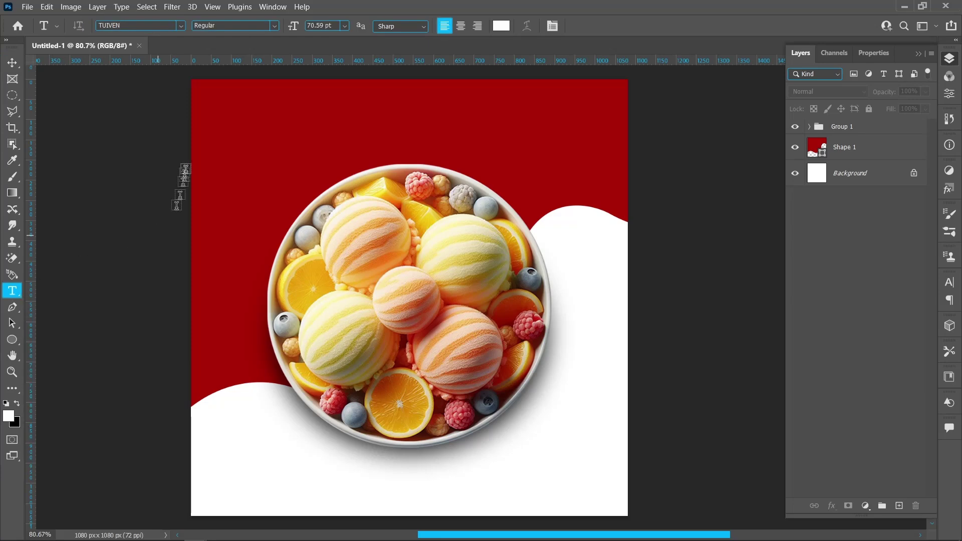
pyautogui.click(267, 135)
pyautogui.write('Ice Cream')
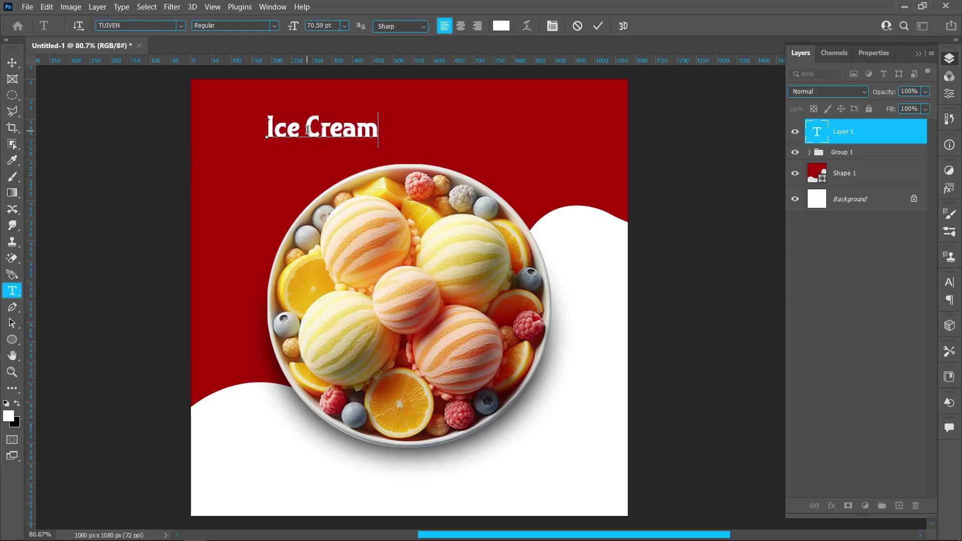
# Step: Change the font style of the "Ice Cream" heading to TUIVEN Rounded
pyautogui.click(180, 25)
pyautogui.scroll(1, 182, 60)
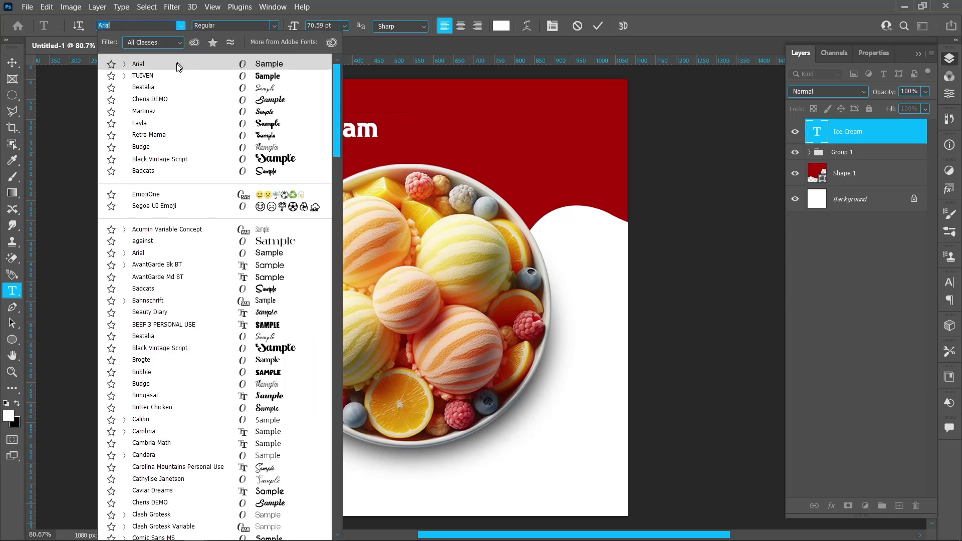
pyautogui.click(195, 81)
pyautogui.click(274, 25)
pyautogui.click(274, 23)
pyautogui.click(275, 26)
pyautogui.click(262, 46)
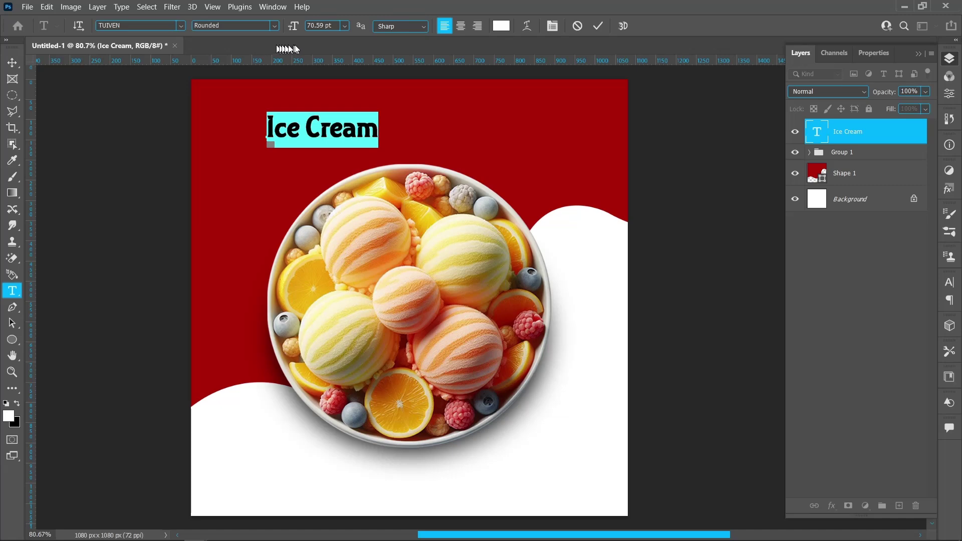
# Step: Set the heading's font size to 70 pt and commit the text
pyautogui.doubleClick(326, 27)
pyautogui.write('70')
pyautogui.press('Return')
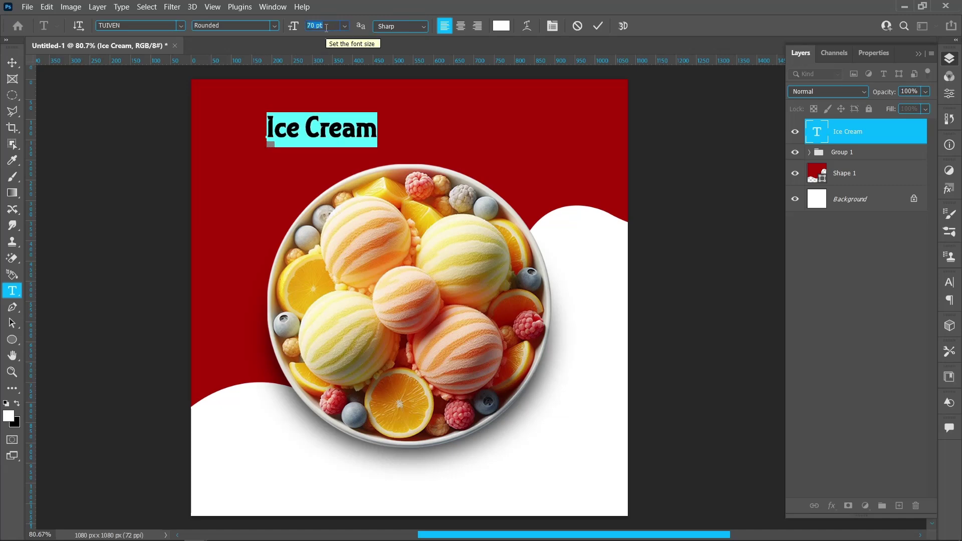
pyautogui.click(599, 26)
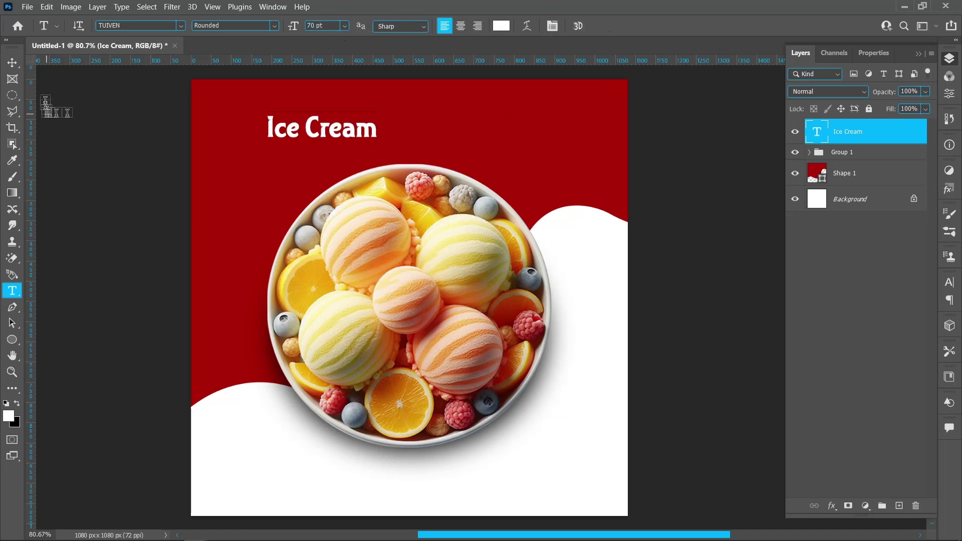
# Step: Enlarge the "Ice Cream" heading with a free transform until it is about as wide as the bowl
pyautogui.click(13, 62)
pyautogui.moveTo(350, 135); pyautogui.dragTo(591, 130)
pyautogui.hotkey('ctrl', 't')
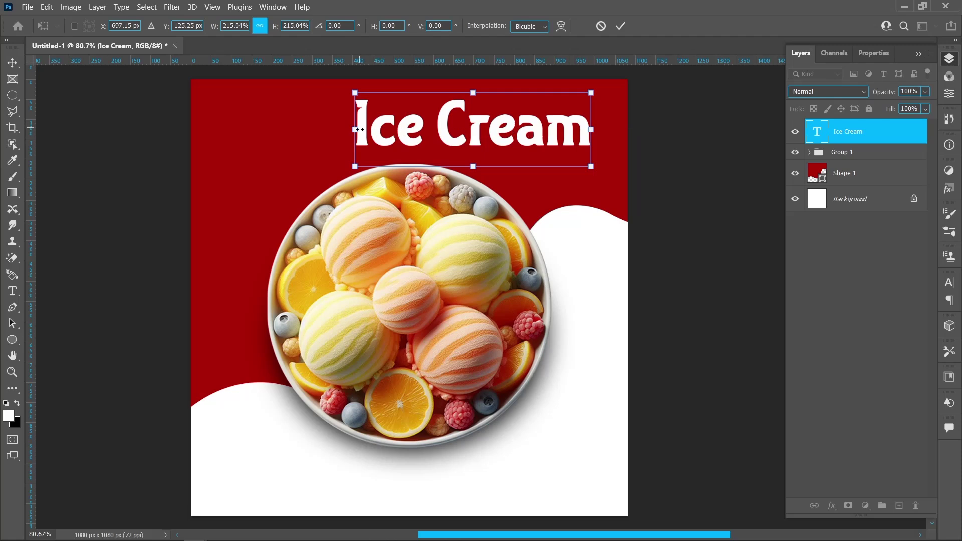
pyautogui.moveTo(357, 135); pyautogui.dragTo(310, 130)
pyautogui.click(620, 25)
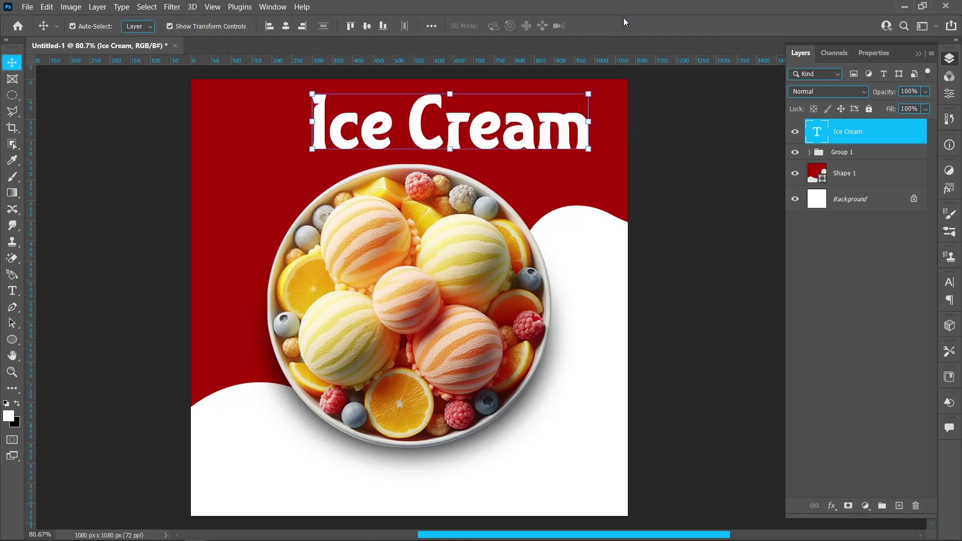
# Step: Center the heading horizontally on the canvas, shift it slightly down towards the bowl and deselect it
pyautogui.click(286, 26)
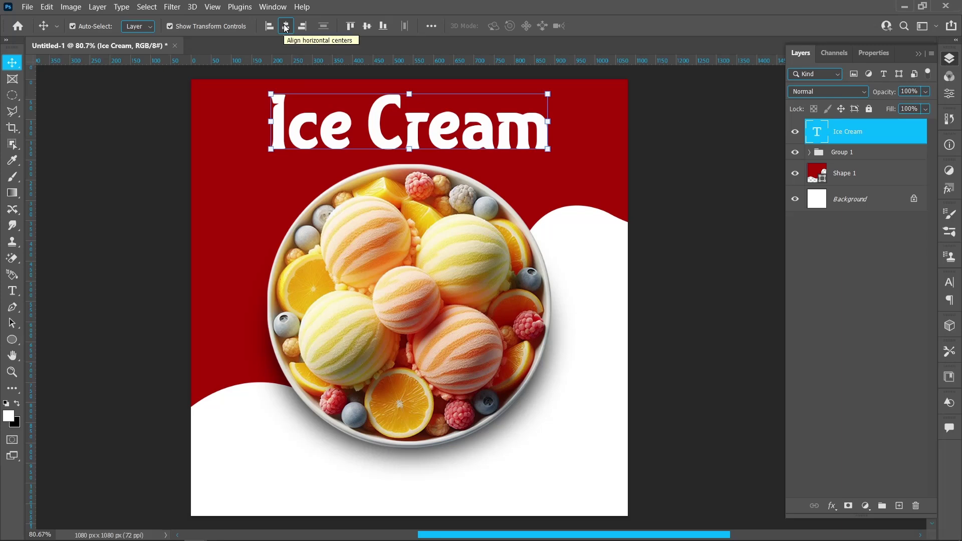
pyautogui.moveTo(413, 138); pyautogui.dragTo(415, 140)
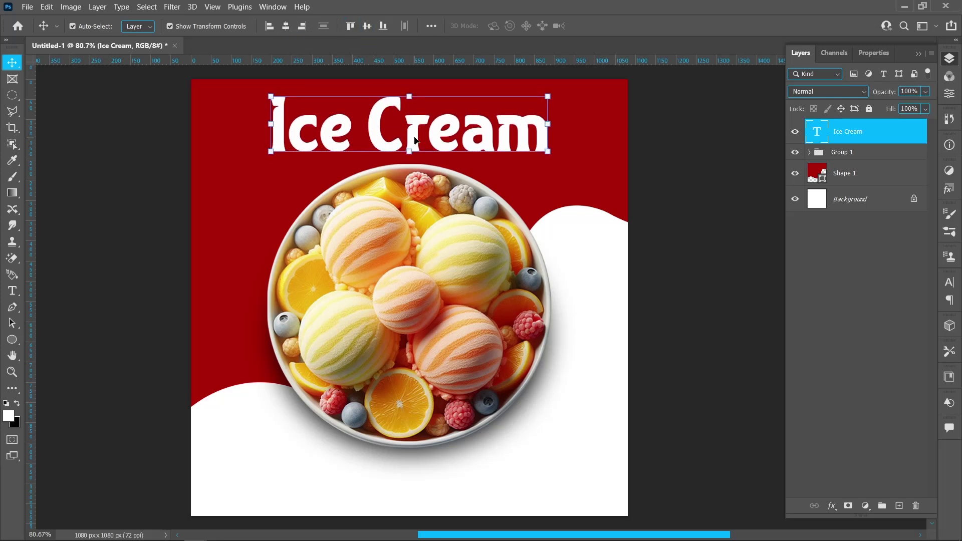
pyautogui.click(661, 143)
# Step: Start a new text beside the bowl in Creattion Demo Regular and set its color to orange #ffa505, based on the fruit color
pyautogui.click(12, 291)
pyautogui.press('x')
pyautogui.click(254, 237)
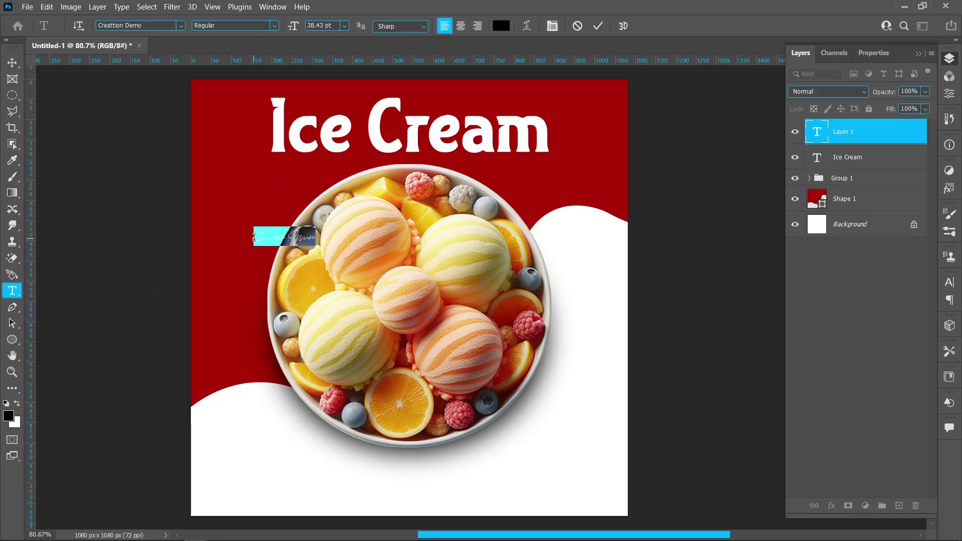
pyautogui.click(492, 25)
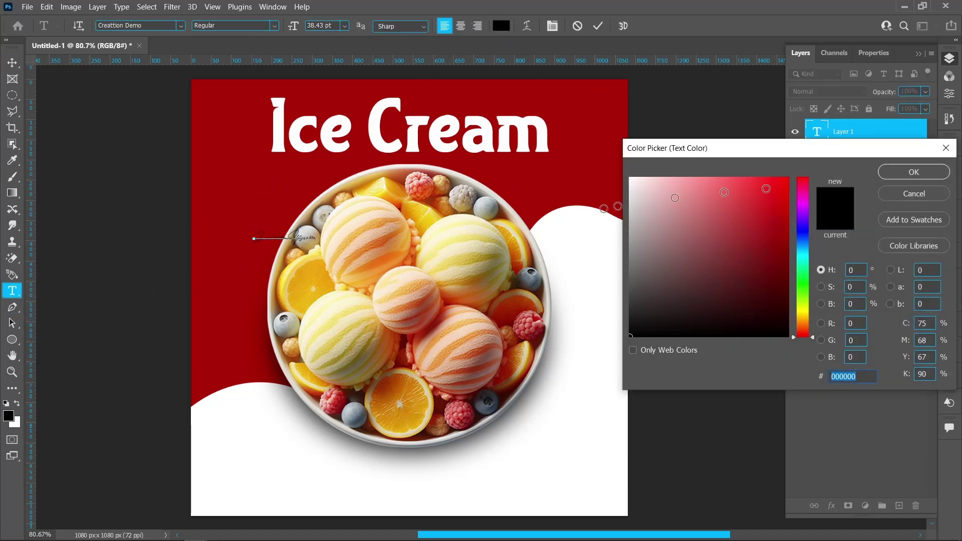
pyautogui.click(435, 226)
pyautogui.click(519, 245)
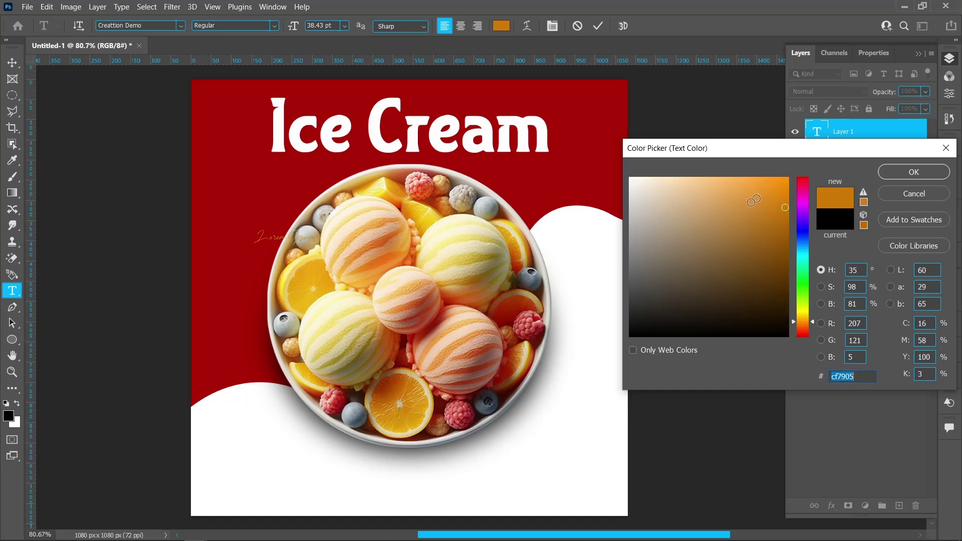
pyautogui.click(392, 192)
pyautogui.moveTo(755, 193); pyautogui.dragTo(787, 168)
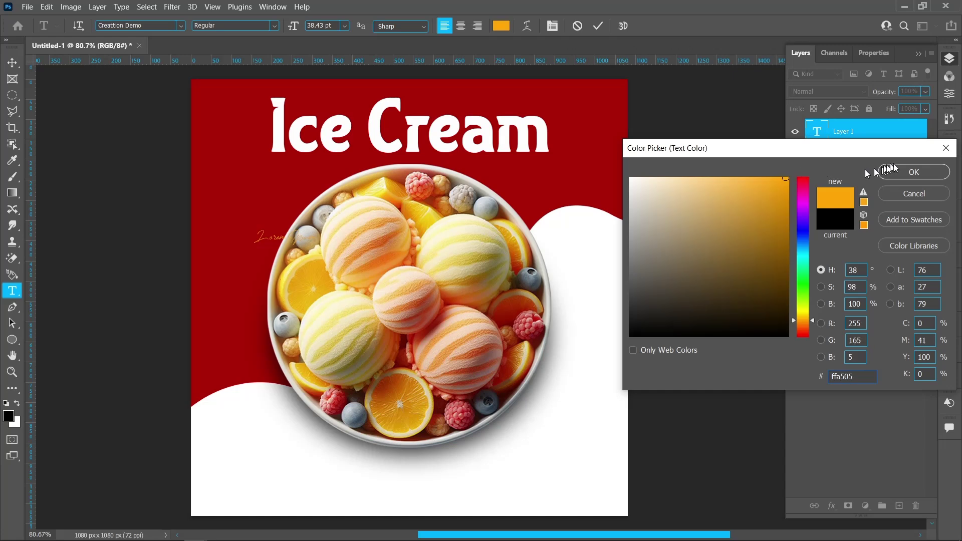
pyautogui.click(908, 173)
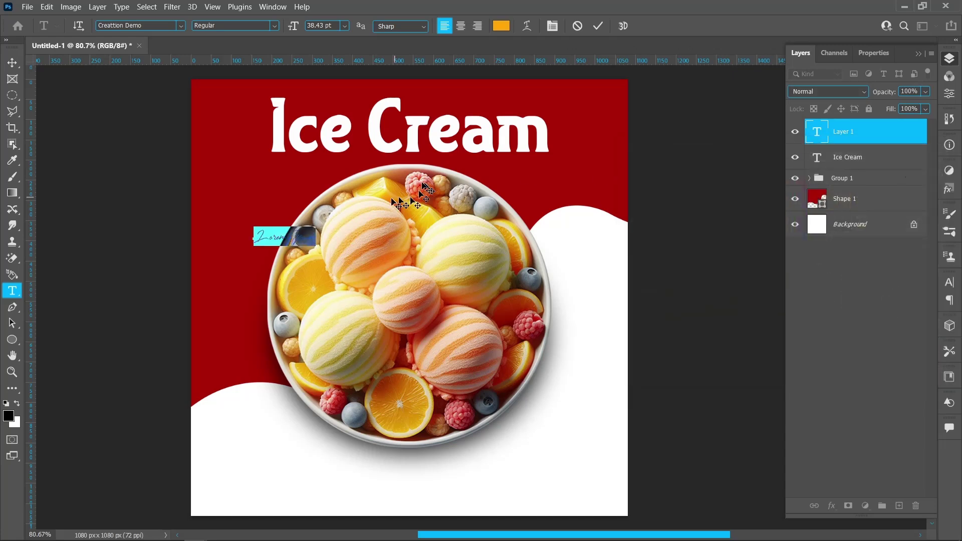
# Step: Enter "Summer Spacial" as the orange script text and commit it
pyautogui.press('Right')
pyautogui.hotkey('ctrl', 'Return')
pyautogui.press('v')
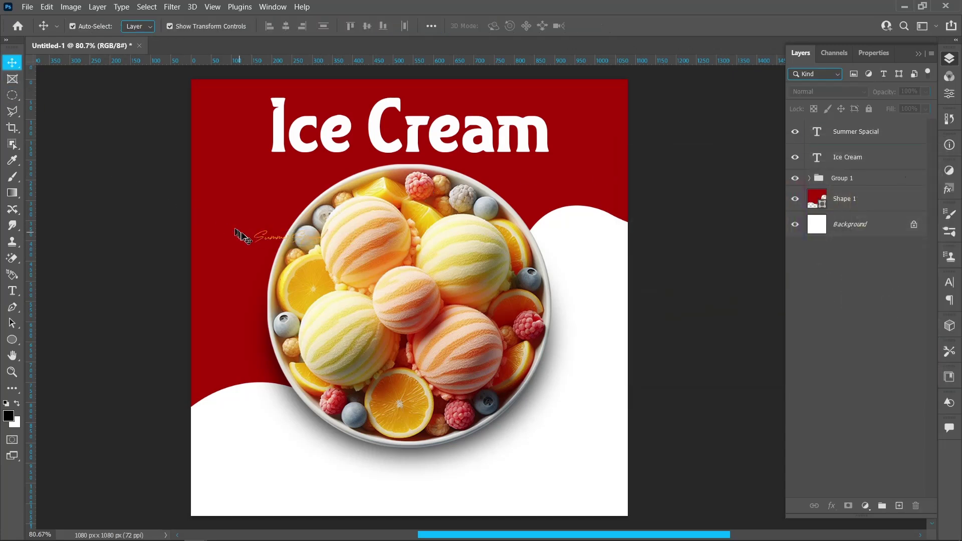
# Step: Scale the "Summer Spacial" text to about 193% and place it over the upper part of the word "Cream"
pyautogui.click(258, 240)
pyautogui.moveTo(327, 236); pyautogui.dragTo(396, 236)
pyautogui.moveTo(356, 236); pyautogui.dragTo(500, 118)
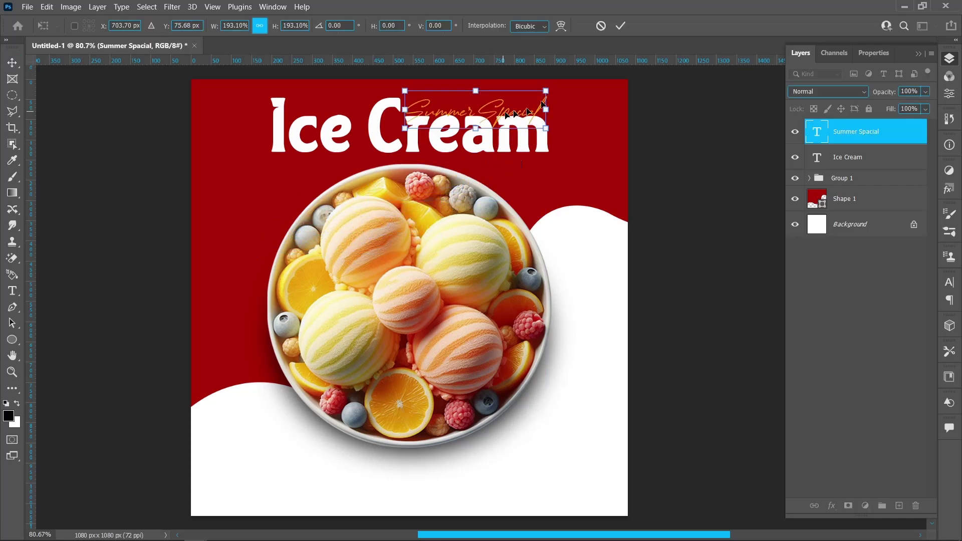
pyautogui.click(626, 25)
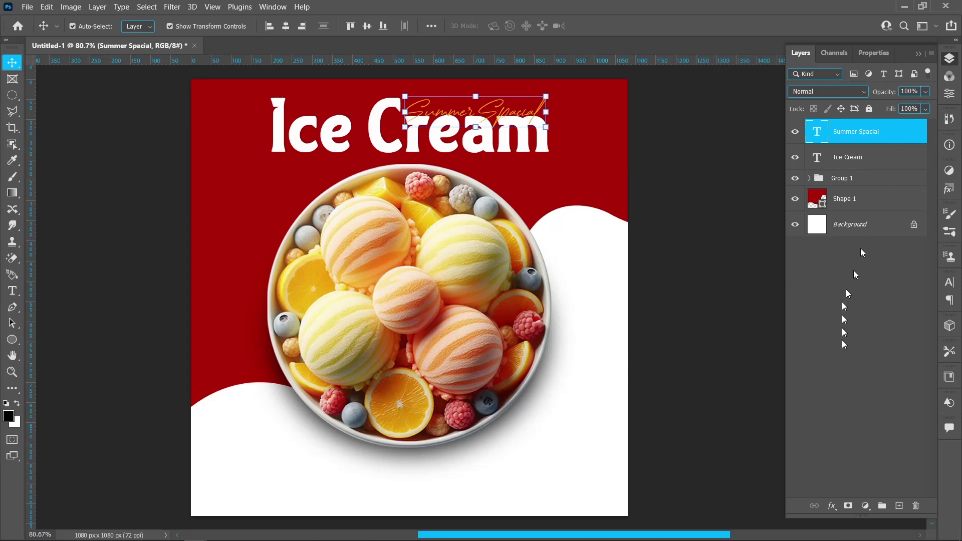
# Step: Add a drop shadow effect to the "Summer Spacial" text and deselect the layer
pyautogui.click(832, 507)
pyautogui.click(838, 501)
pyautogui.moveTo(642, 36); pyautogui.dragTo(649, 62)
pyautogui.press('Tab')
pyautogui.write('120')
pyautogui.click(754, 82)
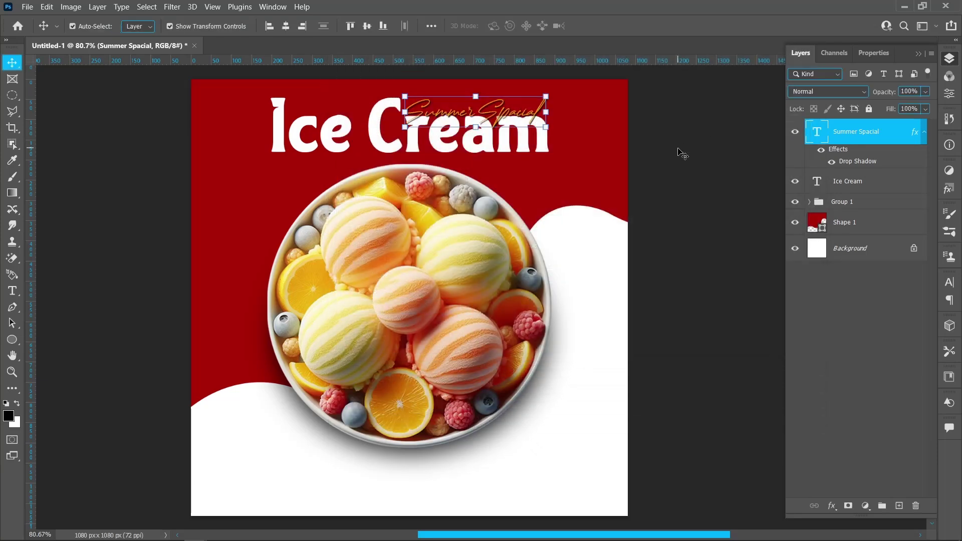
pyautogui.click(679, 155)
# Step: Create a black 40 x 100 px rectangle on the red area beside the bowl as a margin spacer
pyautogui.rightClick(12, 339)
pyautogui.click(50, 338)
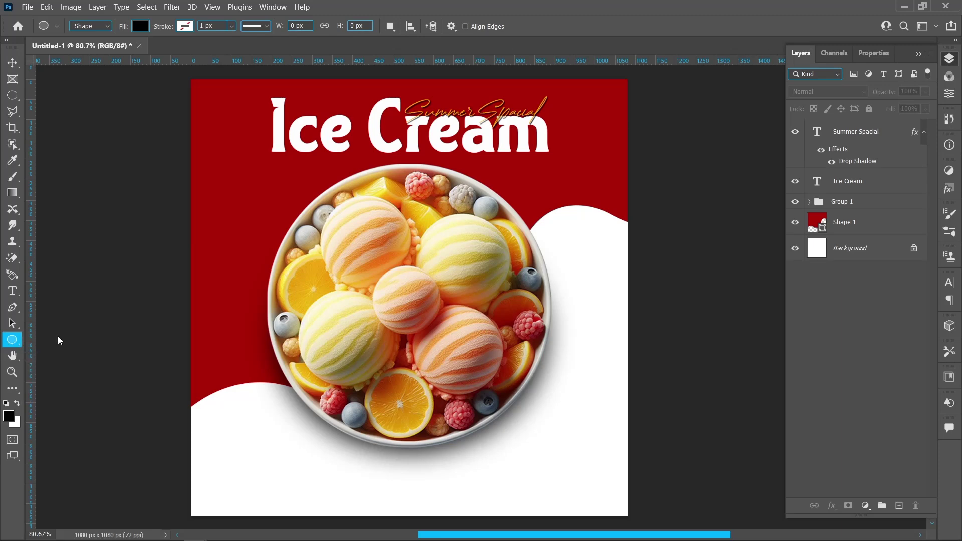
pyautogui.click(251, 191)
pyautogui.write('40')
pyautogui.press('Return')
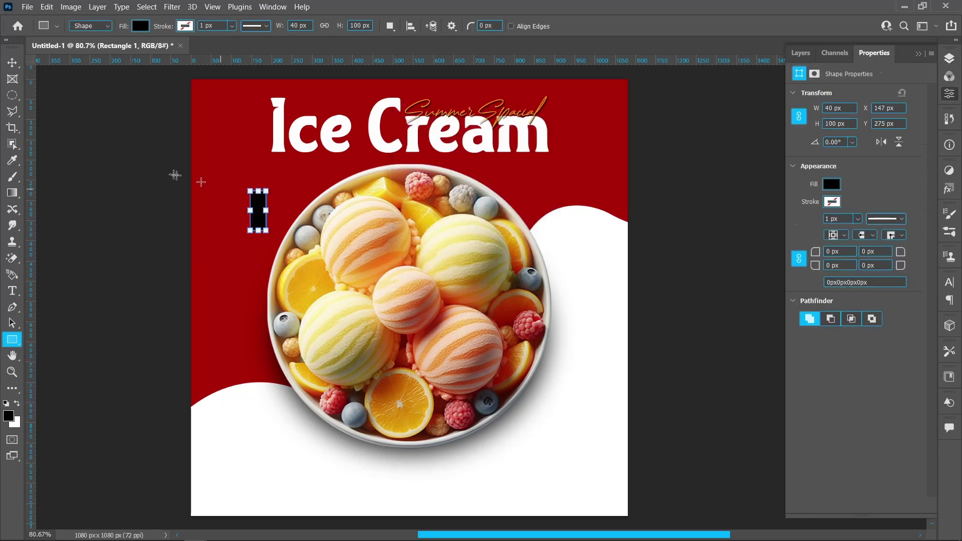
# Step: Use the rectangle to place a vertical guide 40 px inside the canvas's left edge, then move it flush with the right edge
pyautogui.click(13, 66)
pyautogui.moveTo(262, 203); pyautogui.dragTo(203, 128)
pyautogui.moveTo(32, 145); pyautogui.dragTo(620, 138)
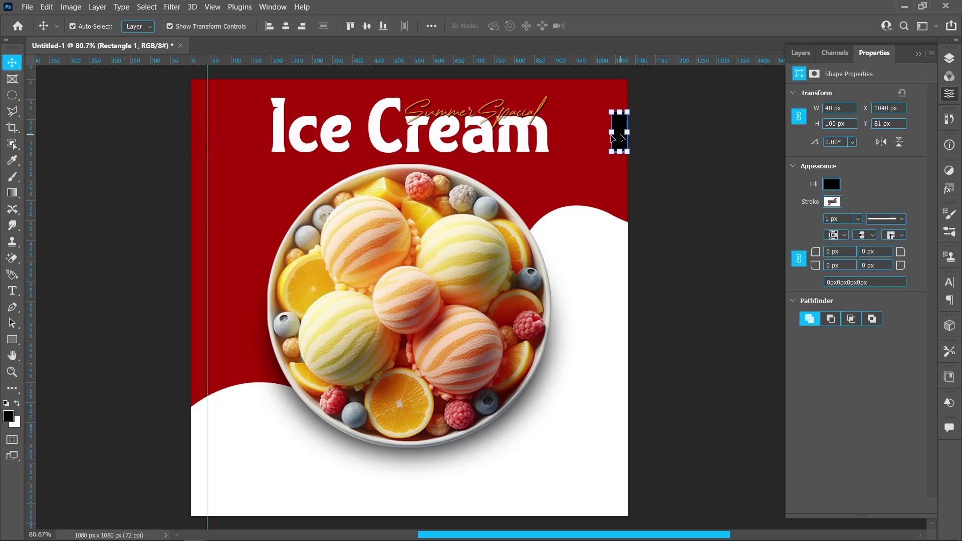
# Step: Place guides 40 px inside the canvas's right and top edges using the rectangle, delete the rectangle and show the layers again
pyautogui.moveTo(32, 146); pyautogui.dragTo(532, 187)
pyautogui.hotkey('ctrl', 't')
pyautogui.moveTo(535, 145); pyautogui.dragTo(561, 223)
pyautogui.press('Return')
pyautogui.press('Delete')
pyautogui.click(680, 232)
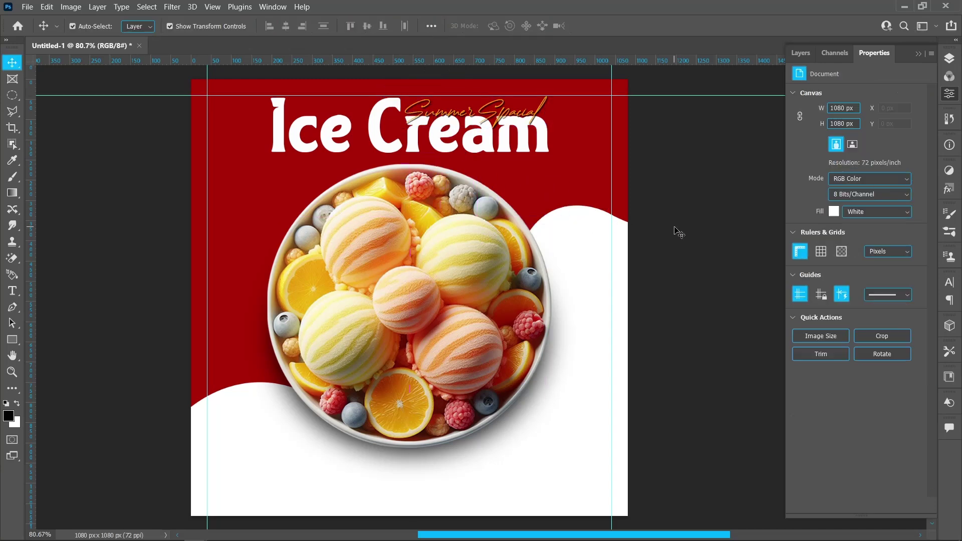
pyautogui.click(949, 58)
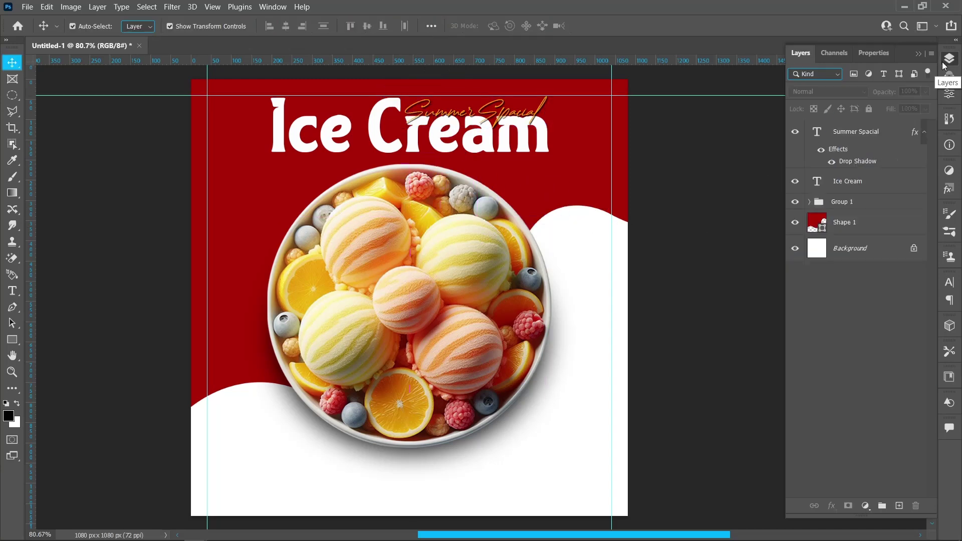
# Step: Add the orange text "LOGO" in Arial Bold at 30 pt on the red area beside the bowl
pyautogui.click(12, 291)
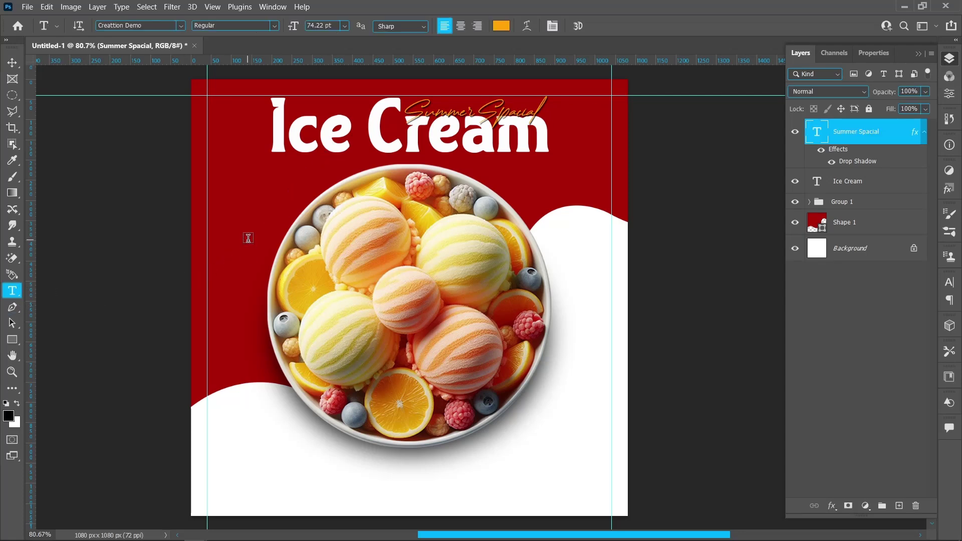
pyautogui.click(250, 214)
pyautogui.click(181, 26)
pyautogui.click(182, 109)
pyautogui.click(274, 26)
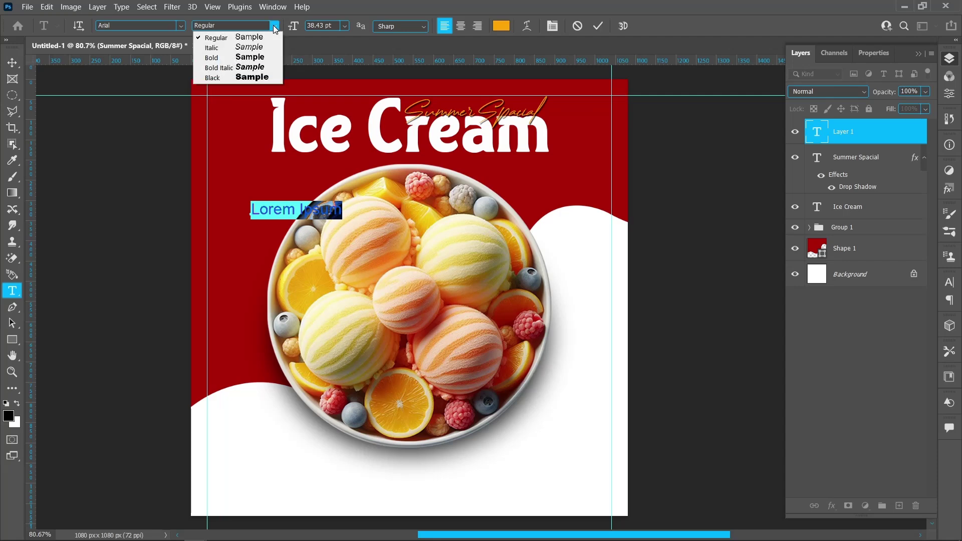
pyautogui.click(274, 58)
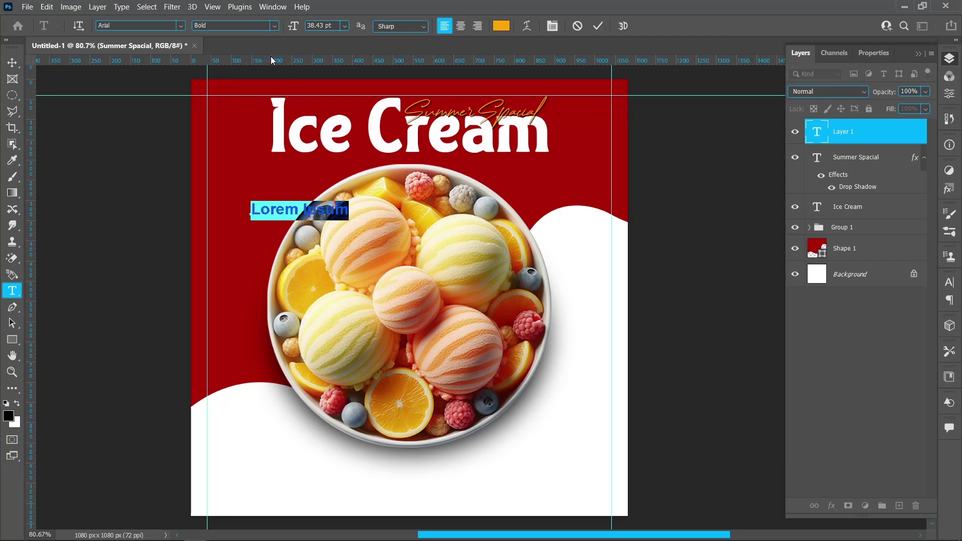
pyautogui.click(317, 24)
pyautogui.write('30')
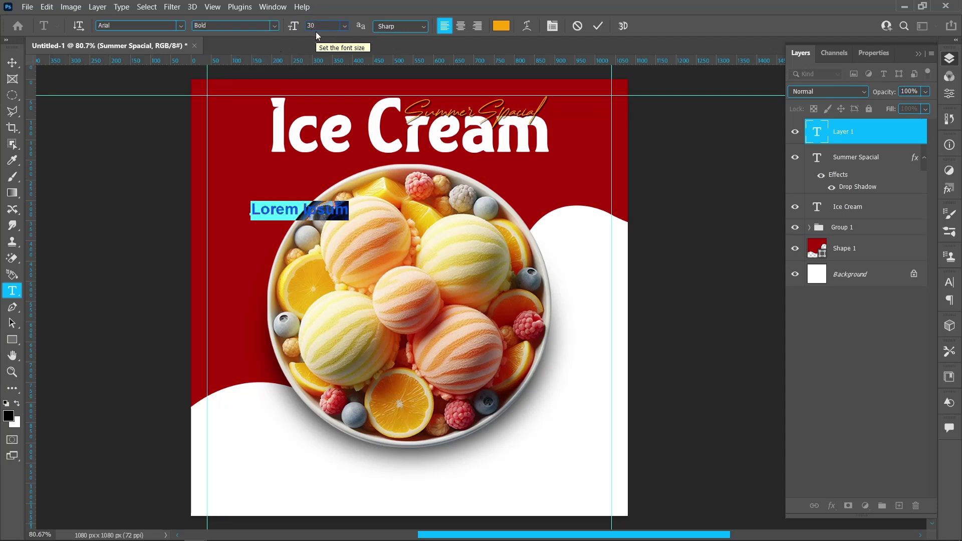
pyautogui.press('Return')
pyautogui.write('LOGO')
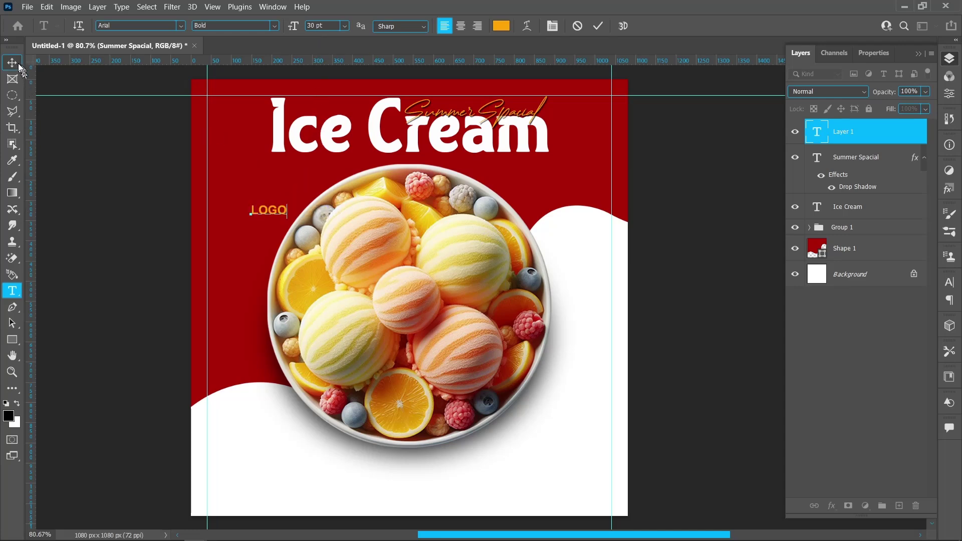
# Step: Move the "LOGO" text to the canvas's upper-left guide intersection and duplicate it directly below
pyautogui.click(12, 63)
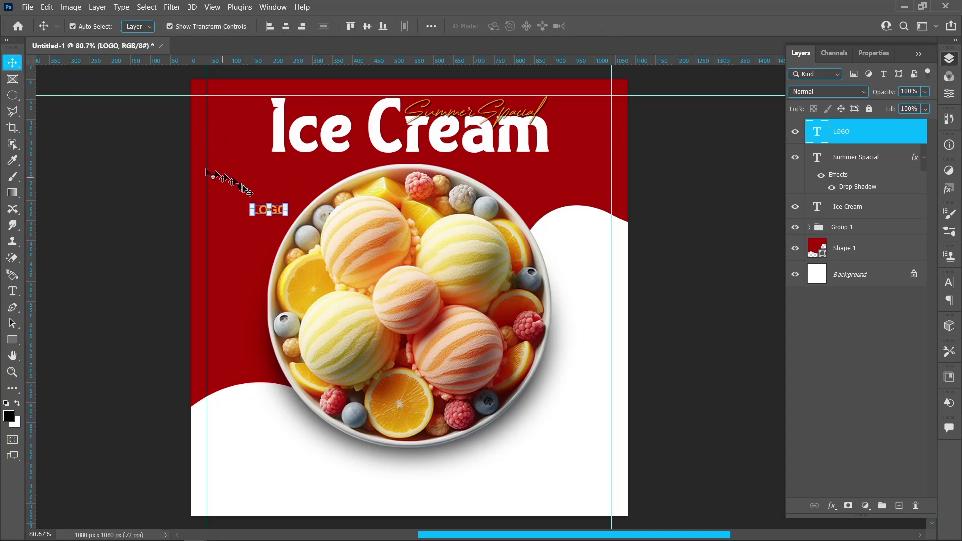
pyautogui.moveTo(261, 213); pyautogui.dragTo(220, 112)
pyautogui.press('Up')
pyautogui.press('Up')
pyautogui.press('Up')
# Step: Change the duplicated logo line to Arial Regular and replace its text with "HERE"
pyautogui.doubleClick(228, 109)
pyautogui.click(274, 25)
pyautogui.click(272, 35)
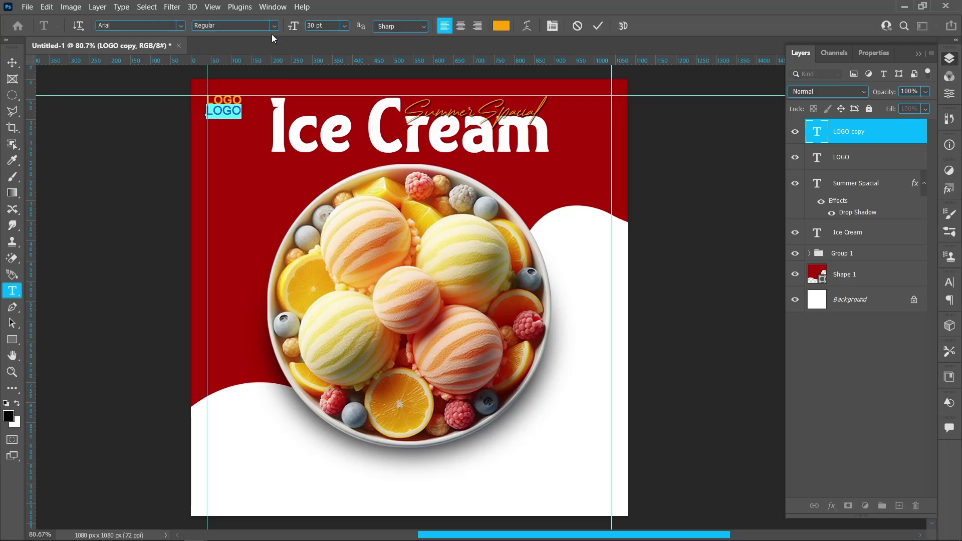
pyautogui.write('HERE')
# Step: Set the tracking of the "HERE" text to 60 to match the width of "LOGO"
pyautogui.hotkey('ctrl', 'a')
pyautogui.click(552, 26)
pyautogui.write('60')
pyautogui.press('Return')
pyautogui.write('40')
pyautogui.press('Return')
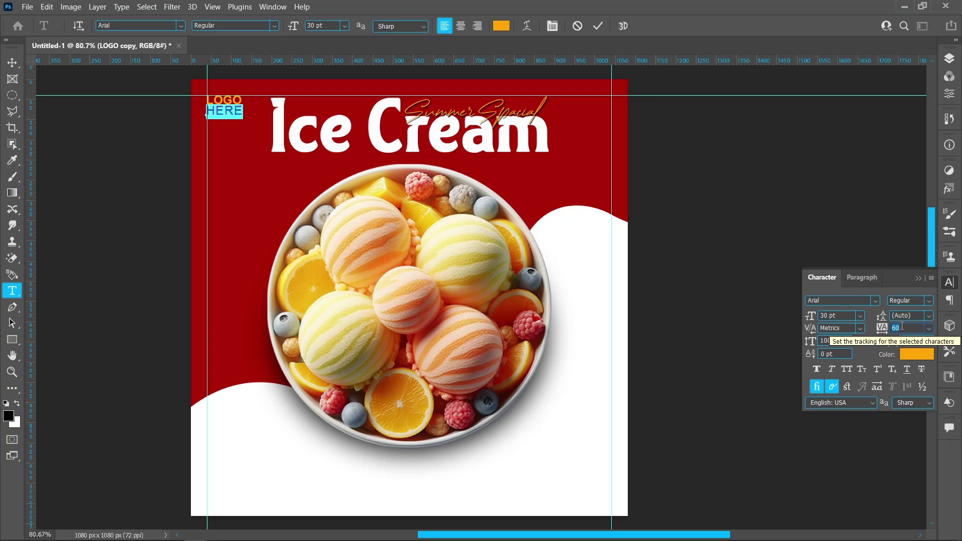
# Step: Color the "HERE" text white (#ffffff) and commit it
pyautogui.click(920, 355)
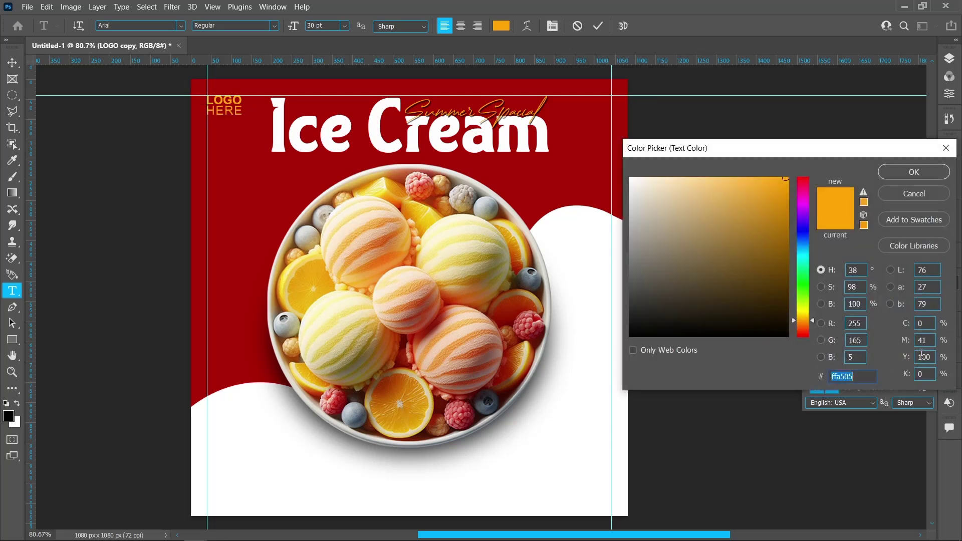
pyautogui.moveTo(661, 211); pyautogui.dragTo(624, 170)
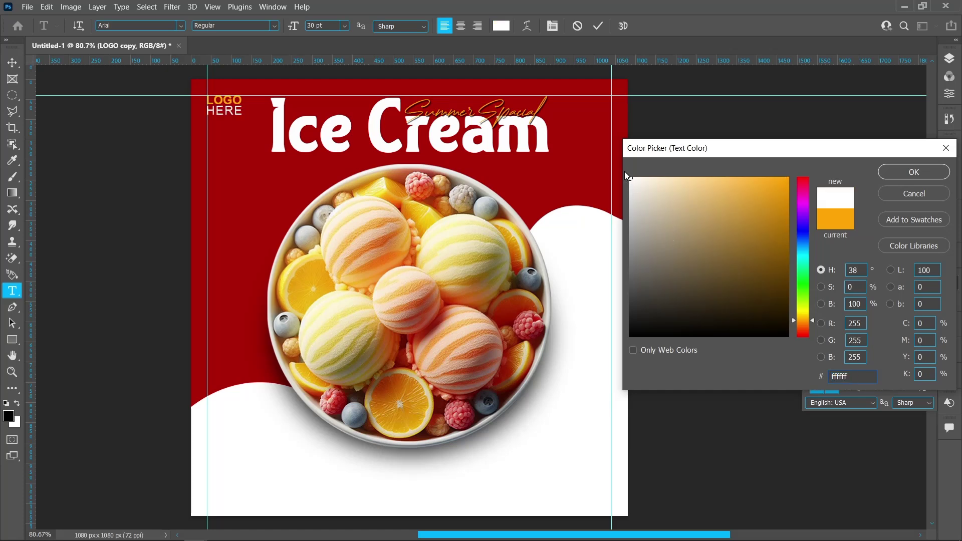
pyautogui.click(901, 175)
pyautogui.click(598, 26)
pyautogui.press('v')
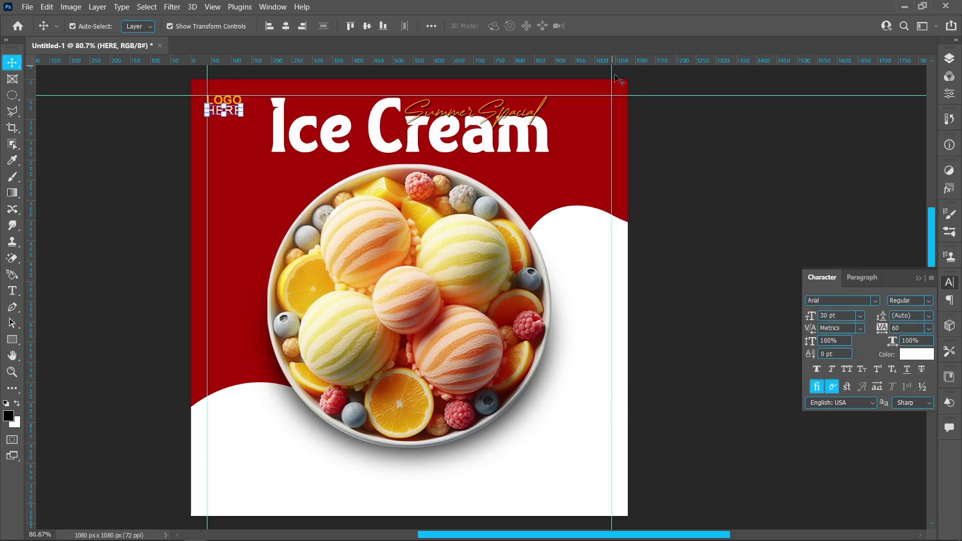
pyautogui.click(223, 105)
# Step: Add an orange placeholder phone number in Arial Bold, 30 pt, and place it against the left guide near the canvas's lower edge
pyautogui.click(12, 291)
pyautogui.click(234, 432)
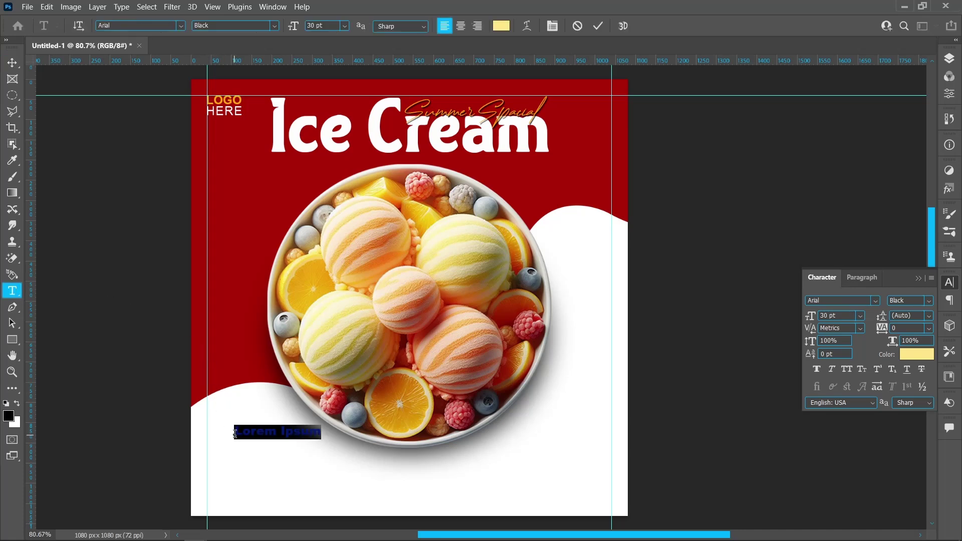
pyautogui.click(275, 26)
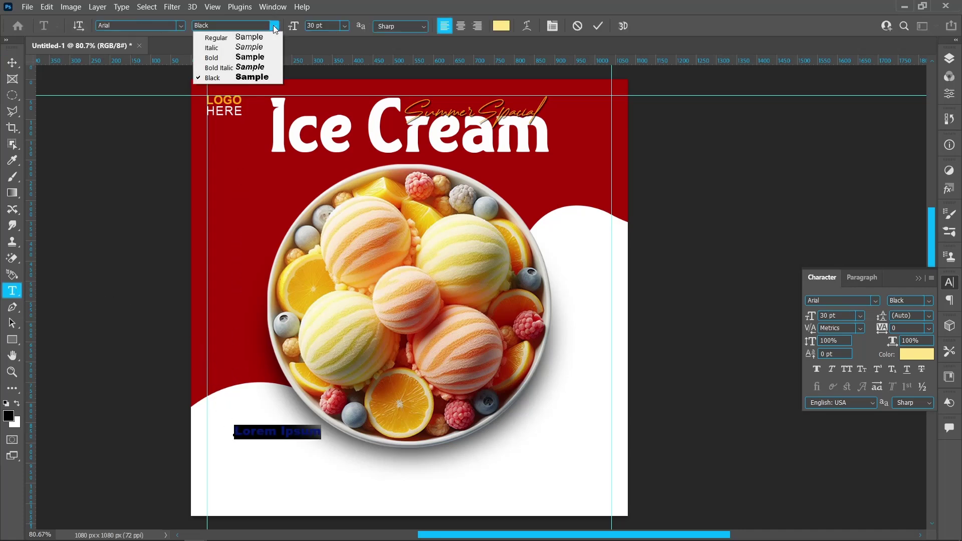
pyautogui.click(272, 58)
pyautogui.press('BackSpace')
pyautogui.write('+91 00000 00000')
pyautogui.click(11, 66)
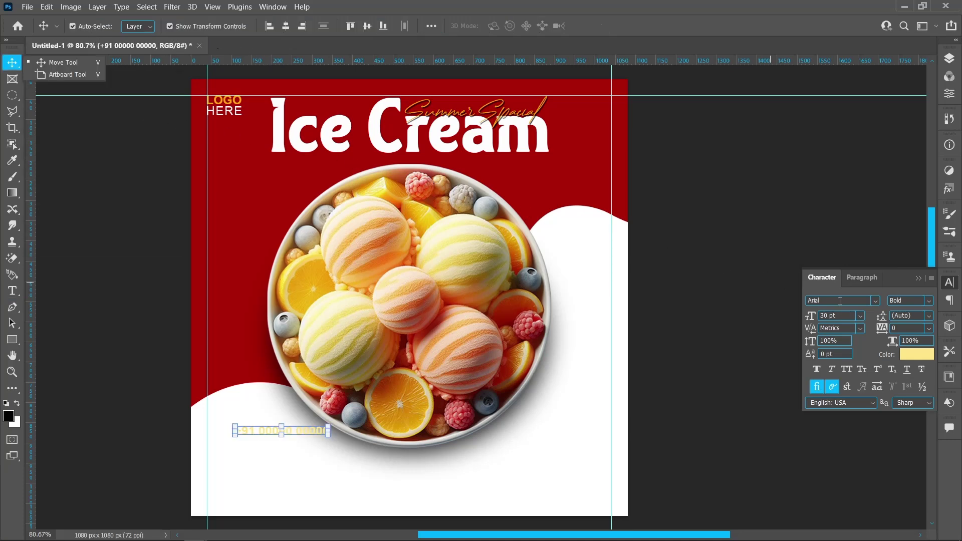
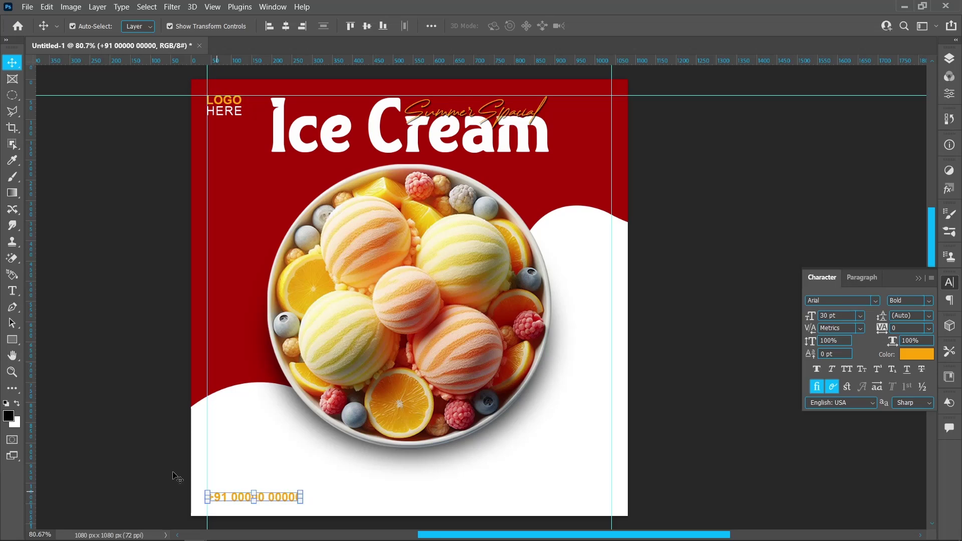
pyautogui.click(151, 461)
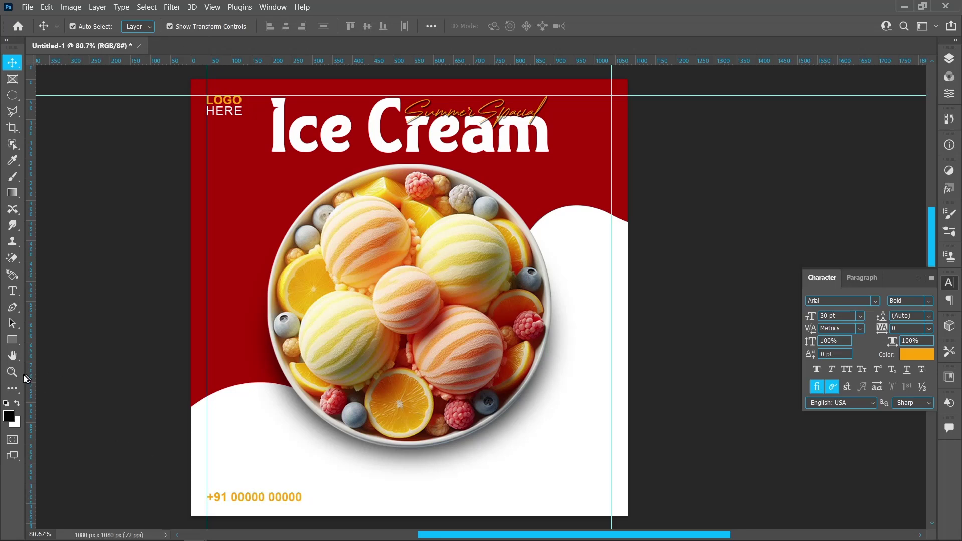
# Step: Draw a spacer rectangle of about 41 x 122 px, rotate it 90° and place it on the canvas's lower edge
pyautogui.click(12, 340)
pyautogui.moveTo(191, 310); pyautogui.dragTo(207, 355)
pyautogui.press('v')
pyautogui.moveTo(193, 296); pyautogui.dragTo(281, 511)
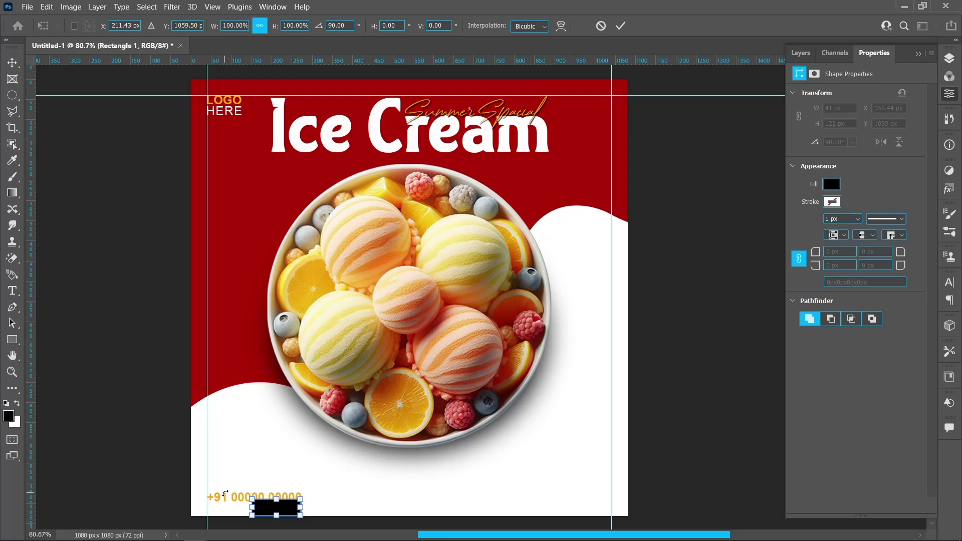
pyautogui.press('Return')
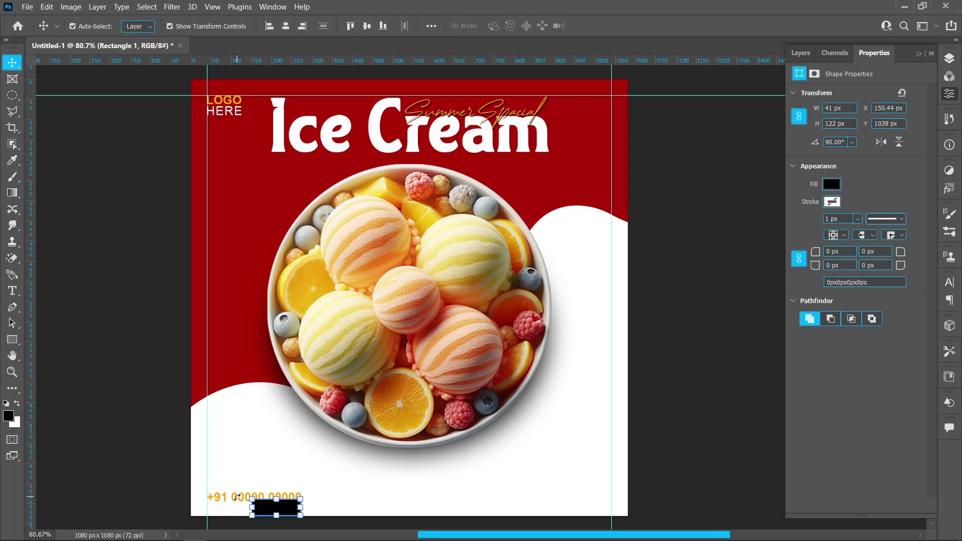
# Step: Raise the phone number so it rests on the spacer rectangle's upper edge, and delete the rectangle
pyautogui.click(223, 499)
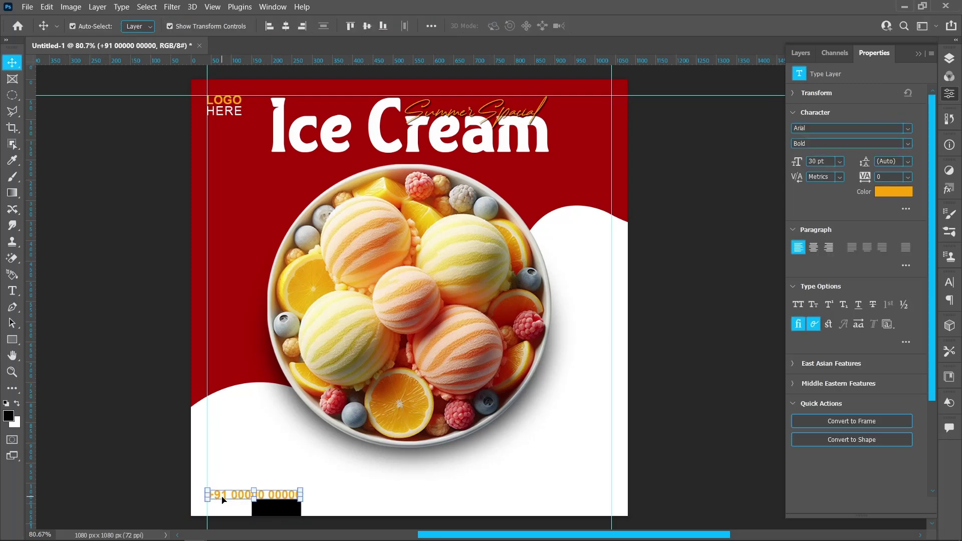
pyautogui.click(140, 462)
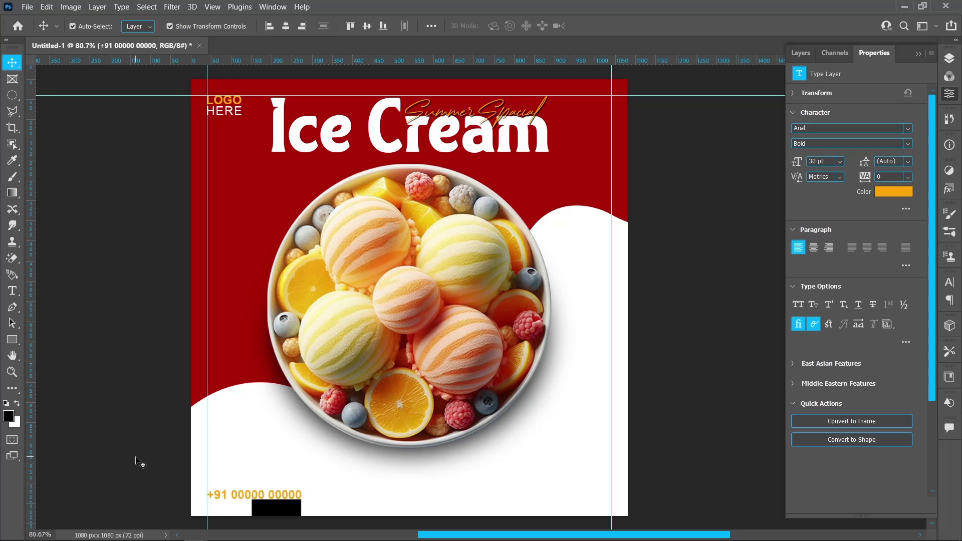
pyautogui.click(253, 508)
pyautogui.press('Delete')
pyautogui.click(171, 477)
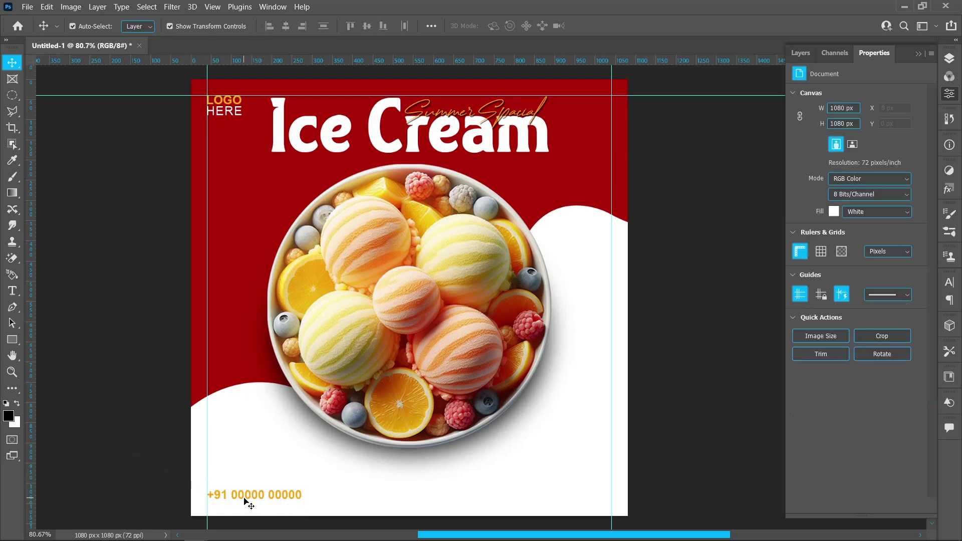
# Step: Shift the phone number 50 px to the right, leaving room for an icon beside the left guide
pyautogui.click(245, 501)
pyautogui.hotkey('shift', 'Right')
pyautogui.hotkey('shift', 'Right')
pyautogui.hotkey('shift', 'Right')
pyautogui.hotkey('shift', 'Right')
pyautogui.hotkey('shift', 'Right')
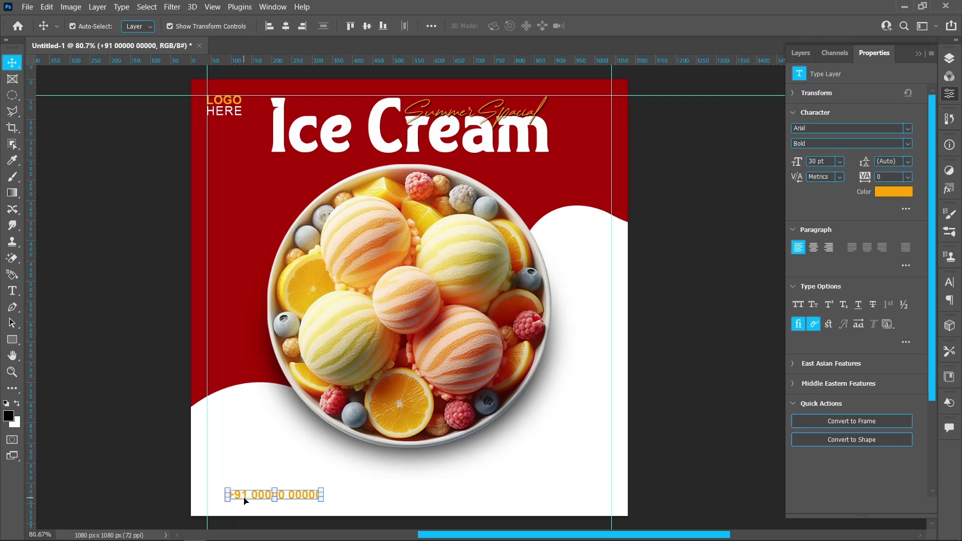
pyautogui.click(156, 446)
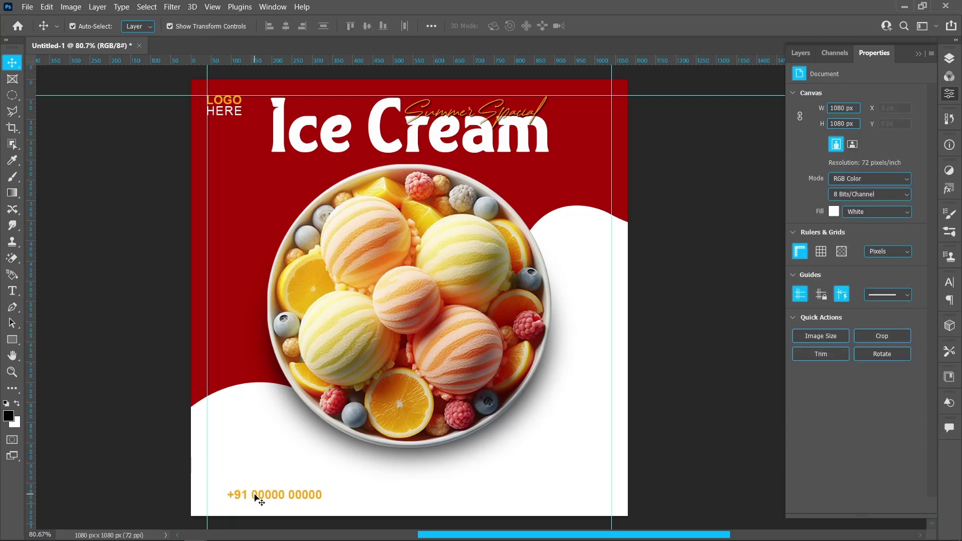
pyautogui.moveTo(256, 498); pyautogui.dragTo(540, 476)
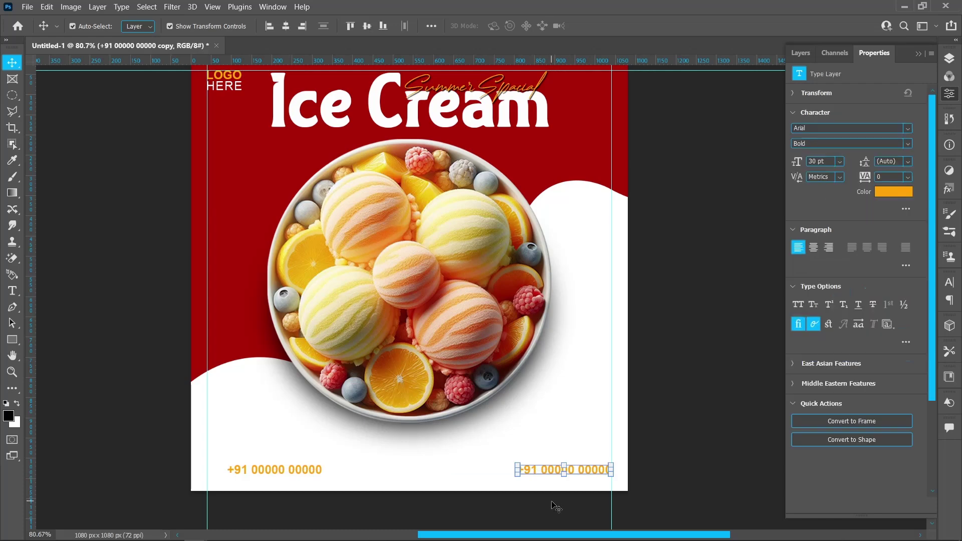
pyautogui.doubleClick(548, 472)
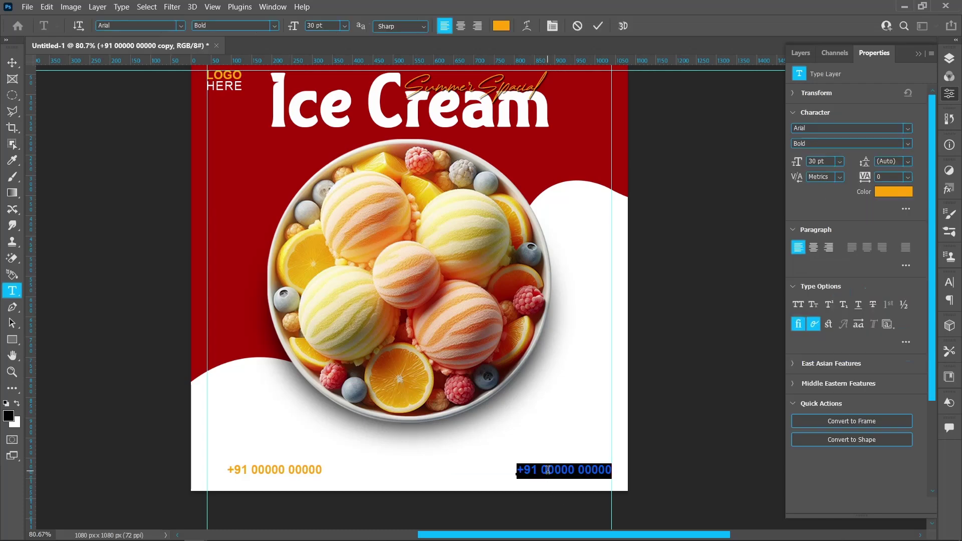
pyautogui.write('www.yourwebs')
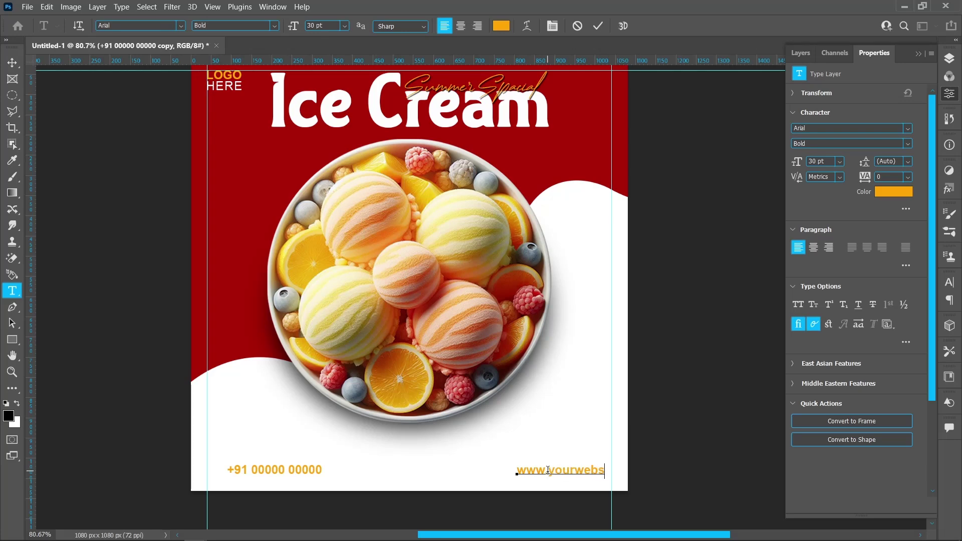
pyautogui.write('ite.com')
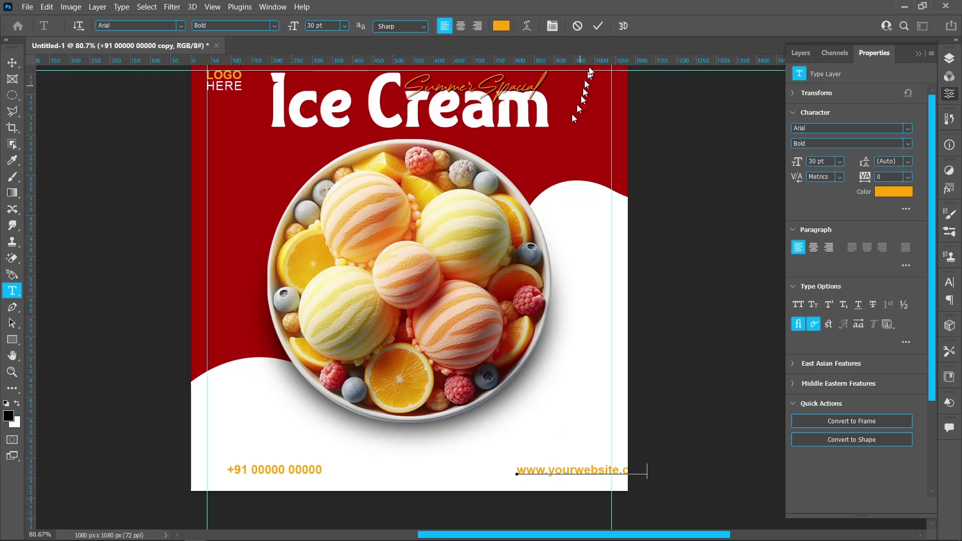
pyautogui.click(598, 26)
# Step: Move the website text left so that its right end aligns with the right guide
pyautogui.press('v')
pyautogui.moveTo(568, 470); pyautogui.dragTo(536, 455)
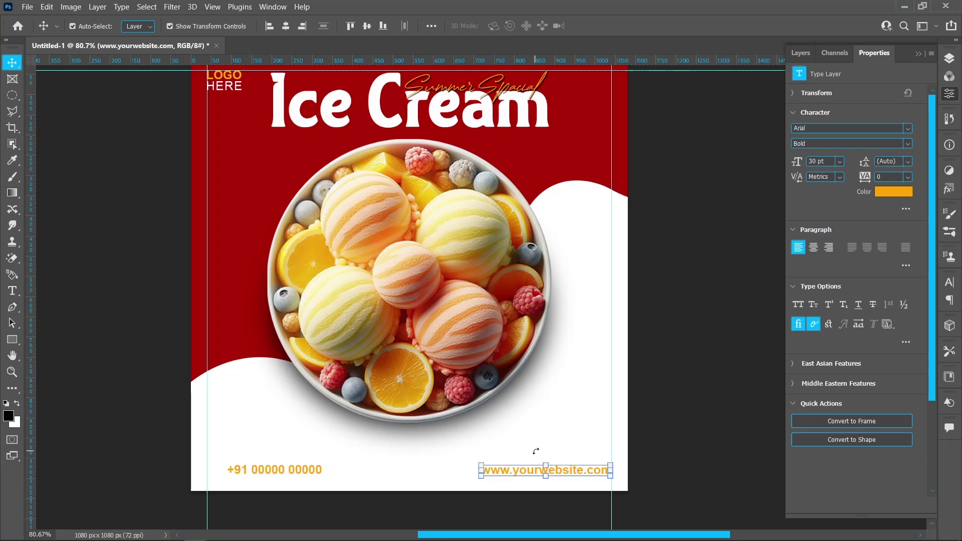
pyautogui.click(673, 457)
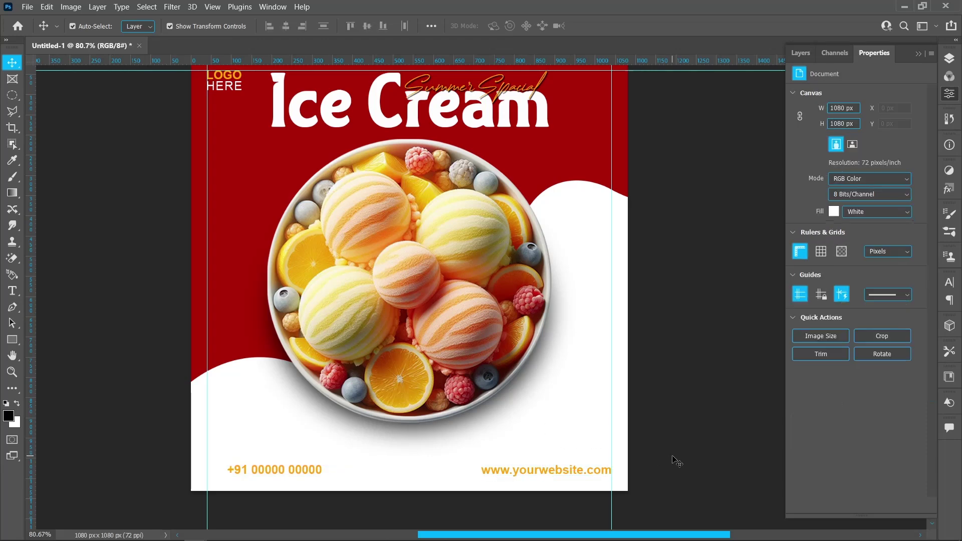
# Step: Recolor the website text with the dark red sampled from the wave background
pyautogui.click(563, 472)
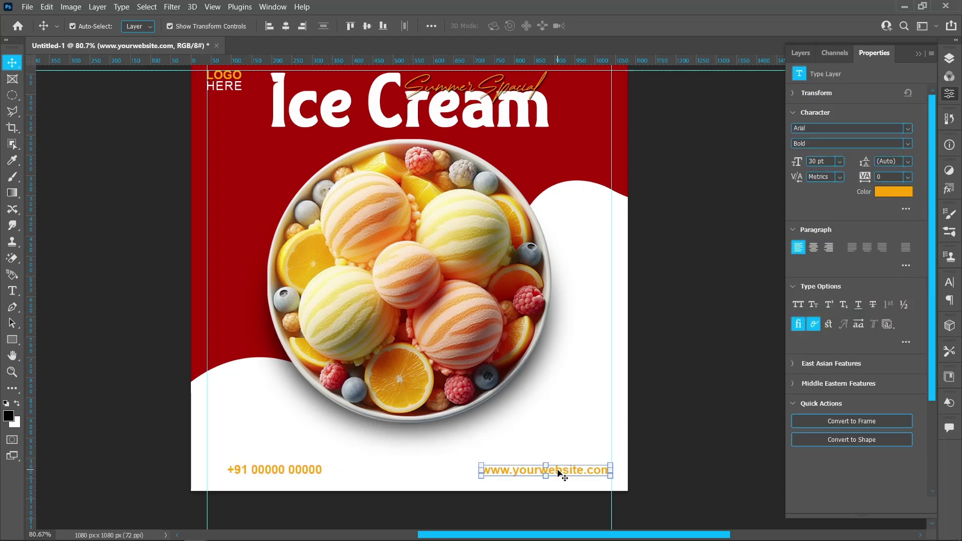
pyautogui.click(894, 192)
pyautogui.click(588, 154)
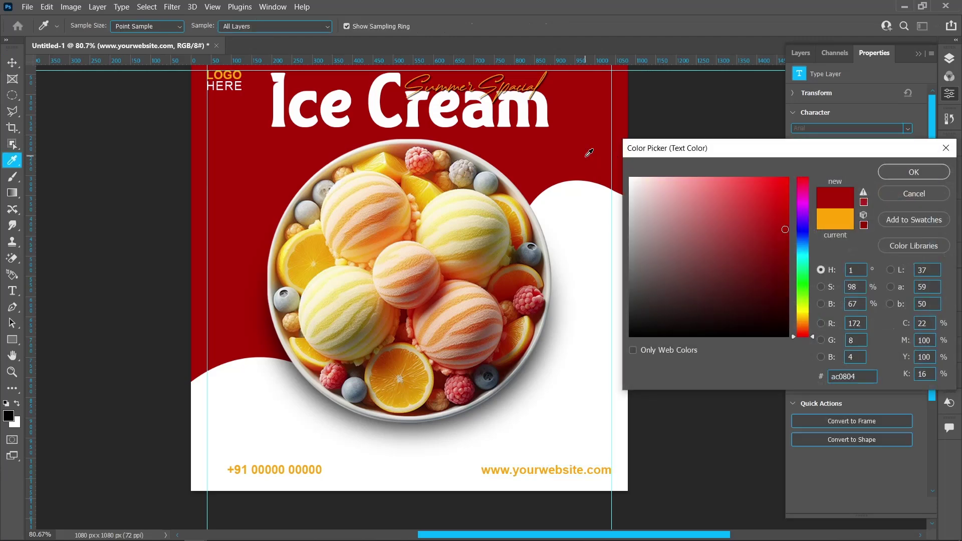
pyautogui.click(914, 172)
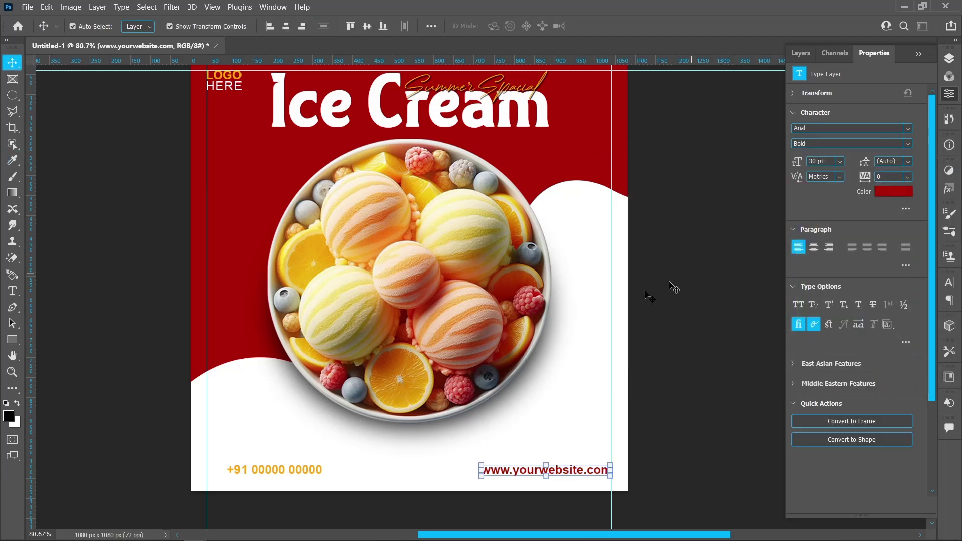
# Step: Recolor the phone number with the same dark red sampled from the wave background
pyautogui.click(268, 469)
pyautogui.click(893, 191)
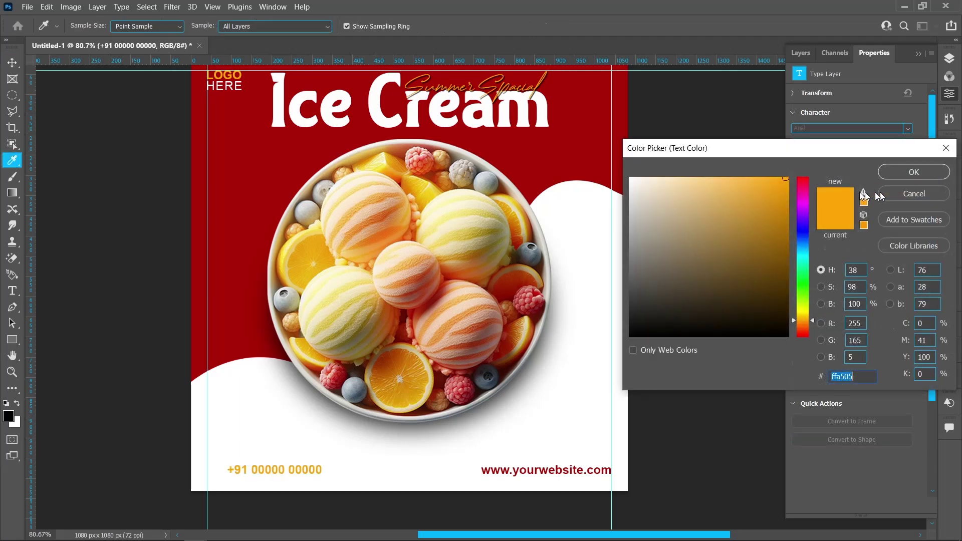
pyautogui.click(526, 156)
pyautogui.click(914, 172)
pyautogui.press('v')
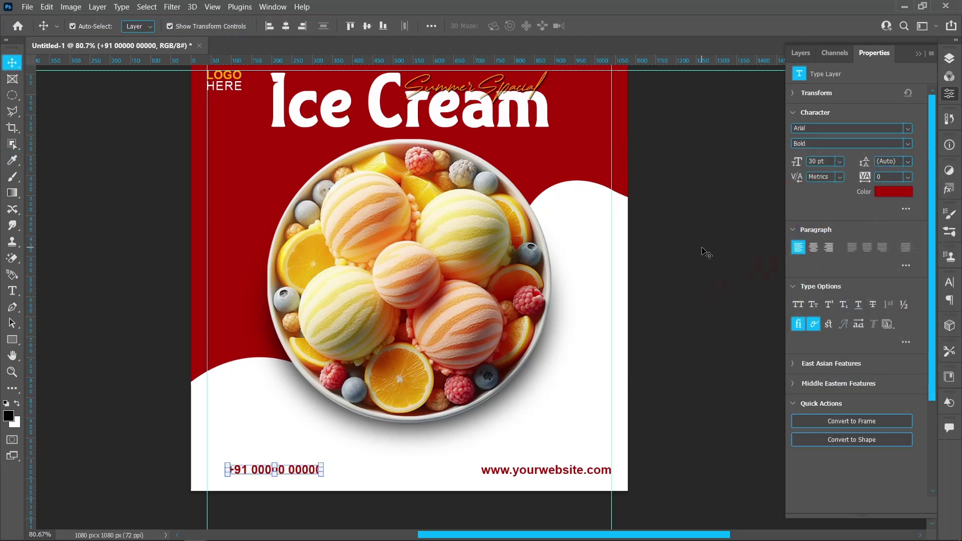
pyautogui.click(703, 283)
# Step: Place the CALL image embedded, scale it to about 18% and position it between the left guide and the phone number
pyautogui.press('F7')
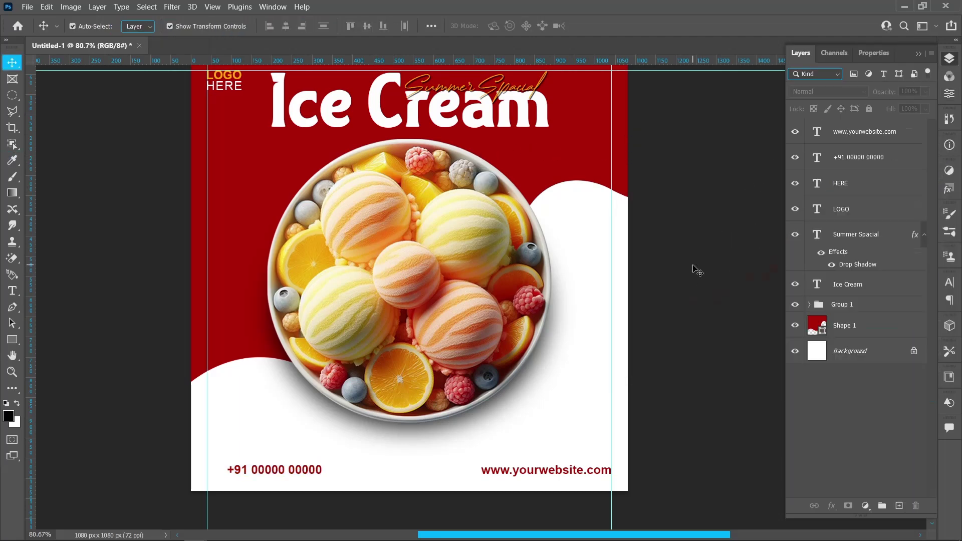
pyautogui.scroll(1, 477, 282)
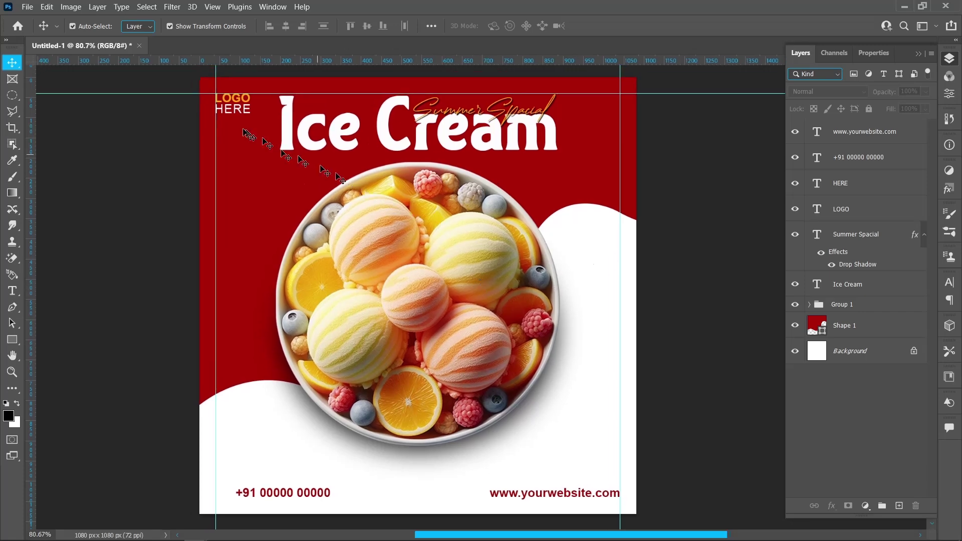
pyautogui.click(27, 7)
pyautogui.click(55, 252)
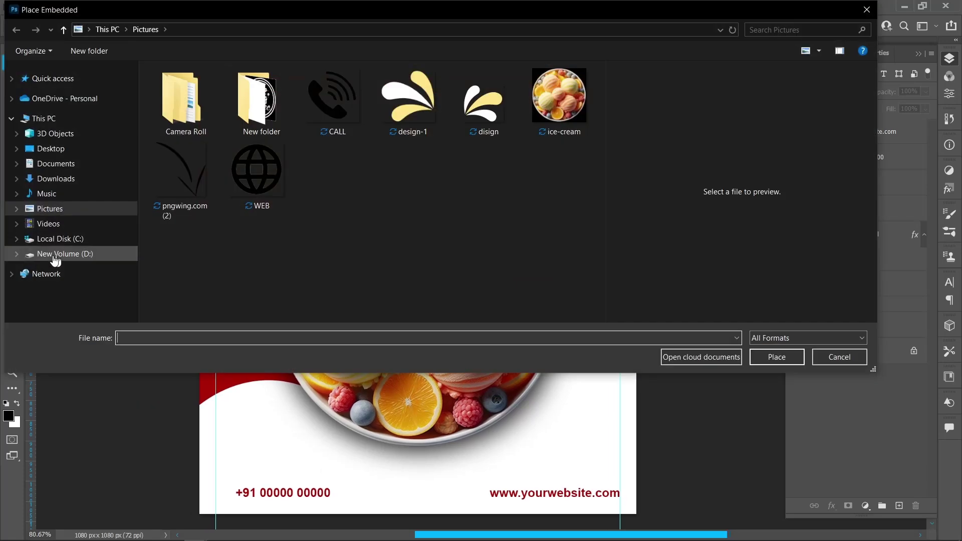
pyautogui.click(333, 97)
pyautogui.click(777, 357)
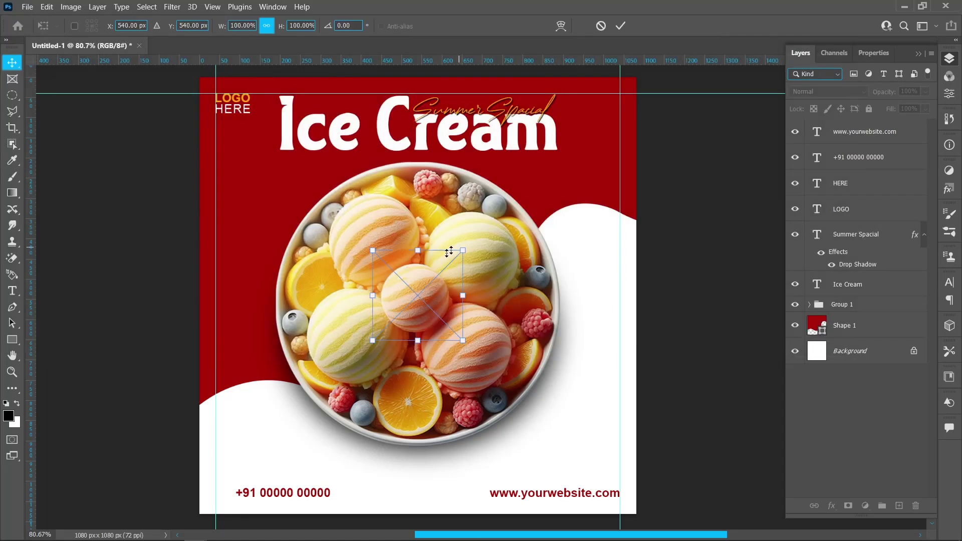
pyautogui.moveTo(418, 250); pyautogui.dragTo(225, 493)
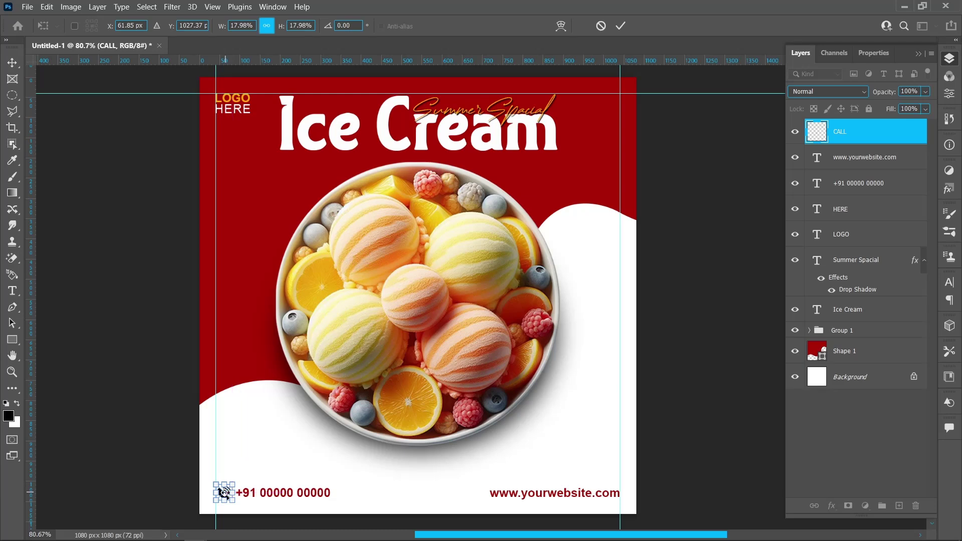
pyautogui.click(618, 33)
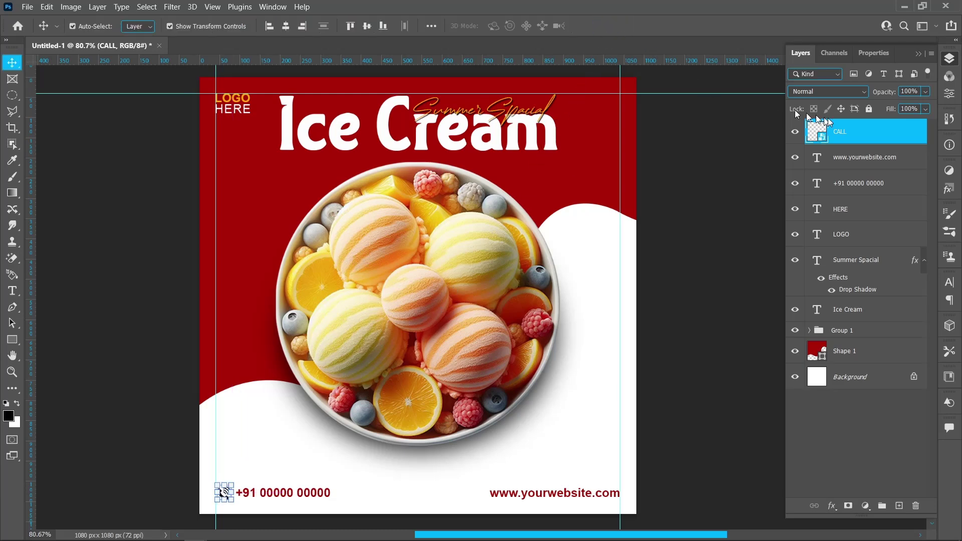
# Step: Apply a Color Overlay to the CALL icon using the dark red sampled from the background
pyautogui.click(833, 506)
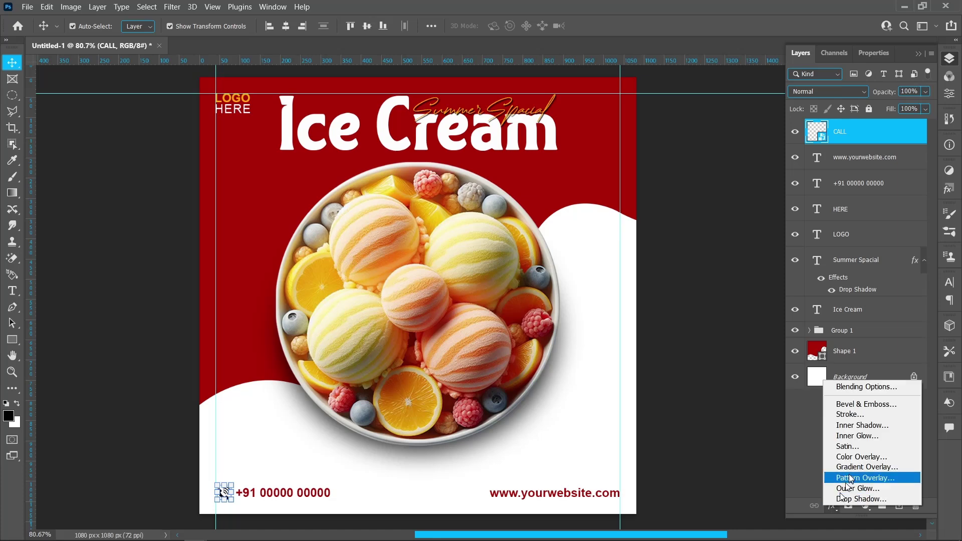
pyautogui.click(858, 457)
pyautogui.click(632, 106)
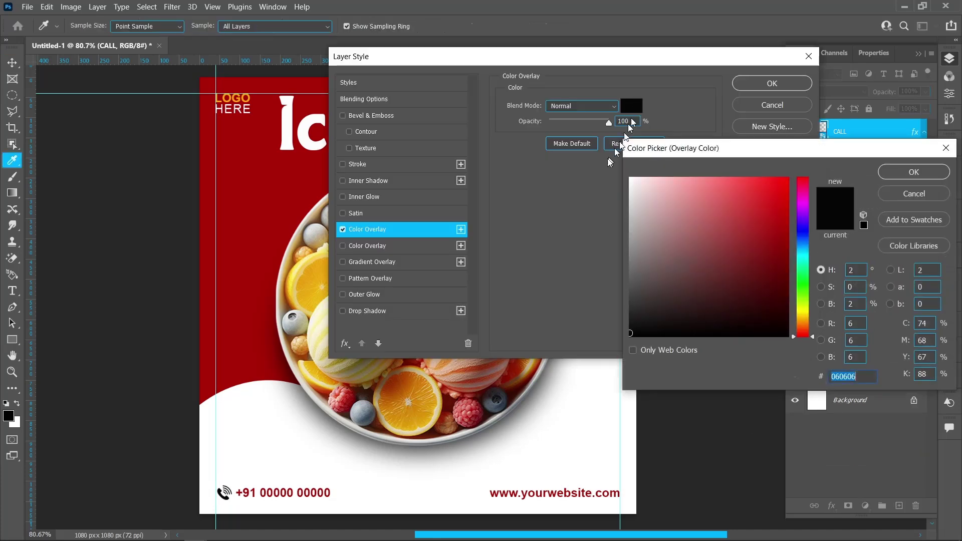
pyautogui.click(284, 202)
pyautogui.click(914, 172)
pyautogui.click(772, 83)
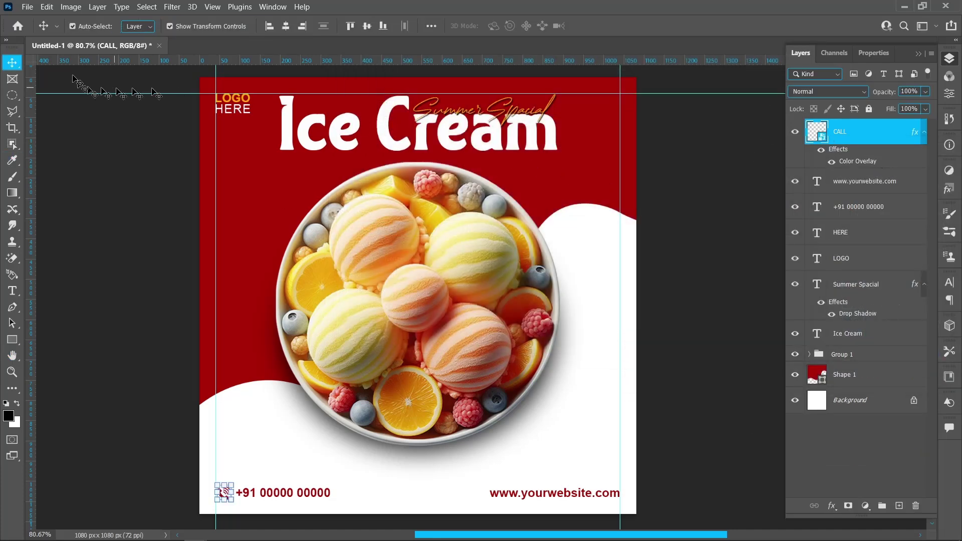
# Step: Place the WEB image embedded, scale it to about 19% and position it just before the website text
pyautogui.click(27, 7)
pyautogui.click(57, 259)
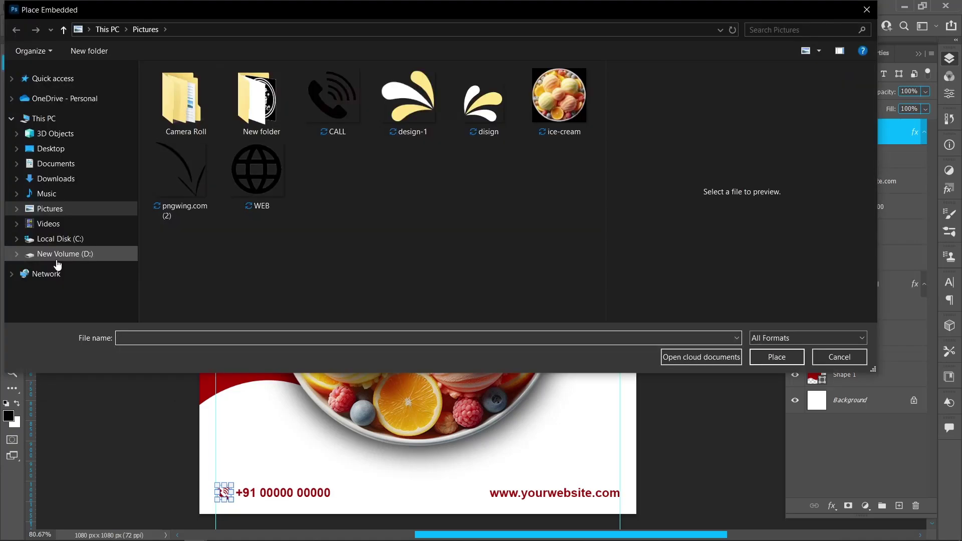
pyautogui.click(257, 171)
pyautogui.click(777, 357)
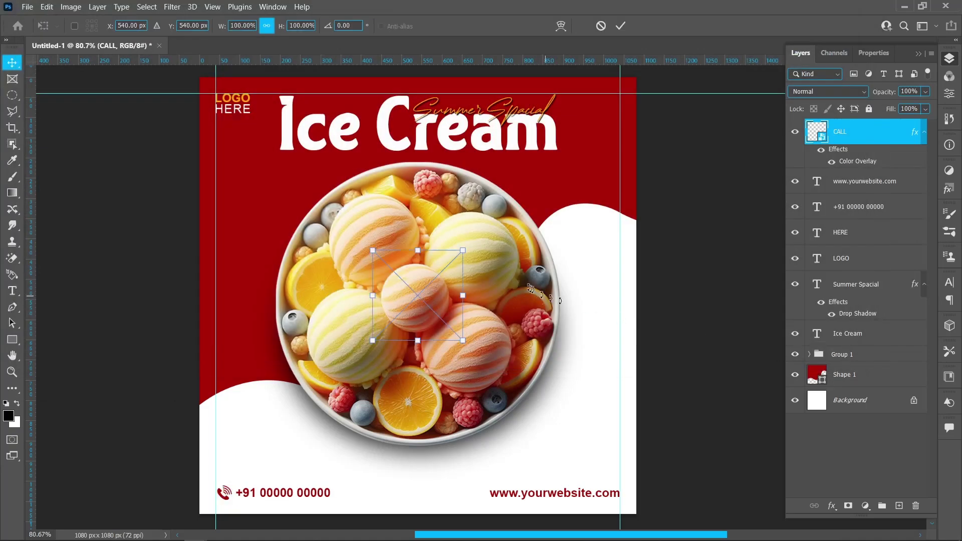
pyautogui.moveTo(422, 300); pyautogui.dragTo(277, 465)
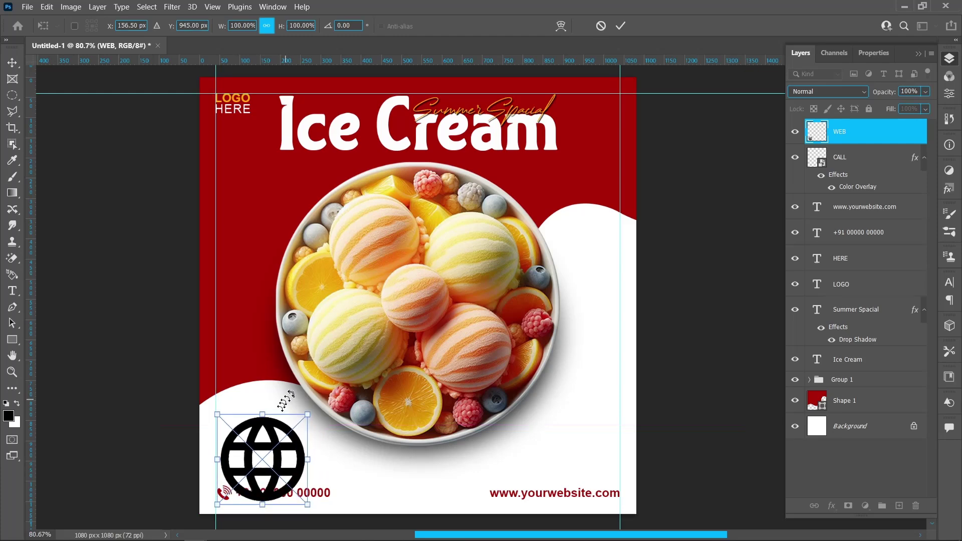
pyautogui.moveTo(266, 411); pyautogui.dragTo(476, 494)
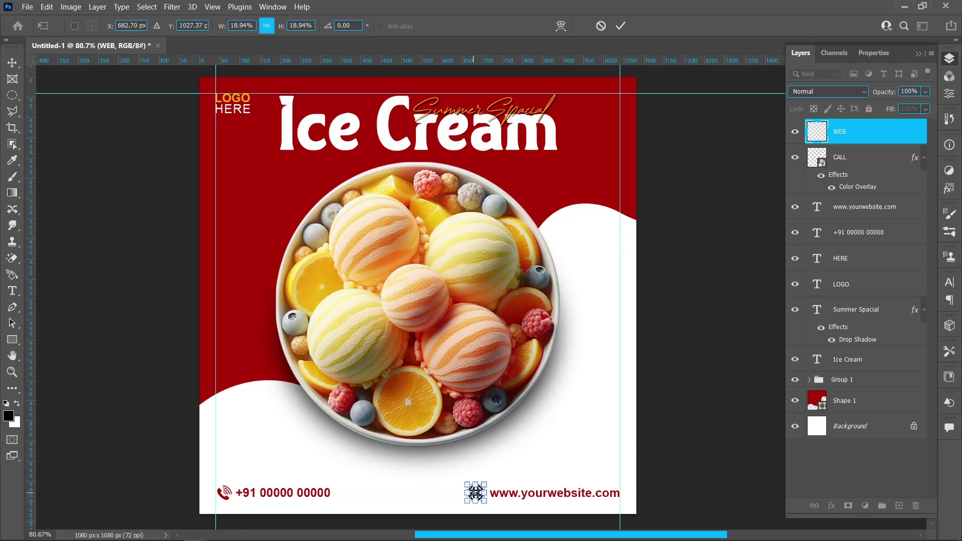
pyautogui.click(621, 26)
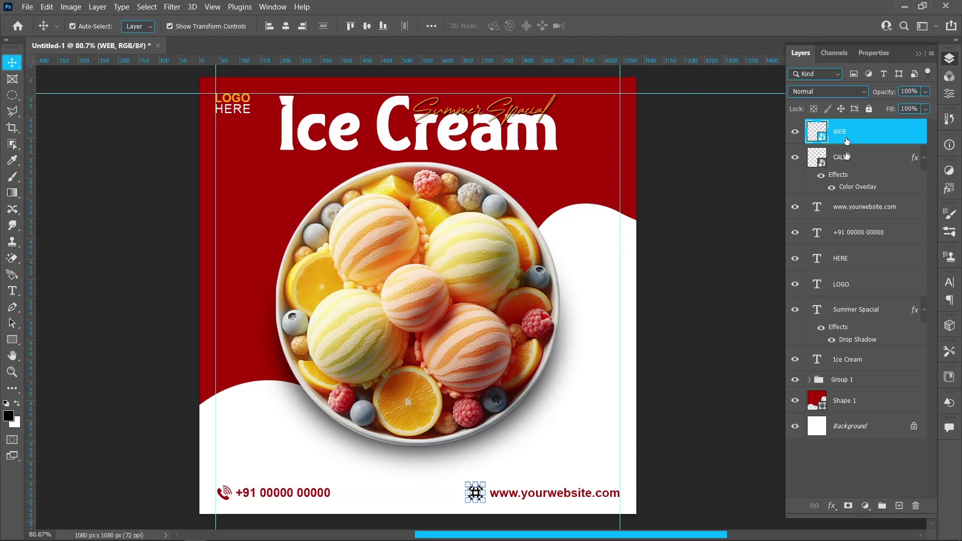
# Step: Apply a dark red Color Overlay to the WEB icon in Normal mode at 100% opacity
pyautogui.click(831, 505)
pyautogui.click(840, 457)
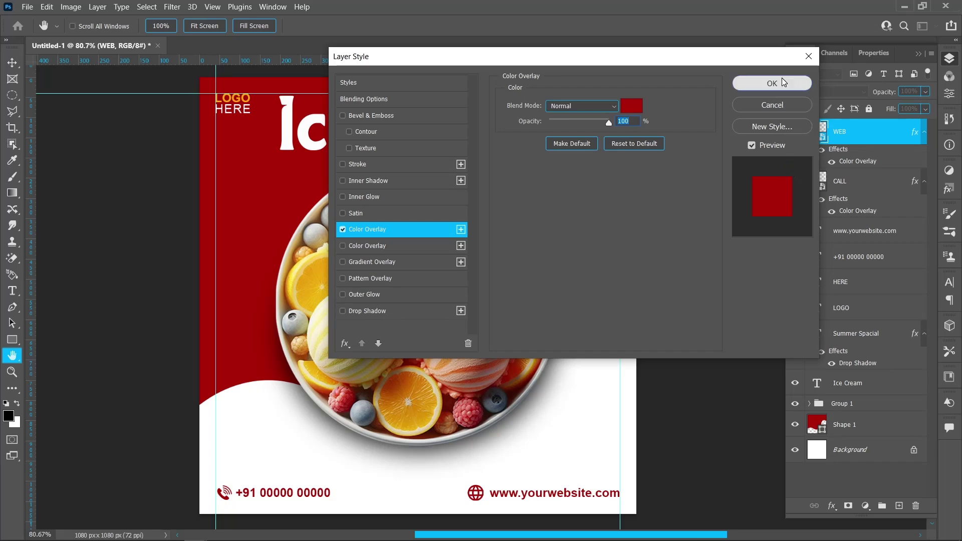
pyautogui.click(783, 82)
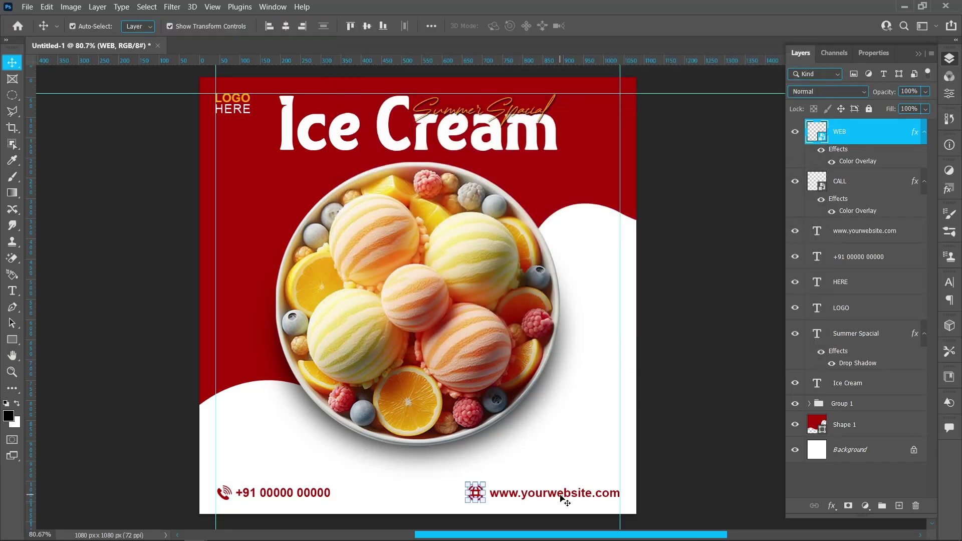
# Step: Align the vertical centers of the WEB icon and the website text relative to the selection, then deselect them
pyautogui.keyDown('shift'); pyautogui.click(563, 498); pyautogui.keyUp('shift')
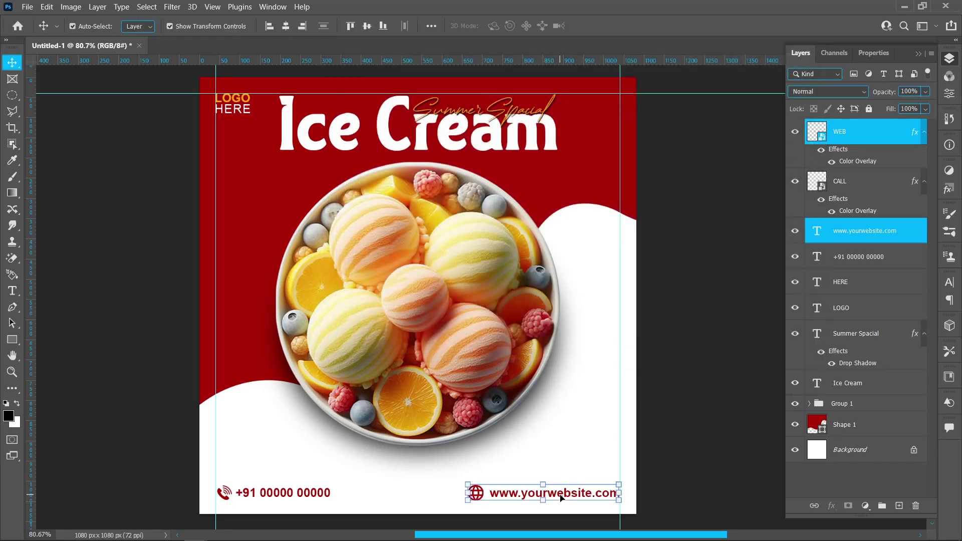
pyautogui.click(432, 25)
pyautogui.click(454, 139)
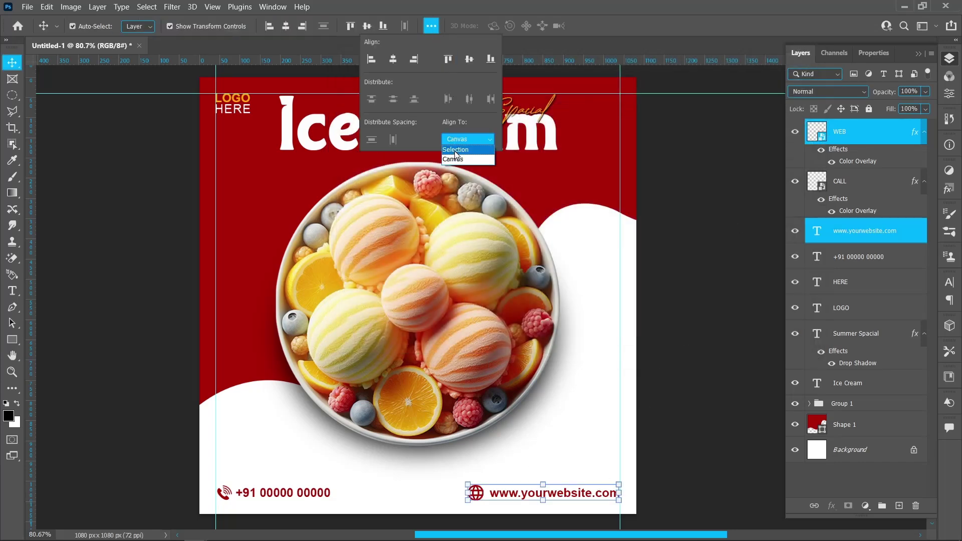
pyautogui.click(470, 60)
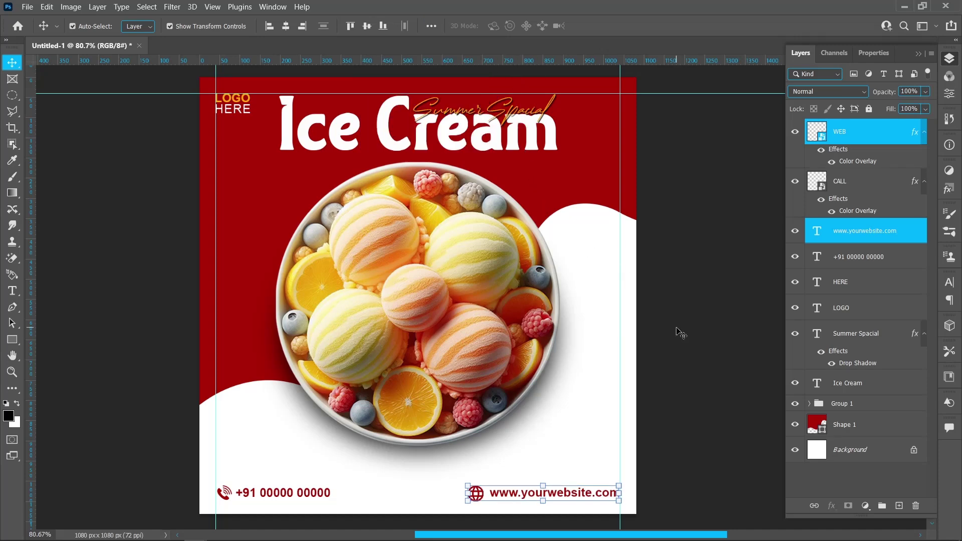
pyautogui.click(680, 334)
# Step: Draw a rectangle about 254 x 70 px above the website text against the right guide and enter a 50 px corner radius
pyautogui.click(12, 340)
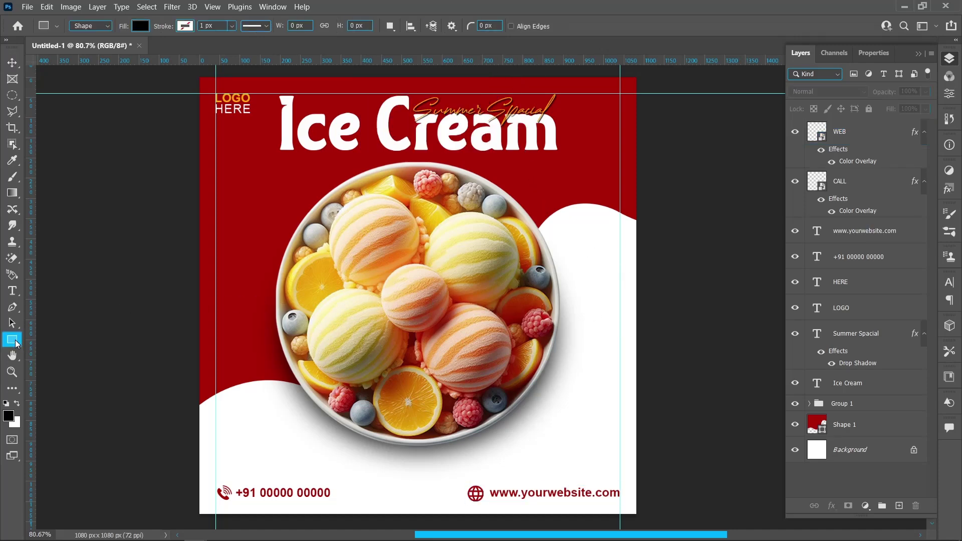
pyautogui.moveTo(518, 449); pyautogui.dragTo(620, 476)
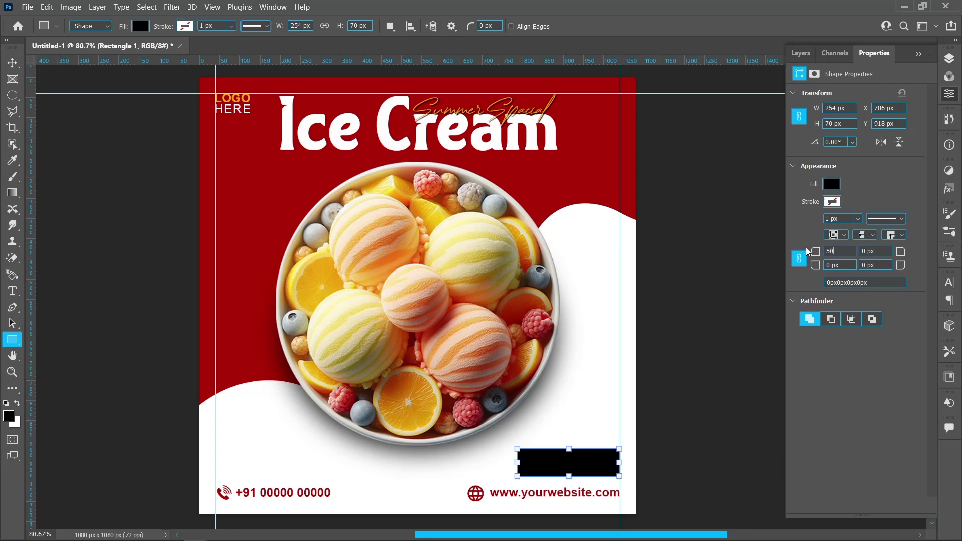
pyautogui.write('50')
pyautogui.press('Return')
# Step: Fill the rounded rectangle with the dark red sampled from the wave background
pyautogui.click(834, 186)
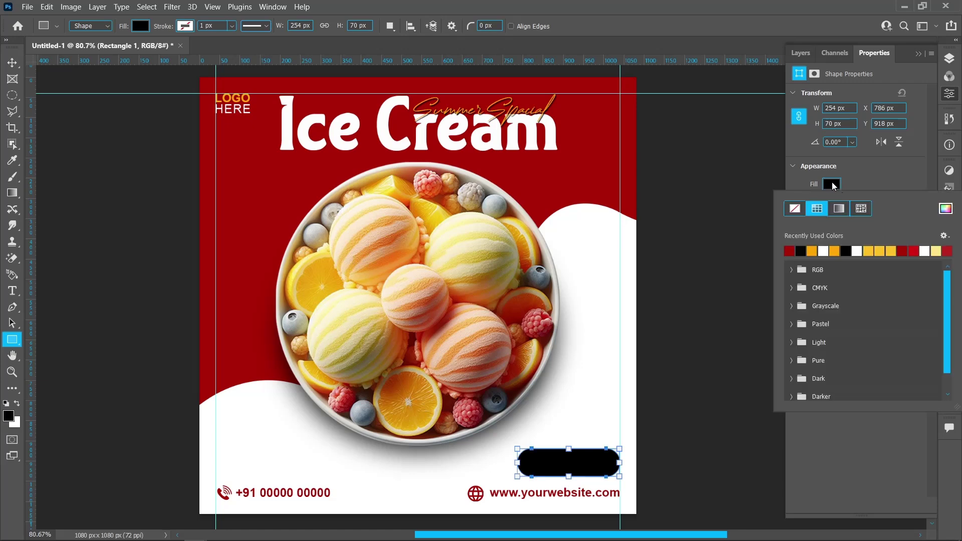
pyautogui.click(946, 209)
pyautogui.click(538, 187)
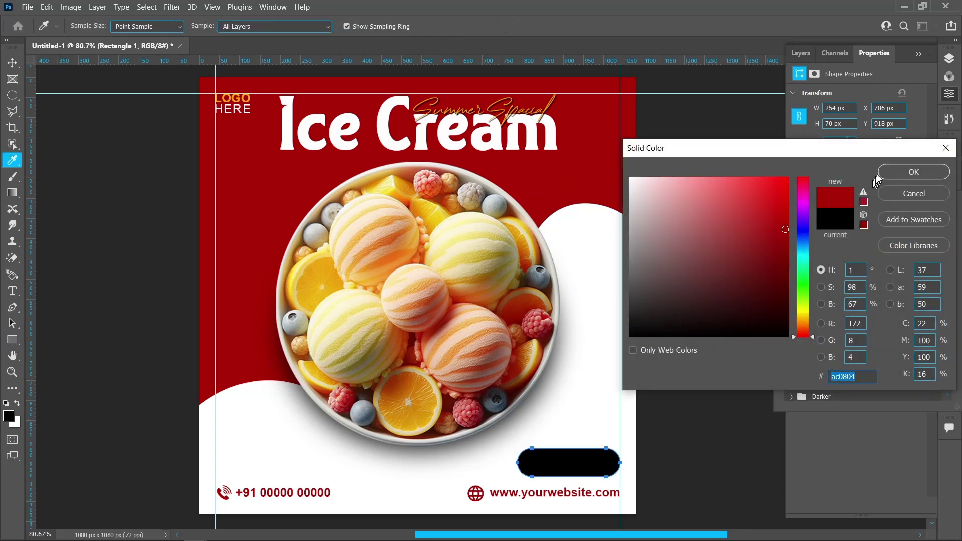
pyautogui.click(891, 171)
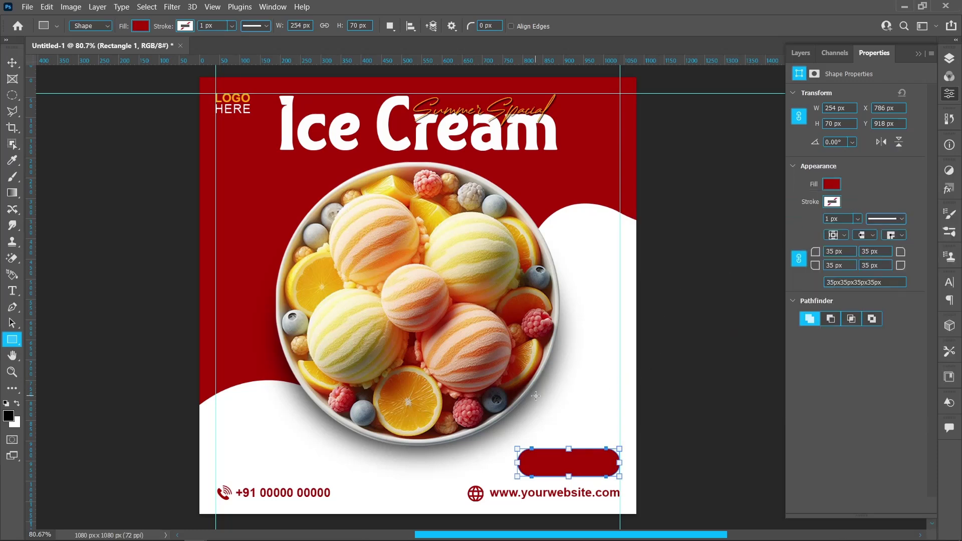
# Step: Add the text "ORDER NOW" in Arial Bold 30 pt over the bowl
pyautogui.click(12, 291)
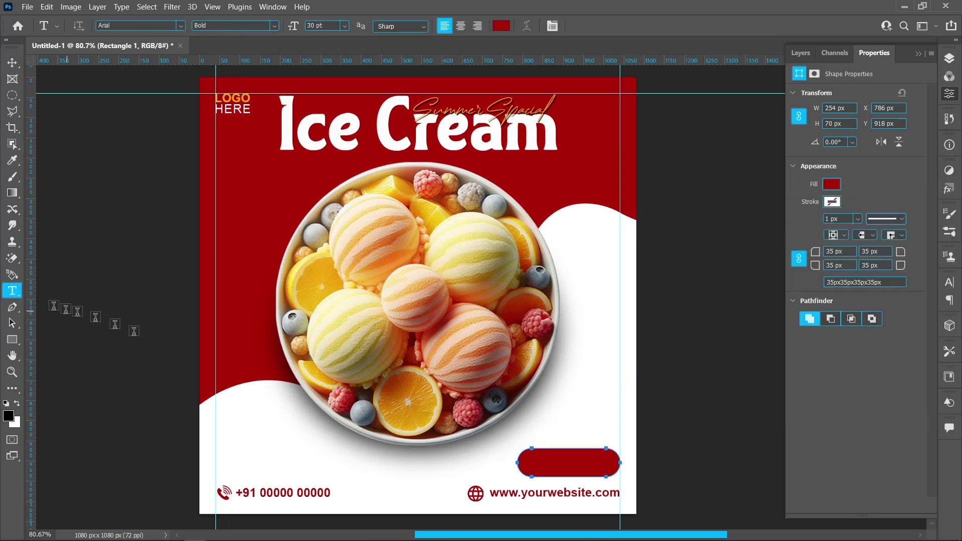
pyautogui.click(303, 349)
pyautogui.write('ORDER NOW')
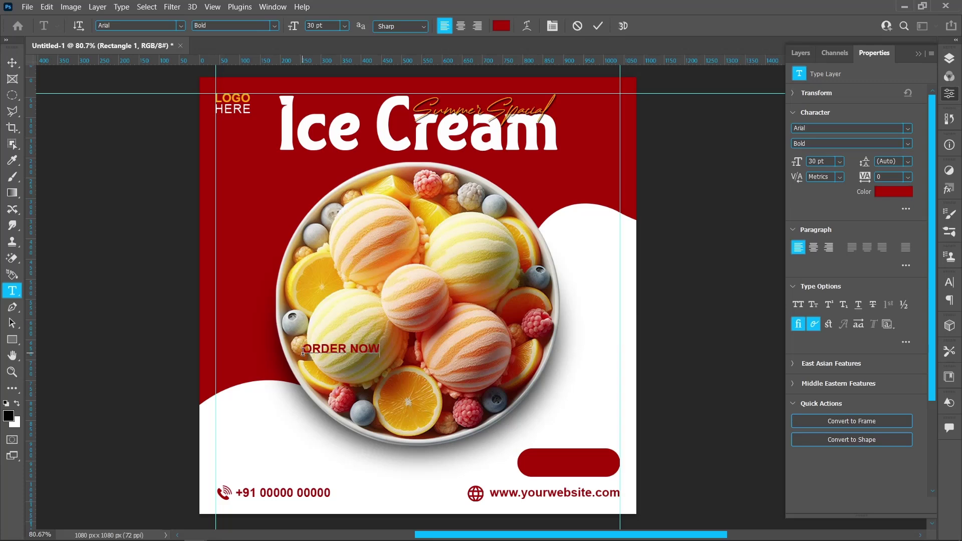
# Step: Recolor the ORDER NOW text to white (ffffff) and commit the text
pyautogui.moveTo(303, 349); pyautogui.dragTo(406, 359)
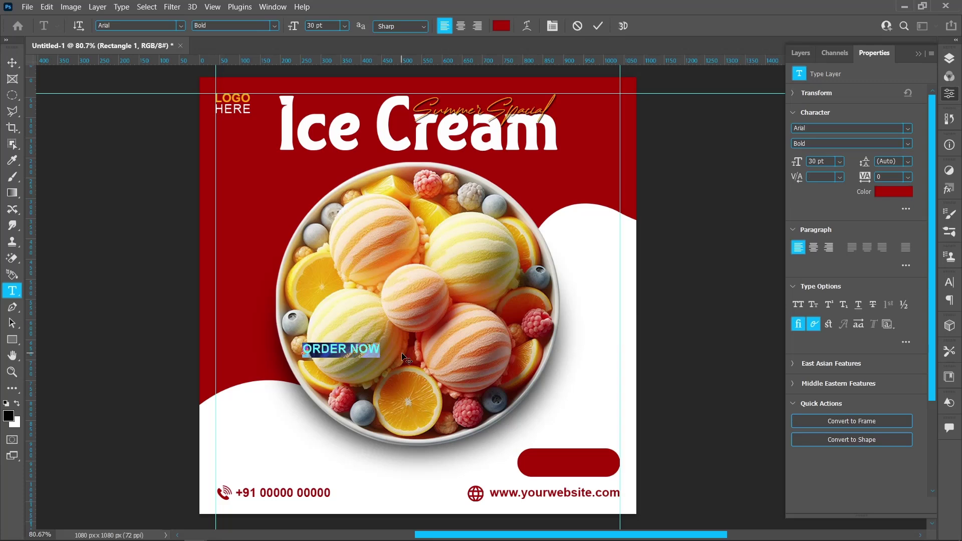
pyautogui.click(888, 196)
pyautogui.write('ffffff')
pyautogui.press('Return')
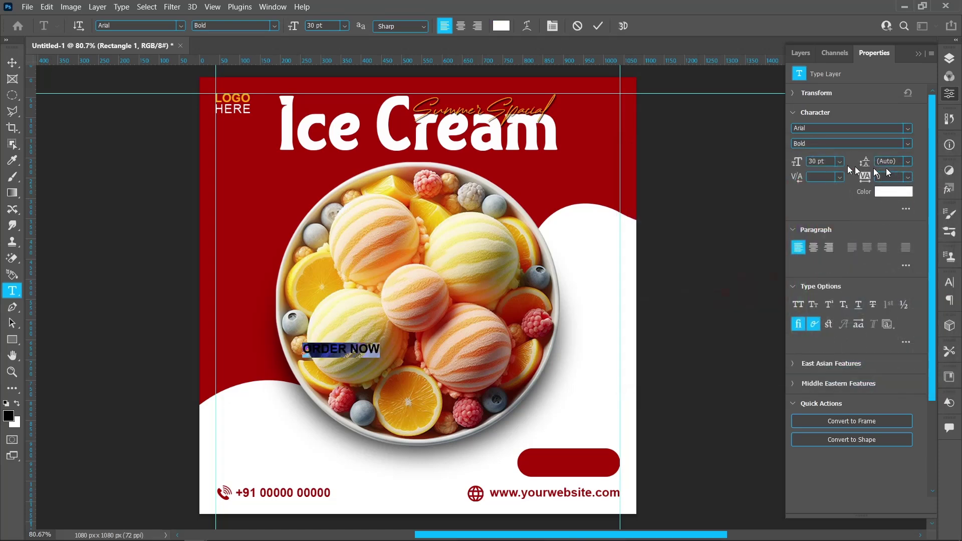
pyautogui.click(598, 25)
# Step: Center the ORDER NOW text on the red rounded rectangle and group the two layers
pyautogui.click(12, 62)
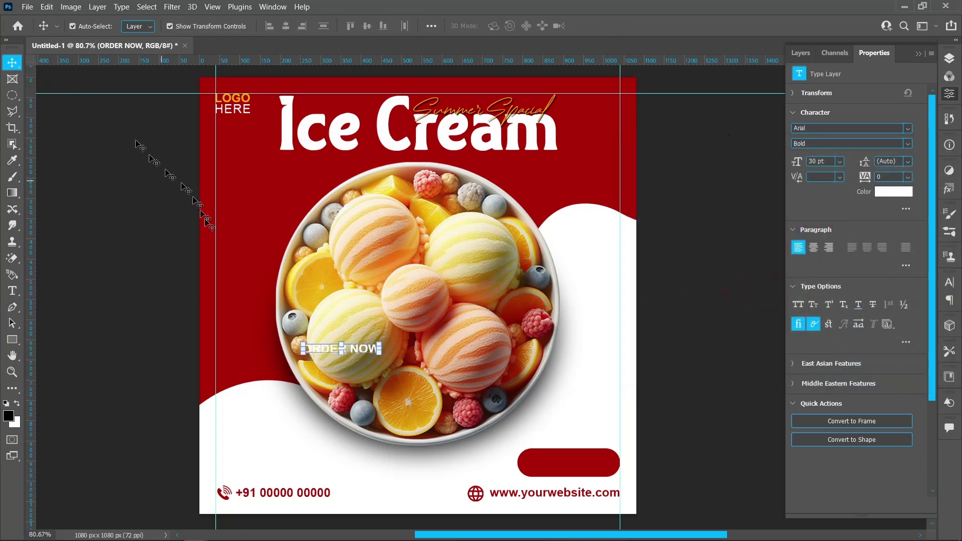
pyautogui.moveTo(314, 350); pyautogui.dragTo(547, 464)
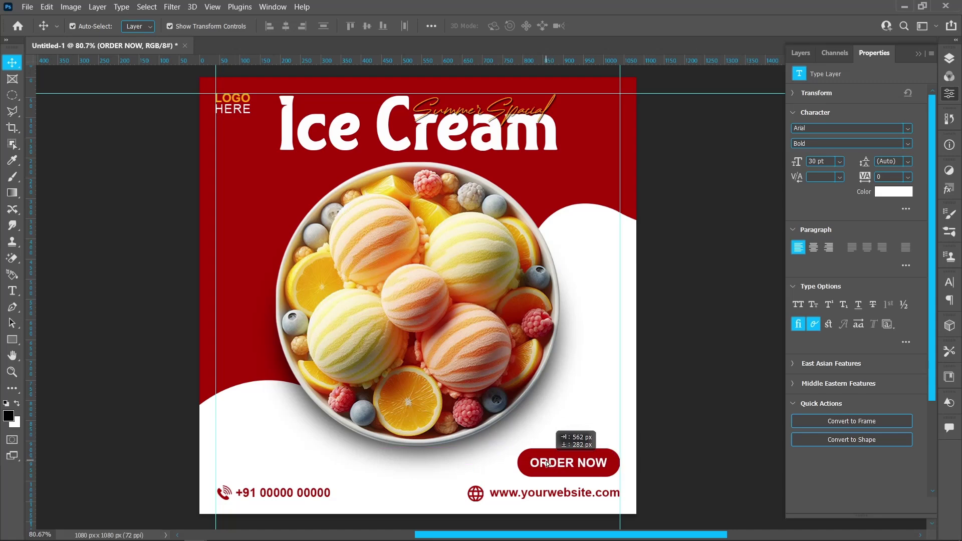
pyautogui.click(613, 460)
pyautogui.click(956, 65)
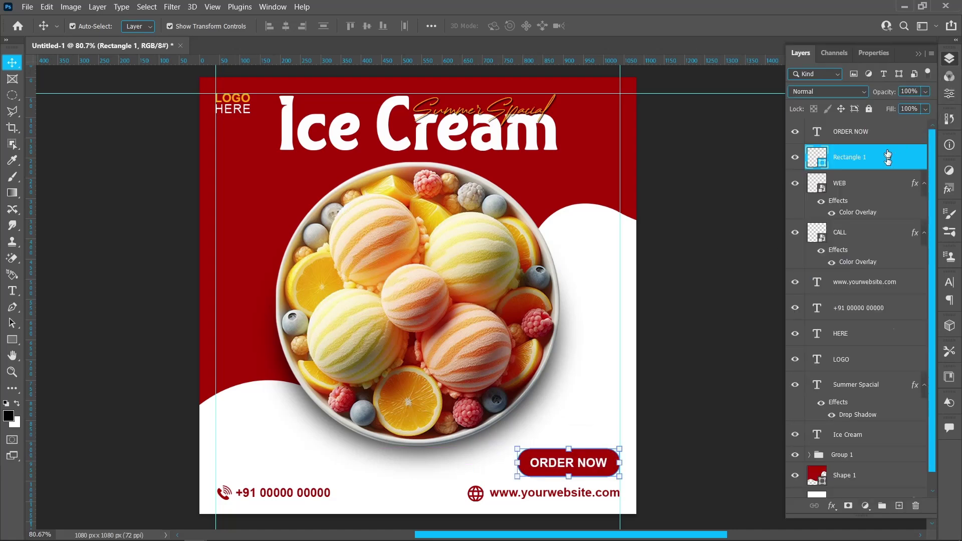
pyautogui.keyDown('shift'); pyautogui.click(887, 133); pyautogui.keyUp('shift')
pyautogui.hotkey('ctrl', 'g')
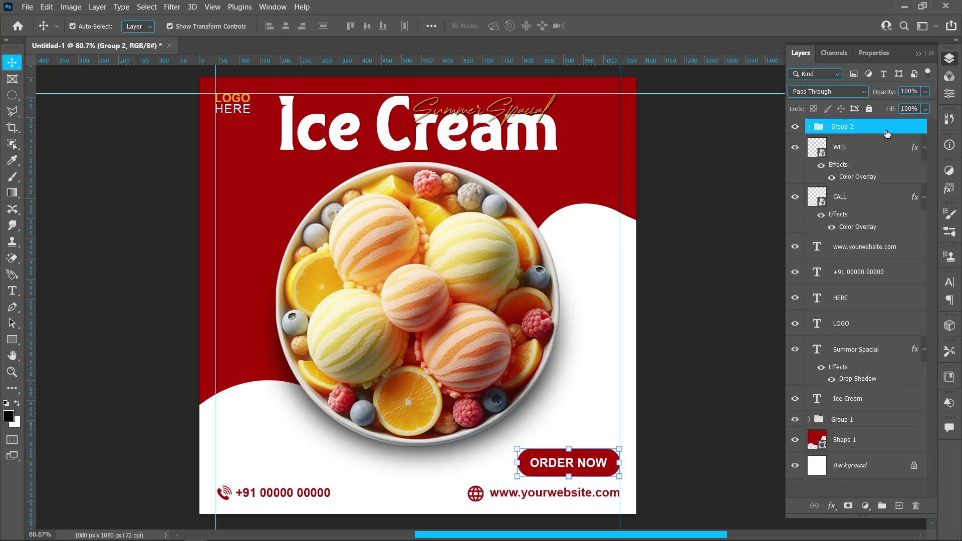
# Step: Nudge the ORDER NOW button group up by about 6 px
pyautogui.press('Up')
pyautogui.press('Up')
pyautogui.press('Up')
pyautogui.press('Up')
pyautogui.press('Up')
pyautogui.press('Up')
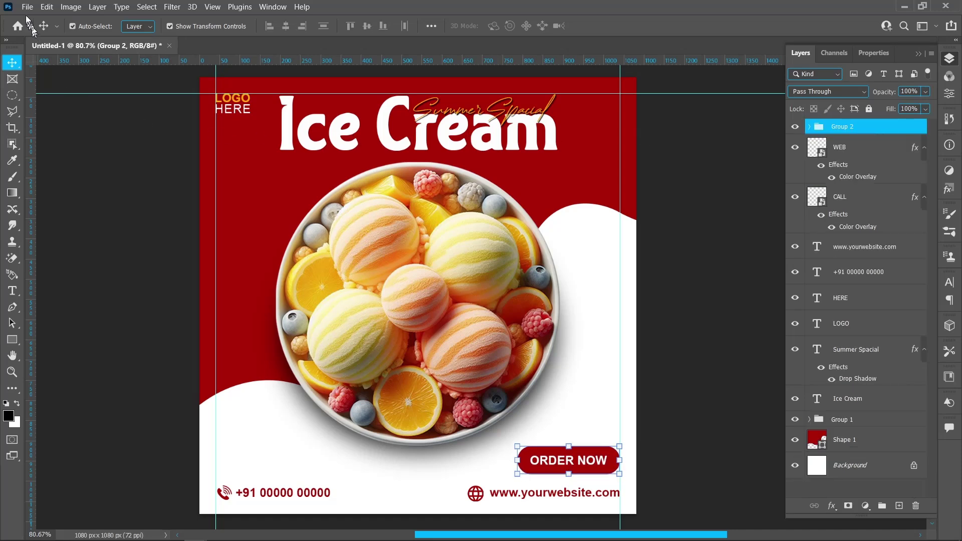
# Step: Place the pngwing.com (2) arrow embedded, rotate it about 17°, scale it to about 101% and position it above the ORDER NOW button
pyautogui.click(27, 7)
pyautogui.click(50, 250)
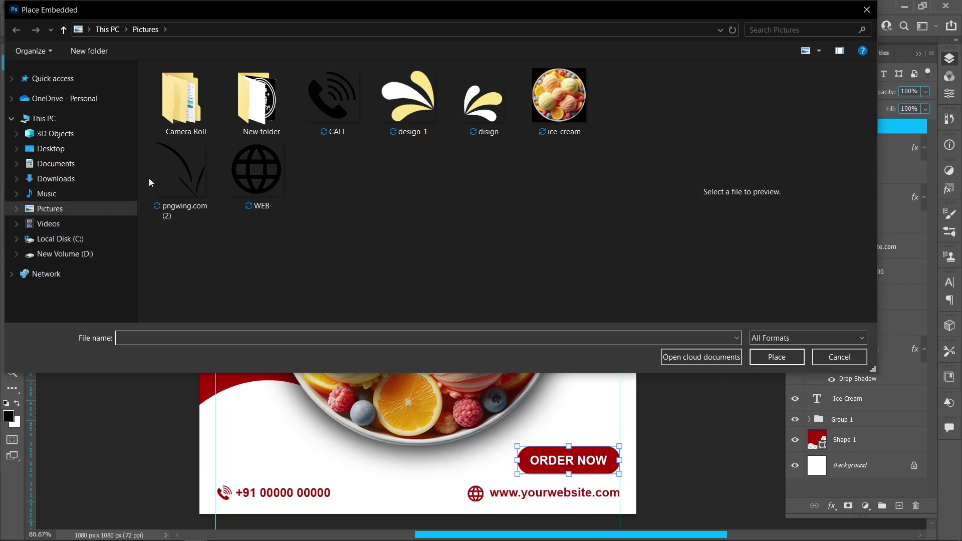
pyautogui.click(180, 175)
pyautogui.click(777, 357)
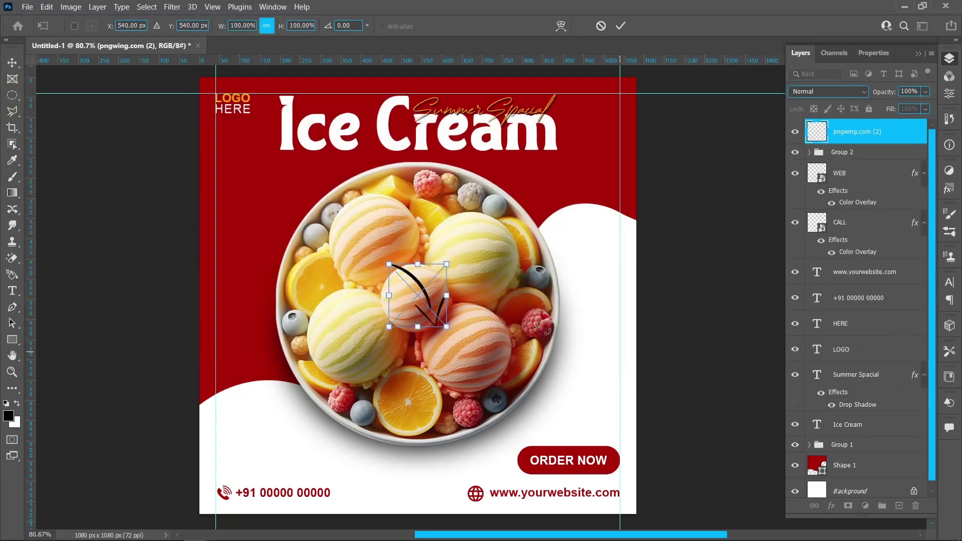
pyautogui.moveTo(415, 263); pyautogui.dragTo(478, 244)
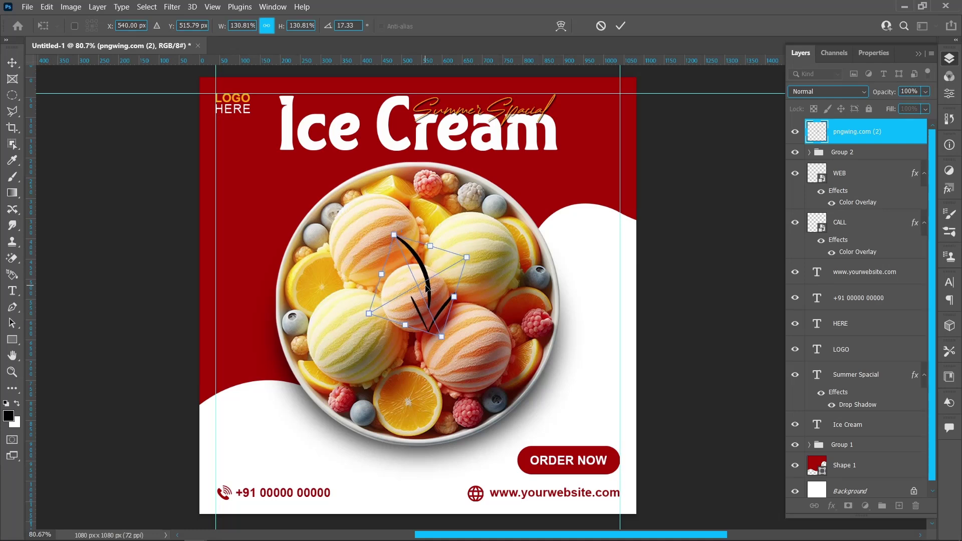
pyautogui.moveTo(426, 288); pyautogui.dragTo(589, 370)
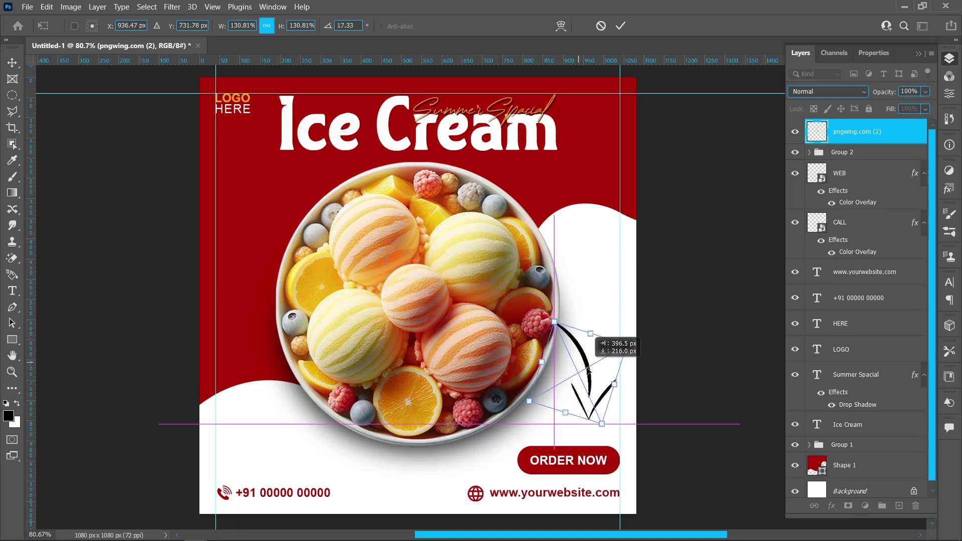
pyautogui.moveTo(555, 321); pyautogui.dragTo(565, 345)
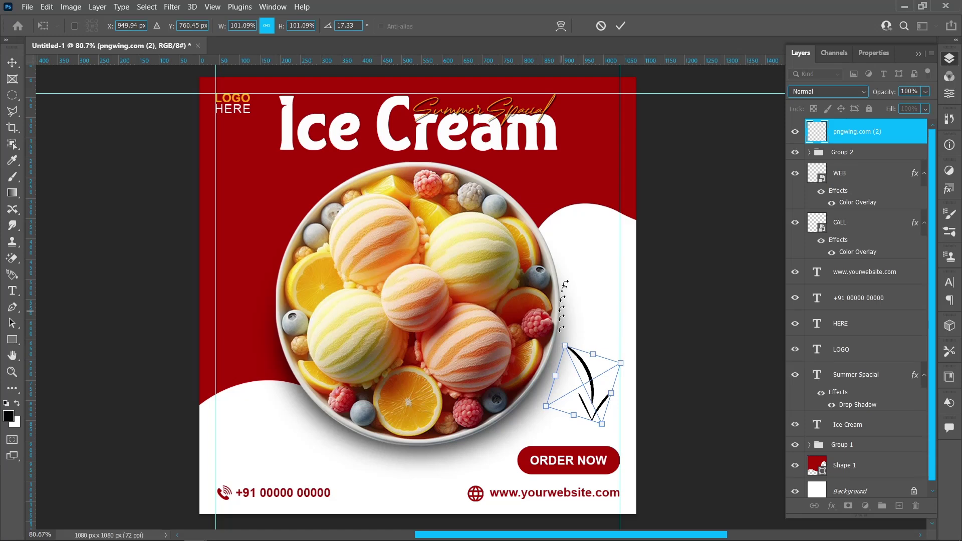
pyautogui.click(620, 25)
# Step: Apply a dark red Color Overlay to the arrow in Normal mode at 100% opacity
pyautogui.click(831, 506)
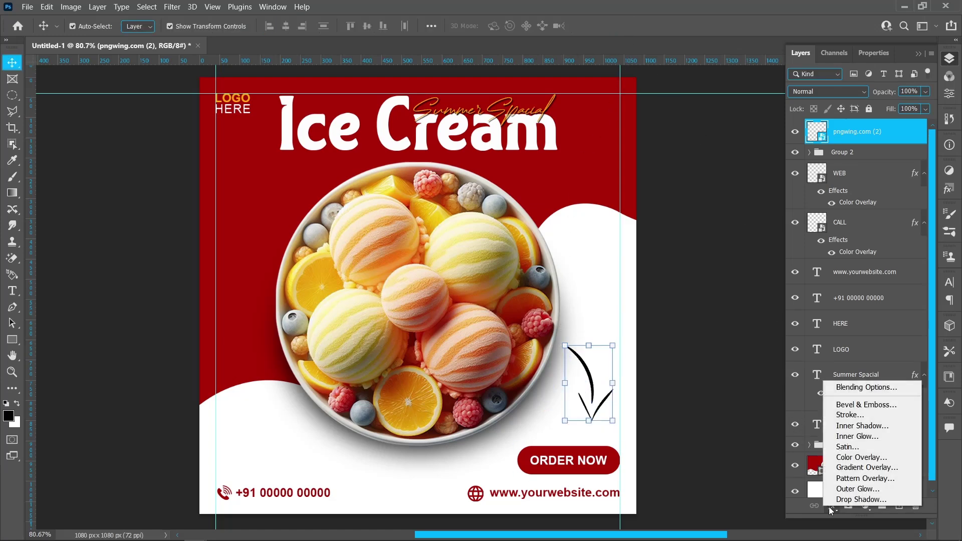
pyautogui.click(832, 456)
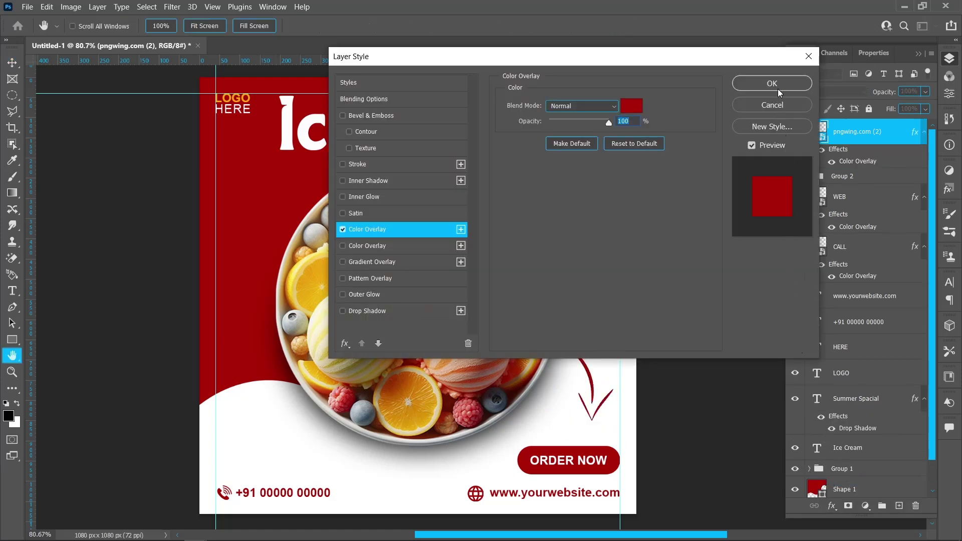
pyautogui.click(777, 89)
# Step: Place the design-1 accent embedded to the upper left of the bowl, centered at about X 155 px, Y 299 px
pyautogui.click(28, 7)
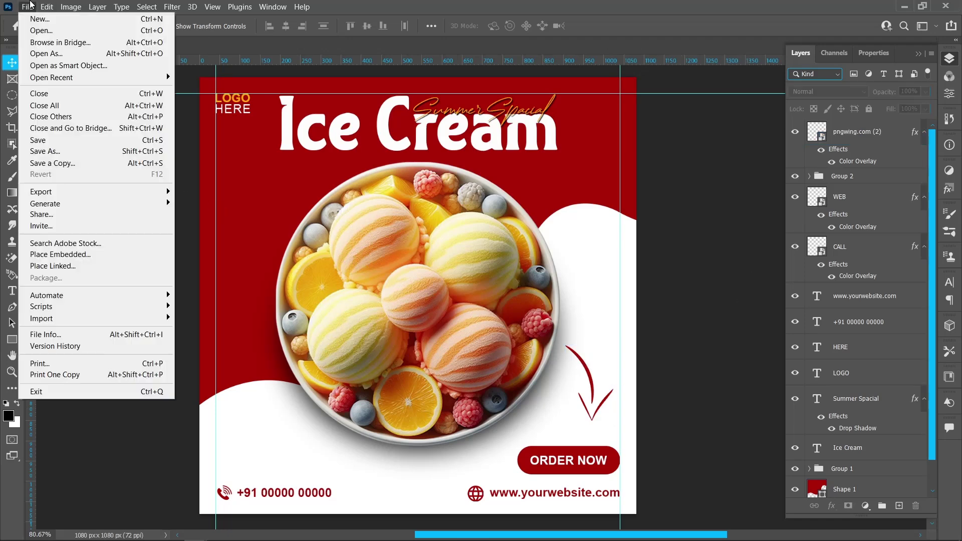
pyautogui.click(52, 254)
pyautogui.click(399, 97)
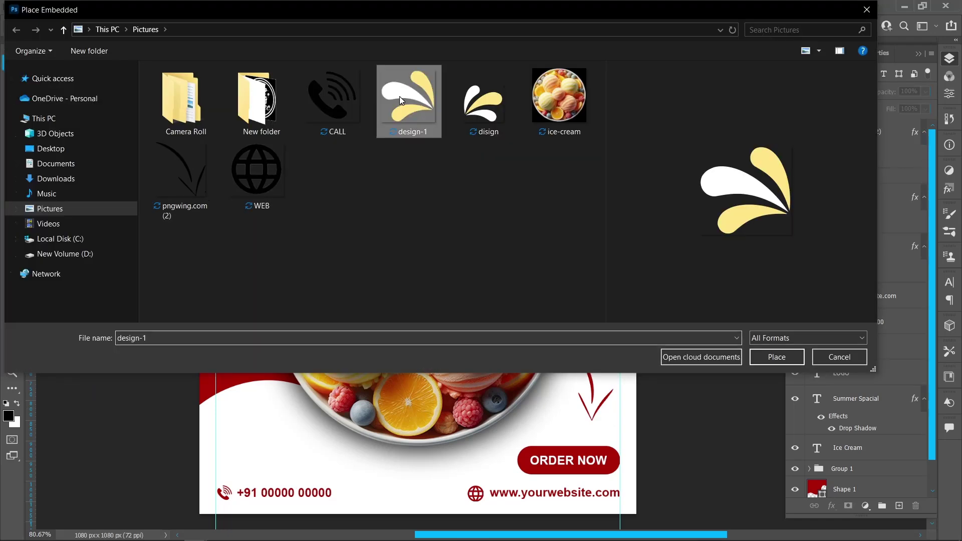
pyautogui.click(789, 352)
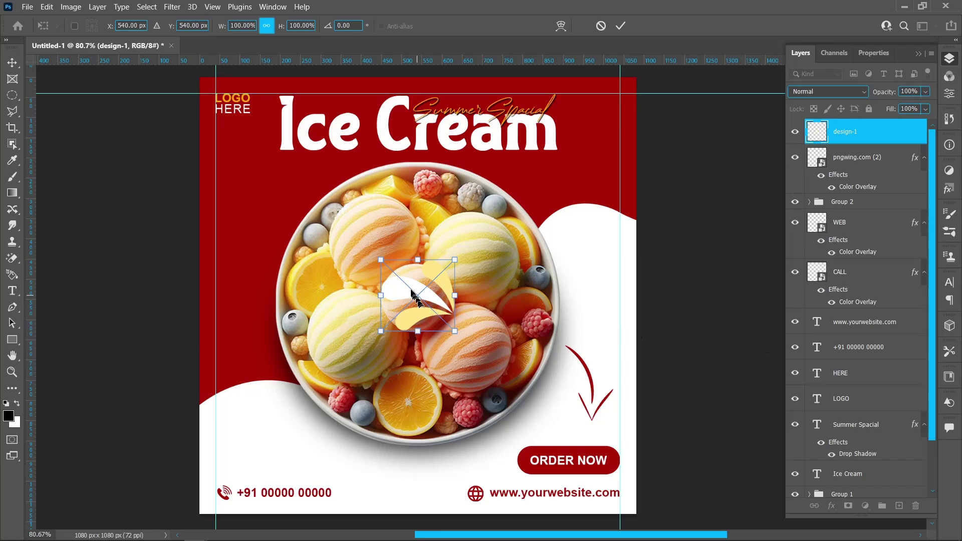
pyautogui.moveTo(412, 295); pyautogui.dragTo(256, 198)
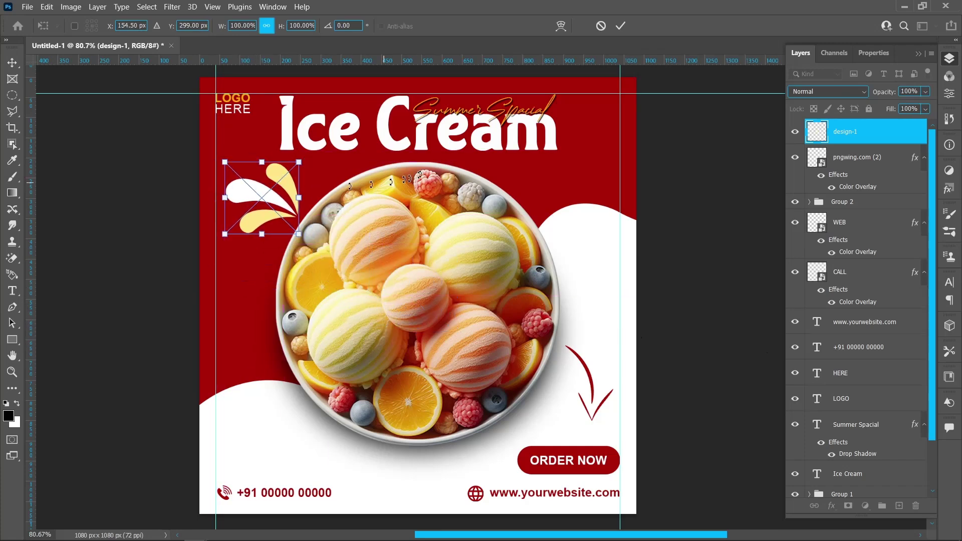
pyautogui.click(620, 31)
# Step: Rasterize the design-1 layer and duplicate it
pyautogui.rightClick(870, 129)
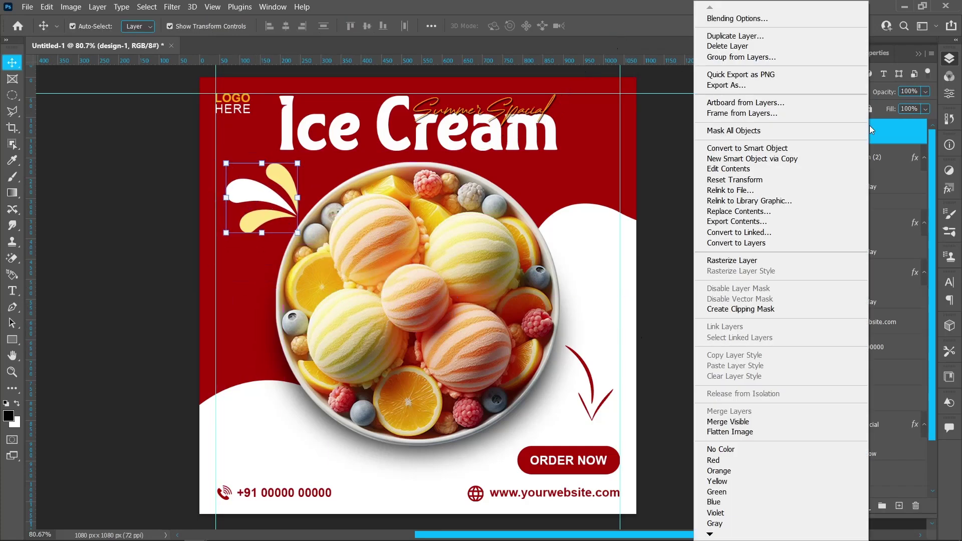
pyautogui.click(801, 261)
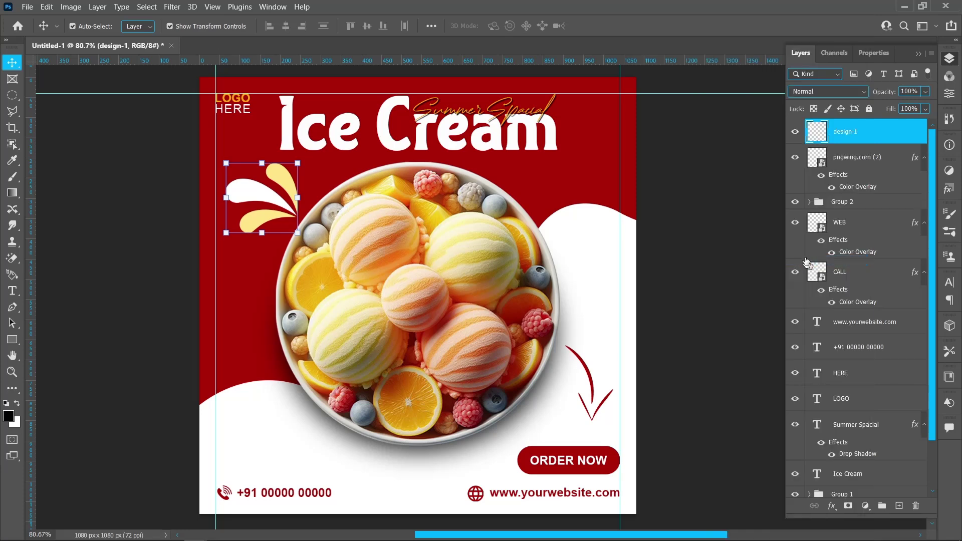
pyautogui.moveTo(895, 130); pyautogui.dragTo(899, 506)
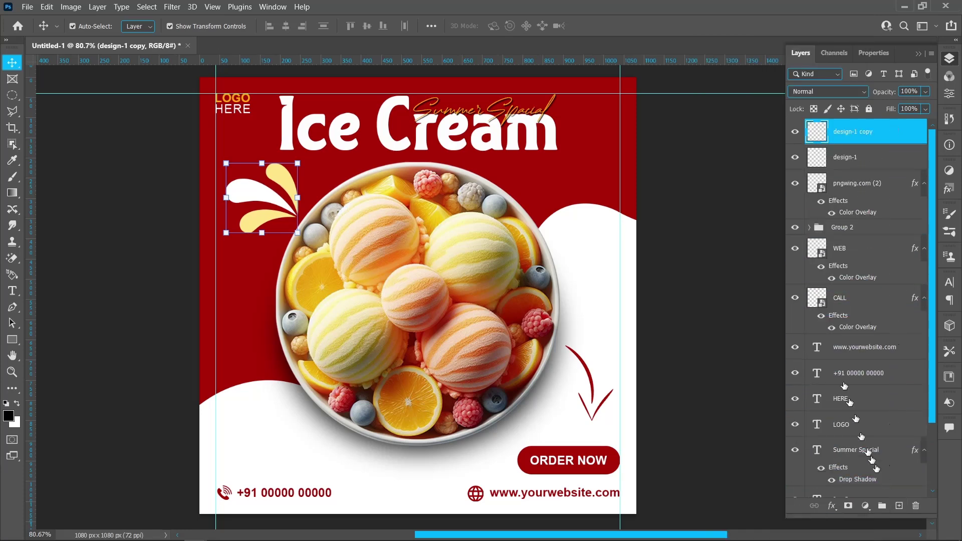
# Step: Hide the original design-1 layer and remove the two yellow petals from its copy with the Magic Eraser
pyautogui.click(794, 160)
pyautogui.click(20, 259)
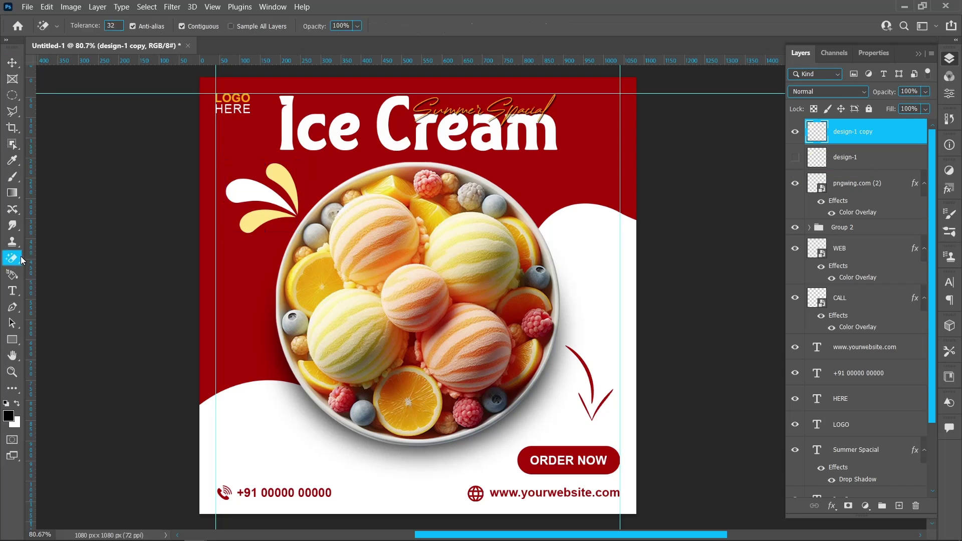
pyautogui.click(258, 228)
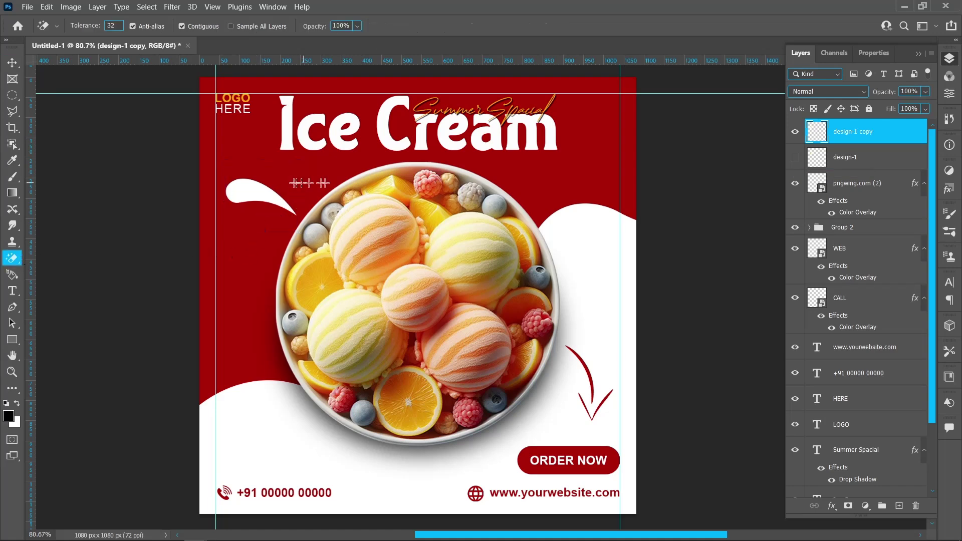
# Step: Remove the white petal from the original design-1 layer with the Magic Eraser, keeping both petal layers visible
pyautogui.click(795, 158)
pyautogui.click(797, 136)
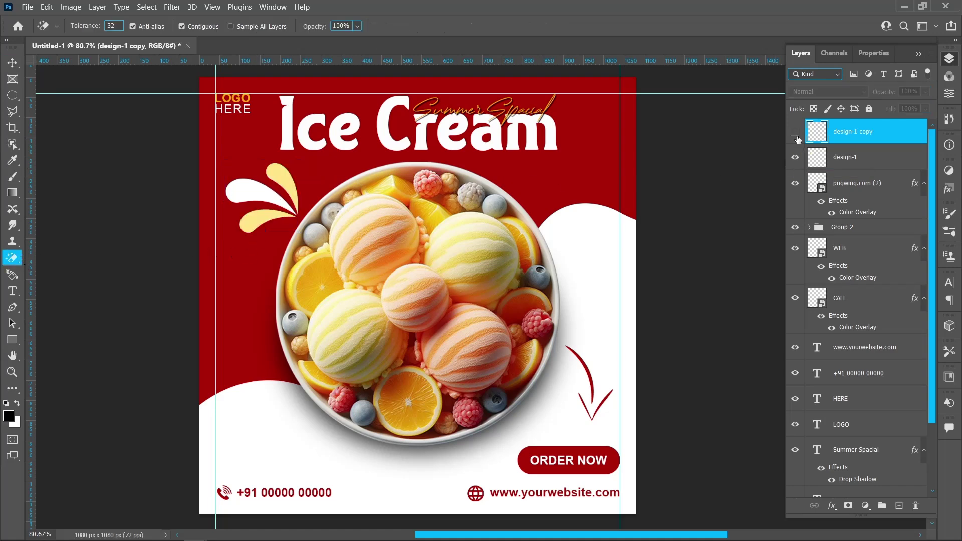
pyautogui.click(863, 159)
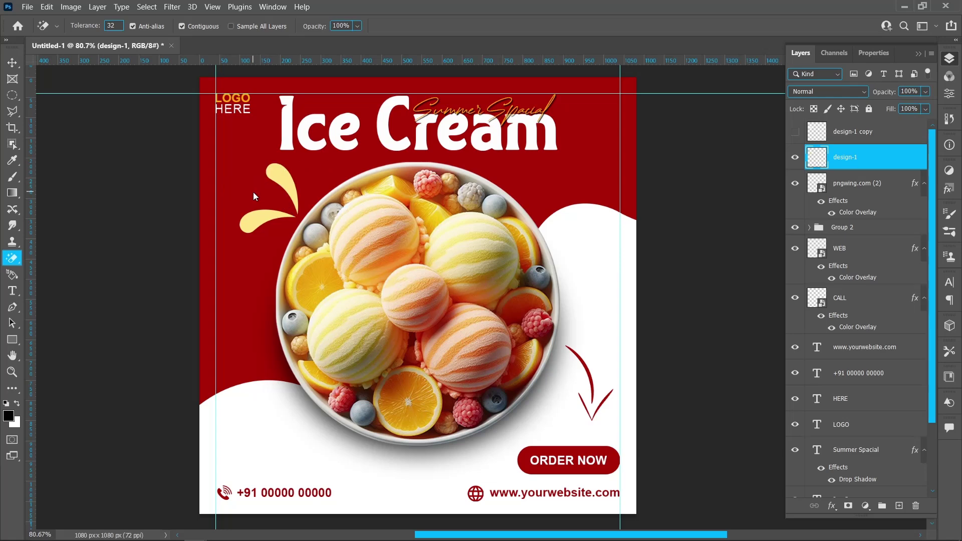
pyautogui.click(12, 63)
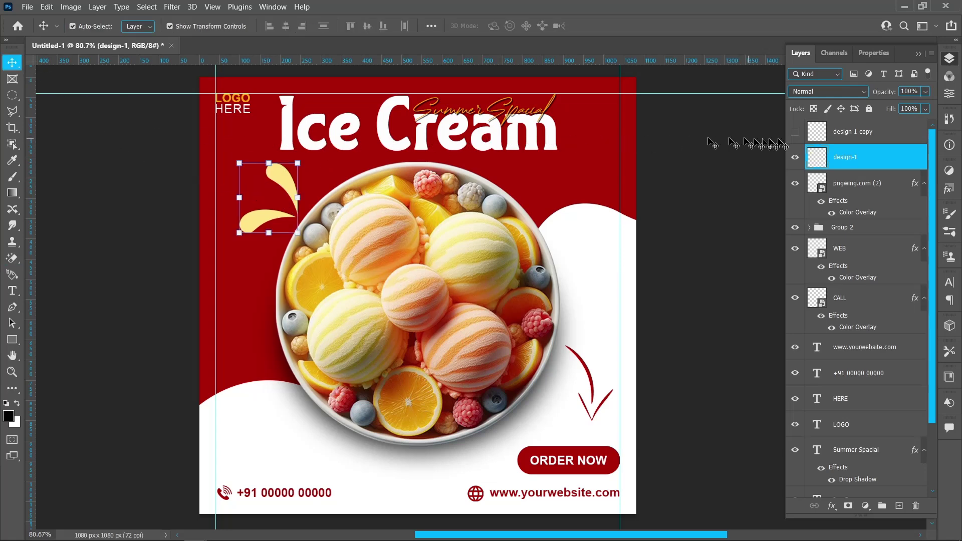
pyautogui.click(796, 133)
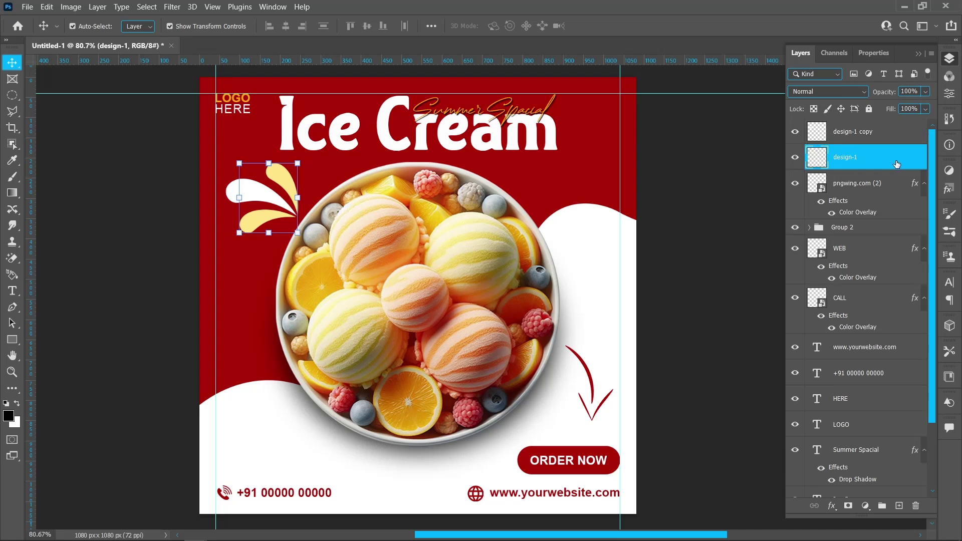
# Step: Apply a Color Overlay to the design-1 petals using the orange ffa505 sampled from the LOGO text
pyautogui.click(833, 506)
pyautogui.click(840, 457)
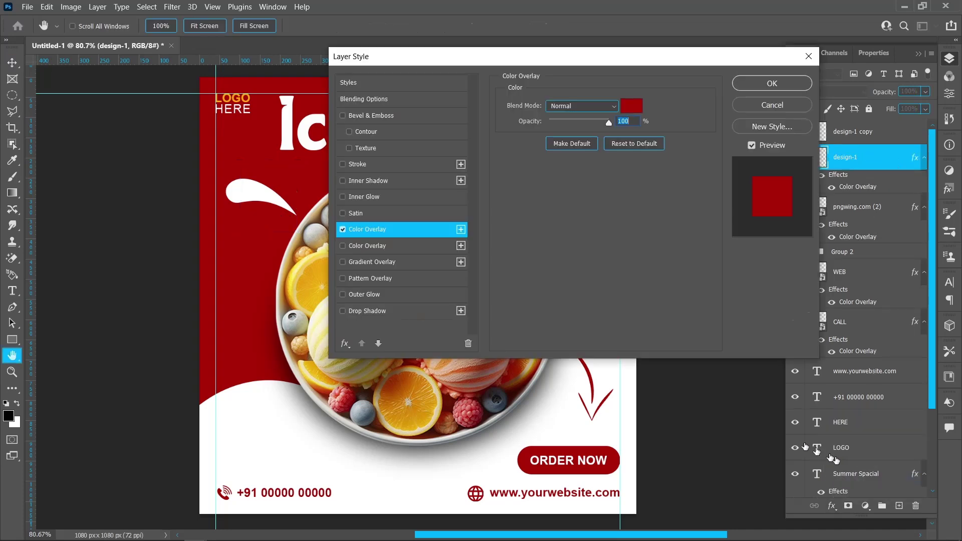
pyautogui.click(636, 106)
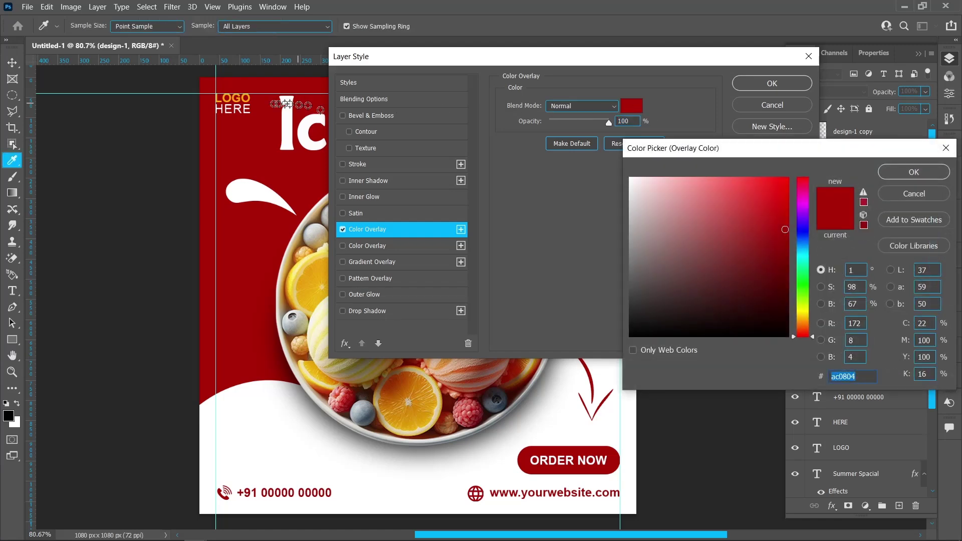
pyautogui.click(250, 96)
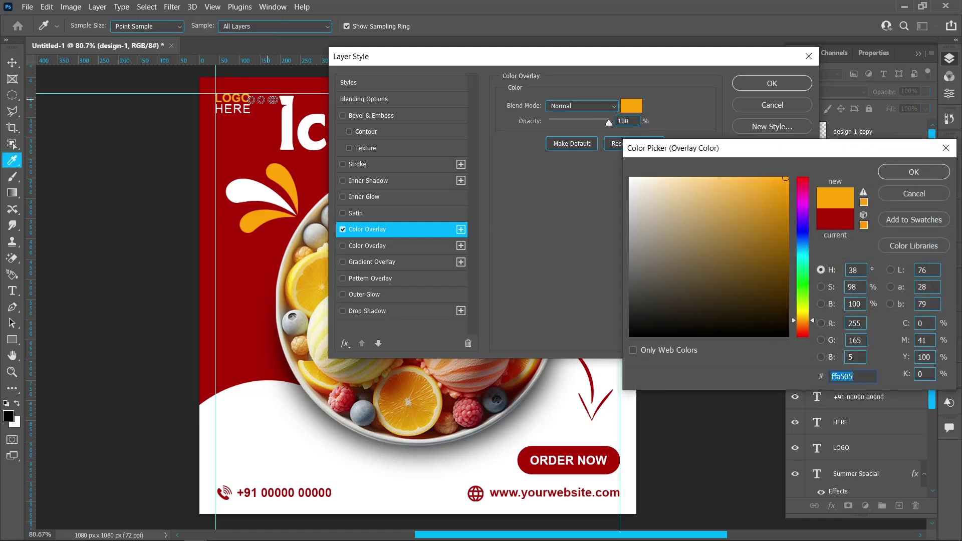
pyautogui.click(915, 172)
pyautogui.click(797, 82)
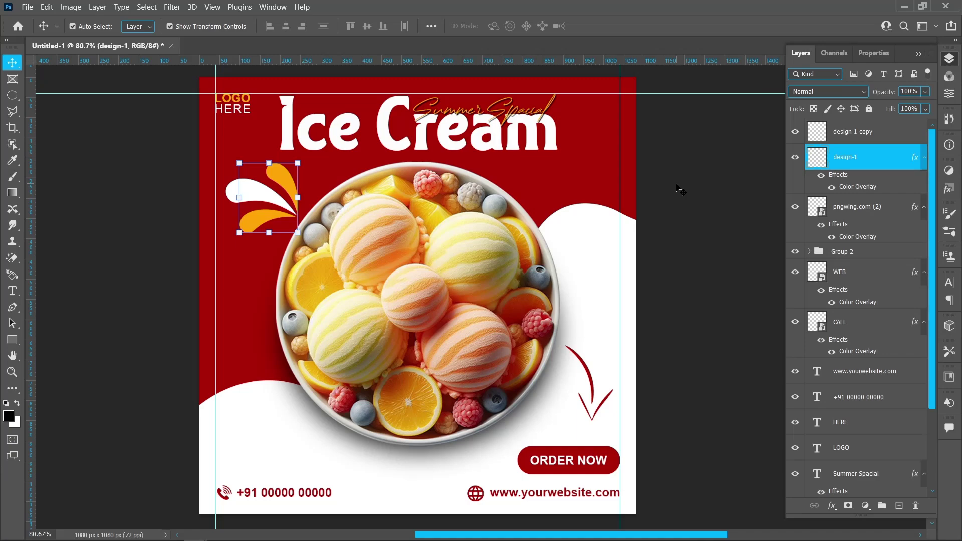
# Step: Place the disign accent embedded to the upper right of the bowl, centered at about X 842 px, Y 288 px
pyautogui.click(27, 7)
pyautogui.click(70, 256)
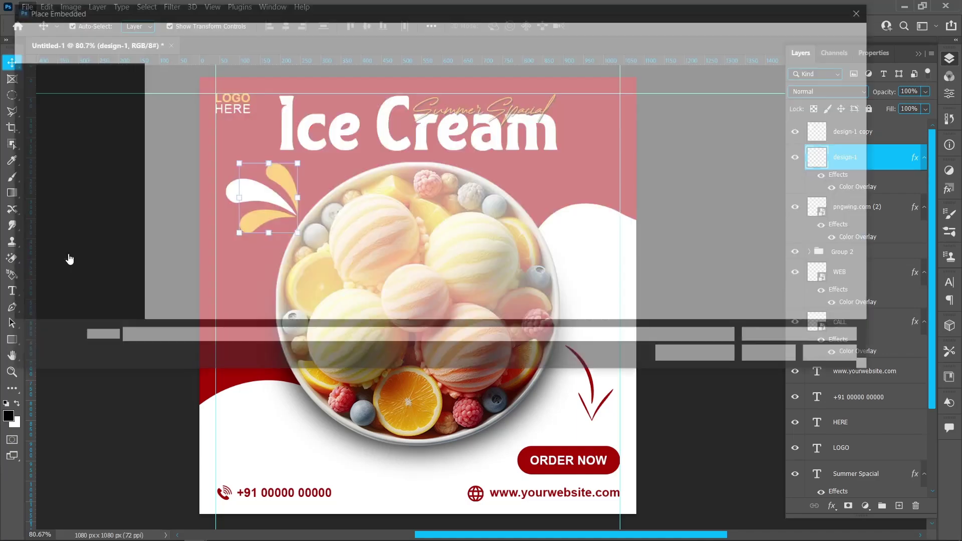
pyautogui.click(482, 101)
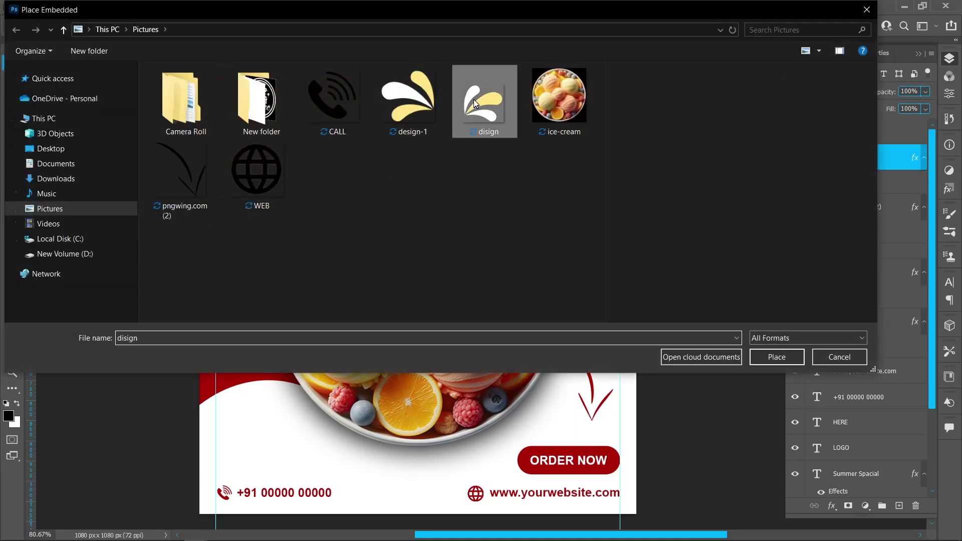
pyautogui.click(792, 350)
pyautogui.moveTo(423, 295); pyautogui.dragTo(545, 194)
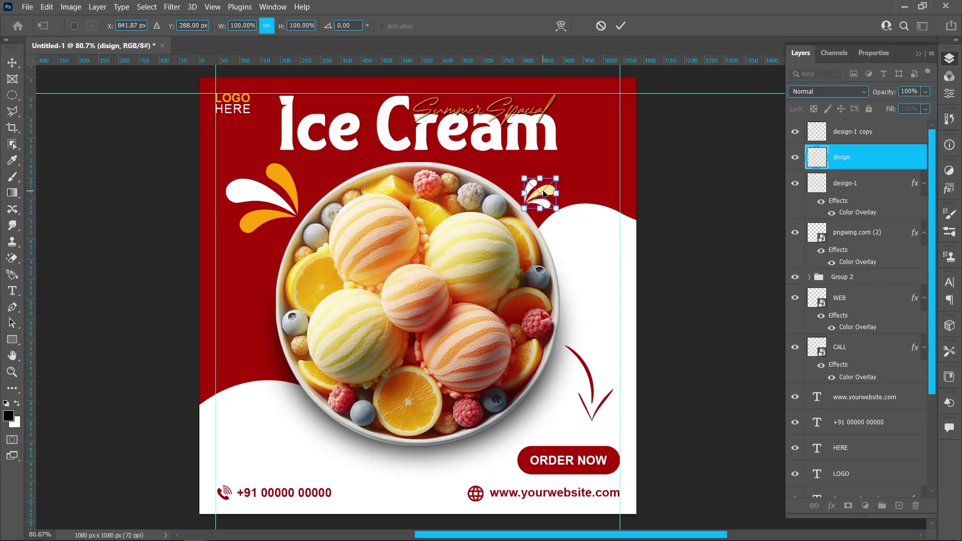
pyautogui.click(620, 26)
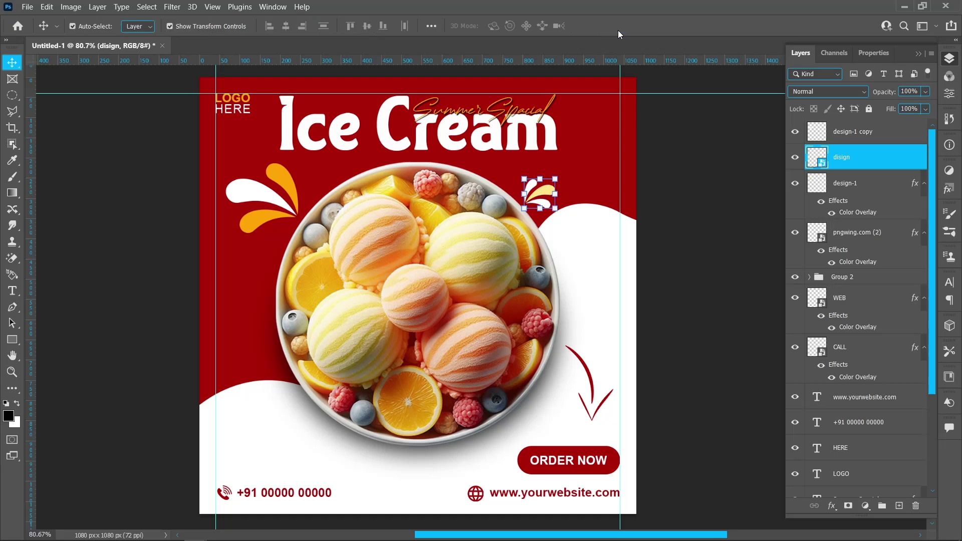
# Step: Duplicate the disign layer, rasterize both the original and the copy, and hide the original
pyautogui.moveTo(812, 158); pyautogui.dragTo(900, 506)
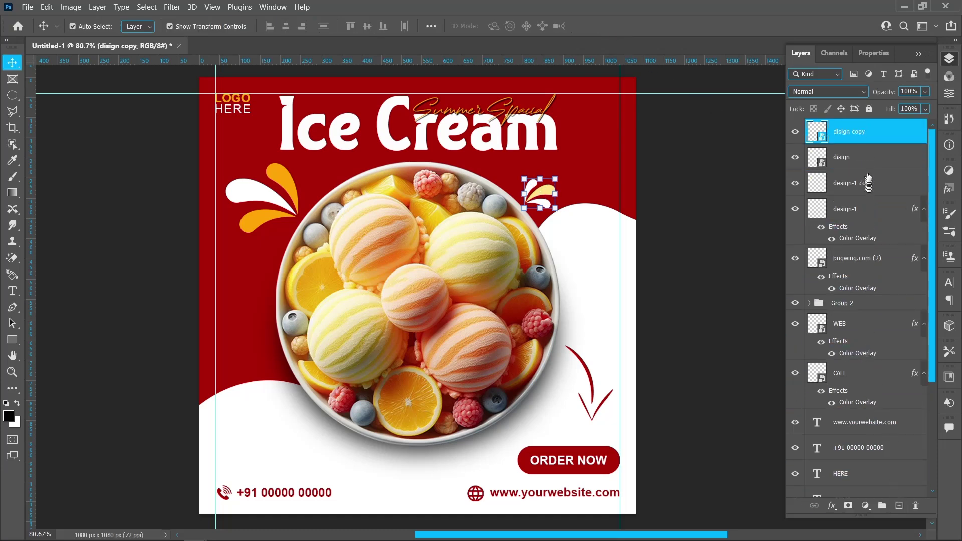
pyautogui.rightClick(868, 160)
pyautogui.click(852, 260)
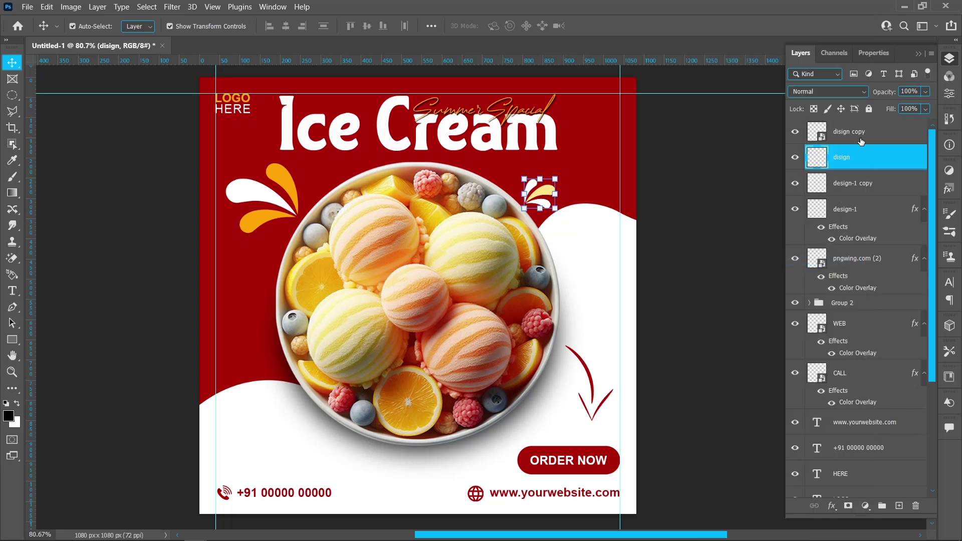
pyautogui.rightClick(859, 139)
pyautogui.click(827, 261)
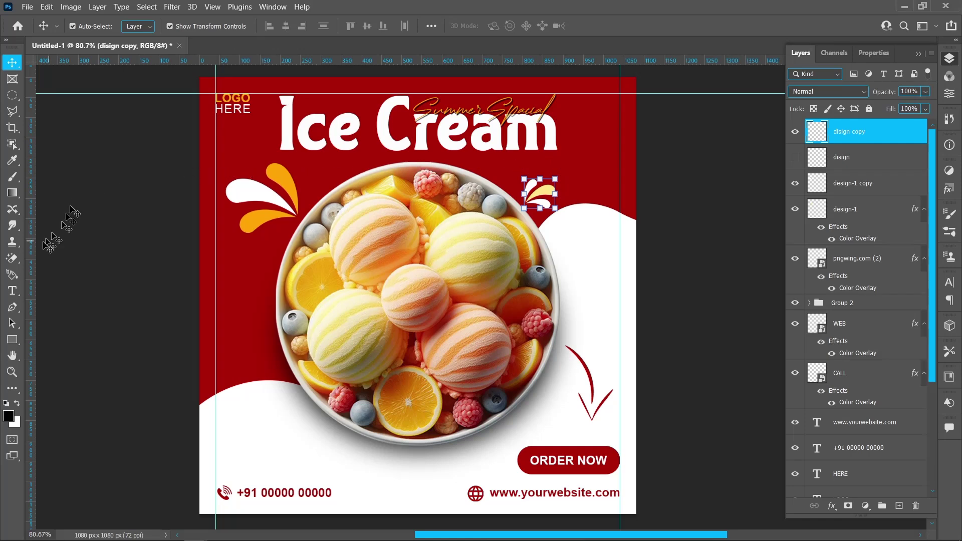
# Step: With the Magic Eraser, remove the yellow petal from the disign copy and the white petals from the original disign layer
pyautogui.click(12, 258)
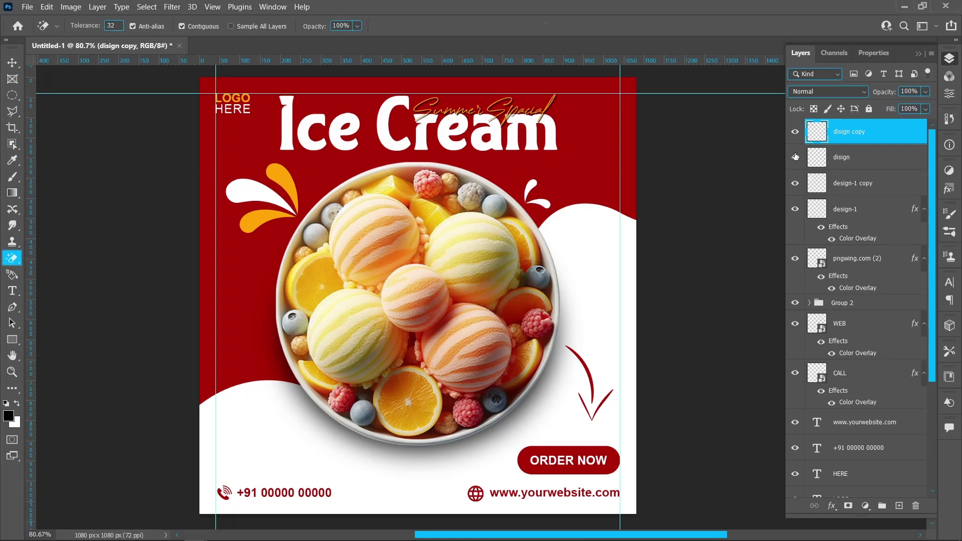
pyautogui.click(795, 132)
pyautogui.hotkey('alt', '[')
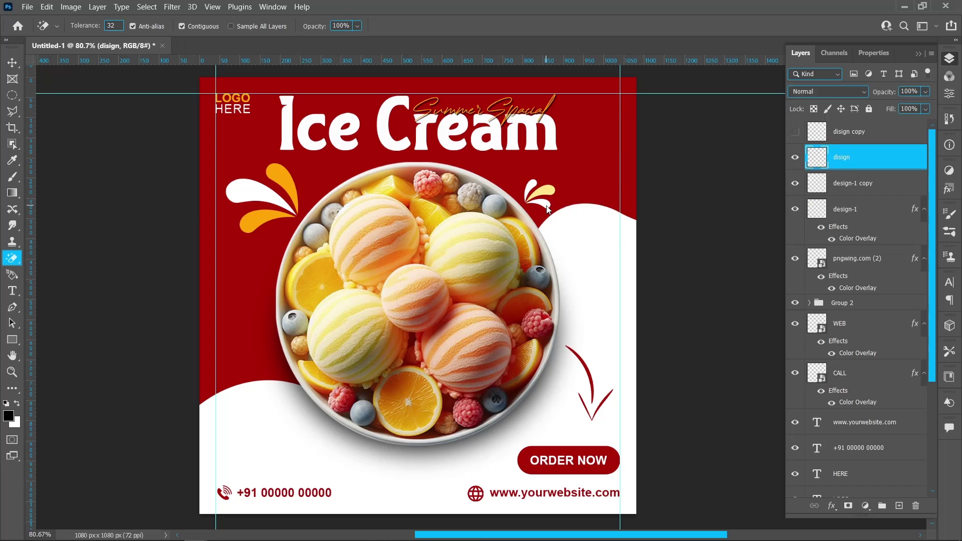
pyautogui.click(795, 132)
# Step: Apply the same orange Color Overlay to the disign petal and deselect the layer
pyautogui.click(832, 506)
pyautogui.click(840, 453)
pyautogui.click(754, 86)
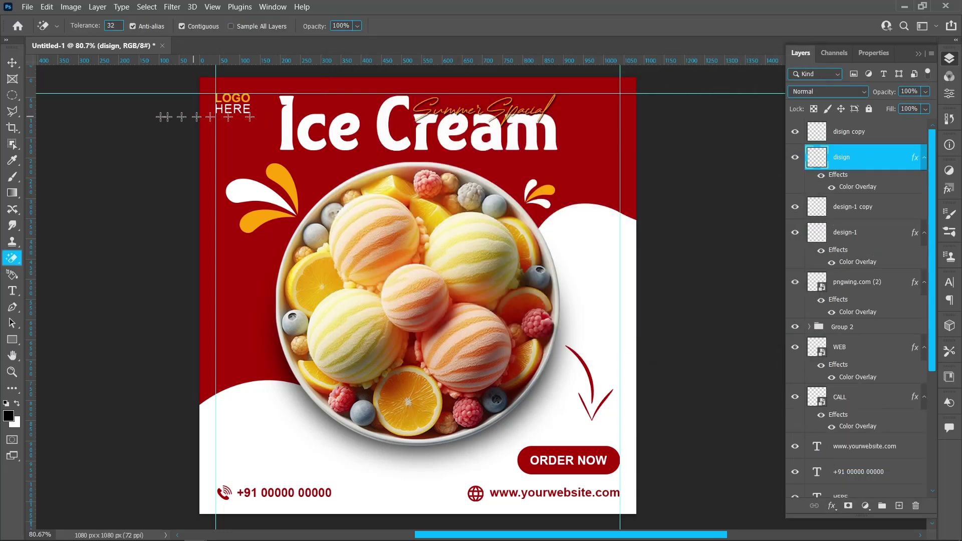
pyautogui.click(13, 63)
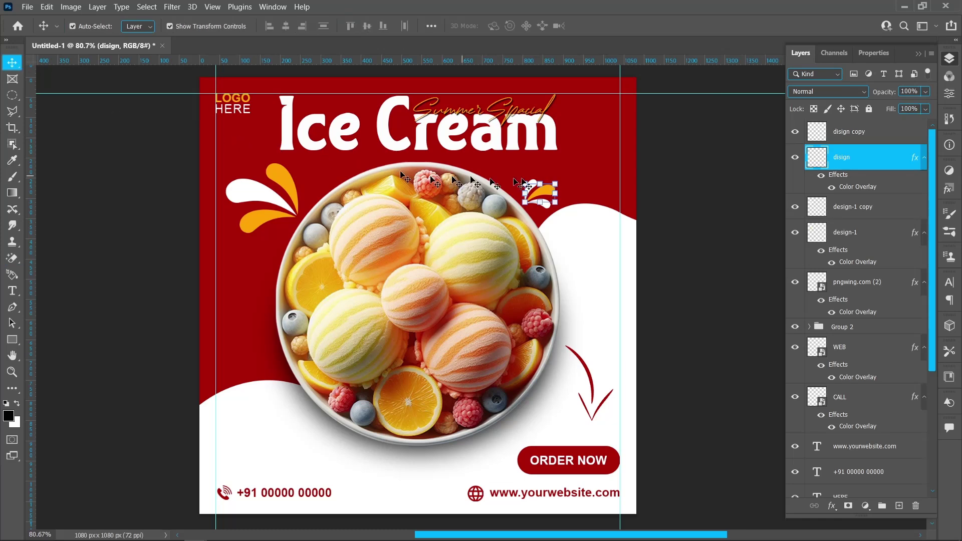
pyautogui.click(687, 191)
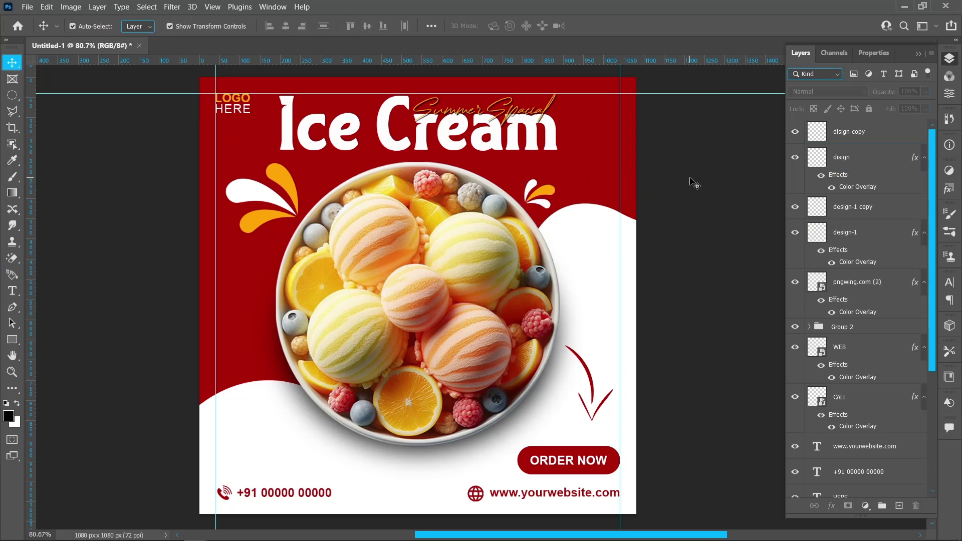
# Step: Add a new layer on top of the stack and set the Brush tool size to 30 px
pyautogui.rightClick(12, 182)
pyautogui.click(60, 174)
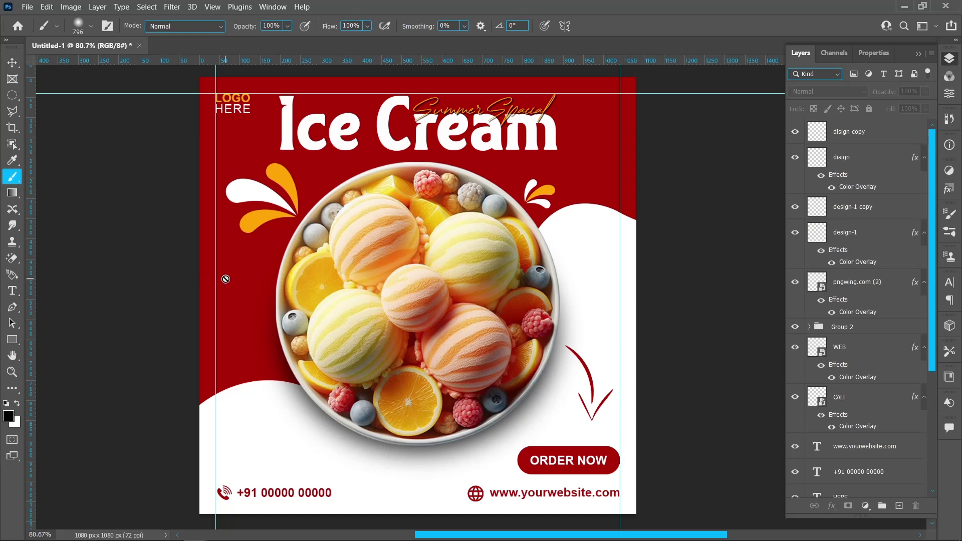
pyautogui.click(899, 506)
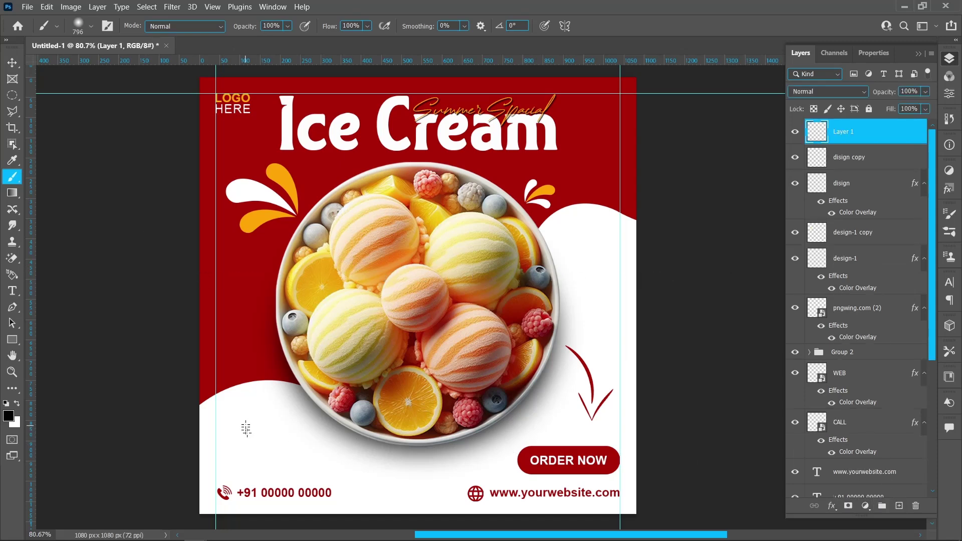
pyautogui.rightClick(244, 313)
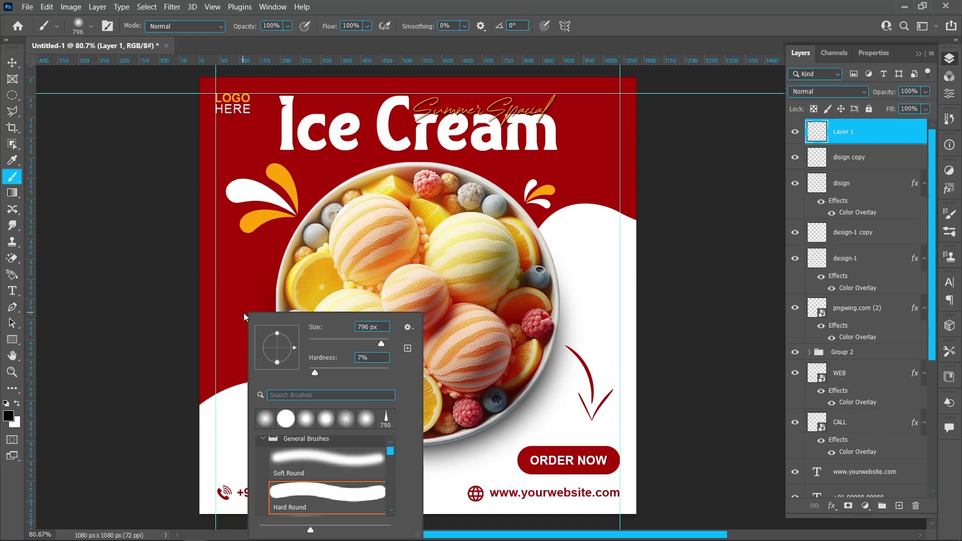
pyautogui.moveTo(320, 339); pyautogui.dragTo(315, 341)
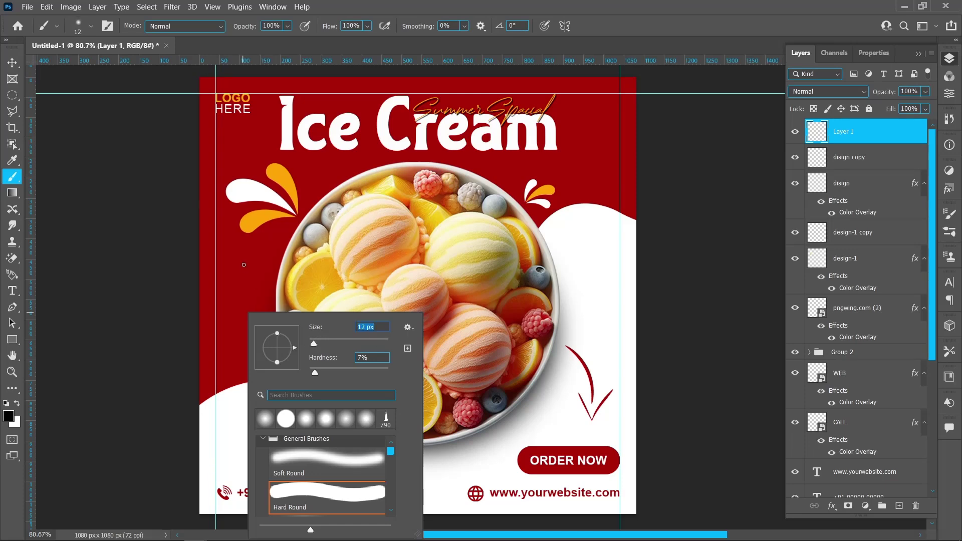
pyautogui.scroll(5, 382, 329)
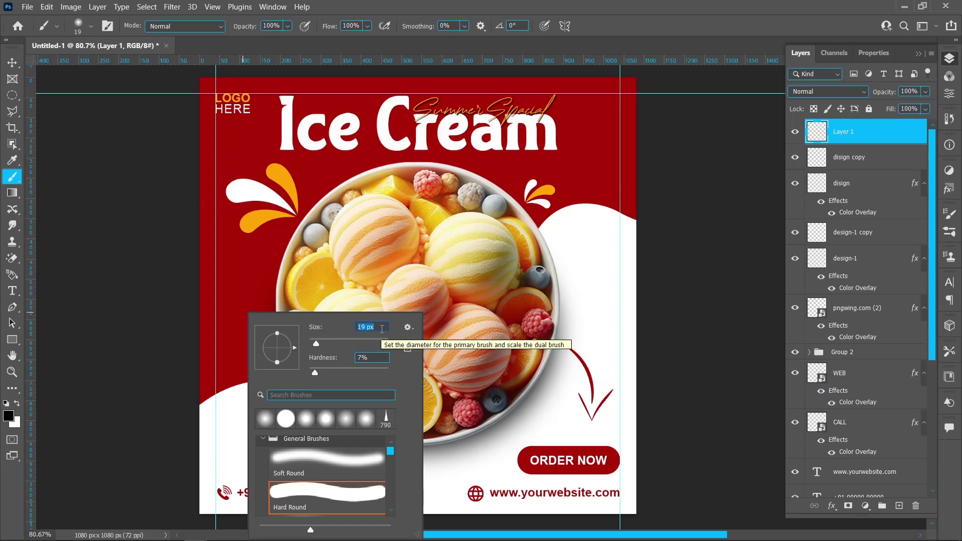
pyautogui.scroll(11, 371, 331)
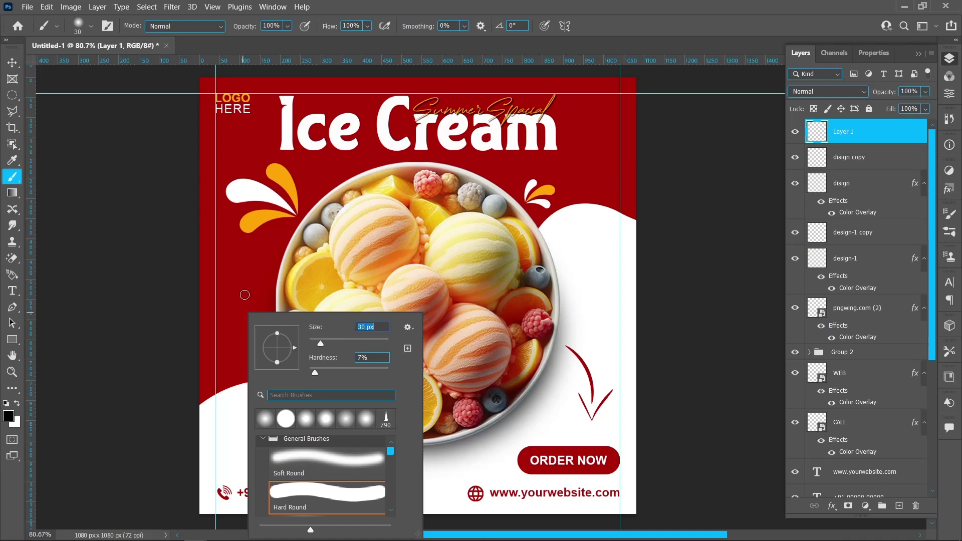
pyautogui.press('Return')
# Step: Sample the orange ffa505 from the splash petal beside the bowl as the foreground color
pyautogui.click(8, 416)
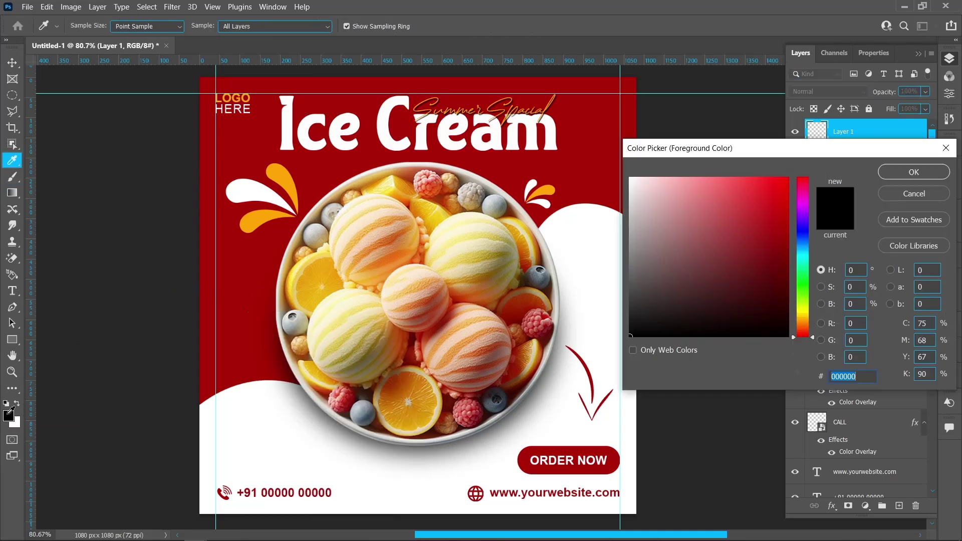
pyautogui.click(259, 217)
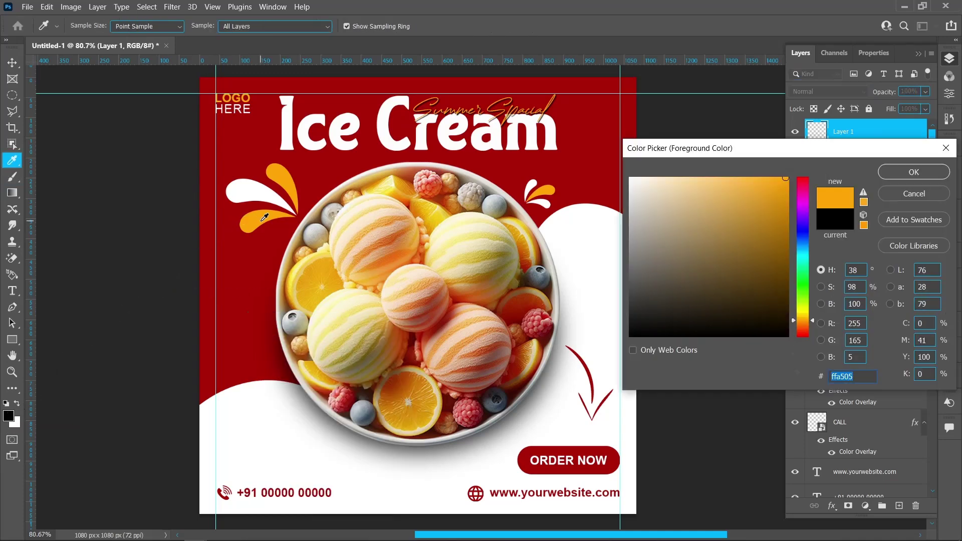
pyautogui.click(914, 172)
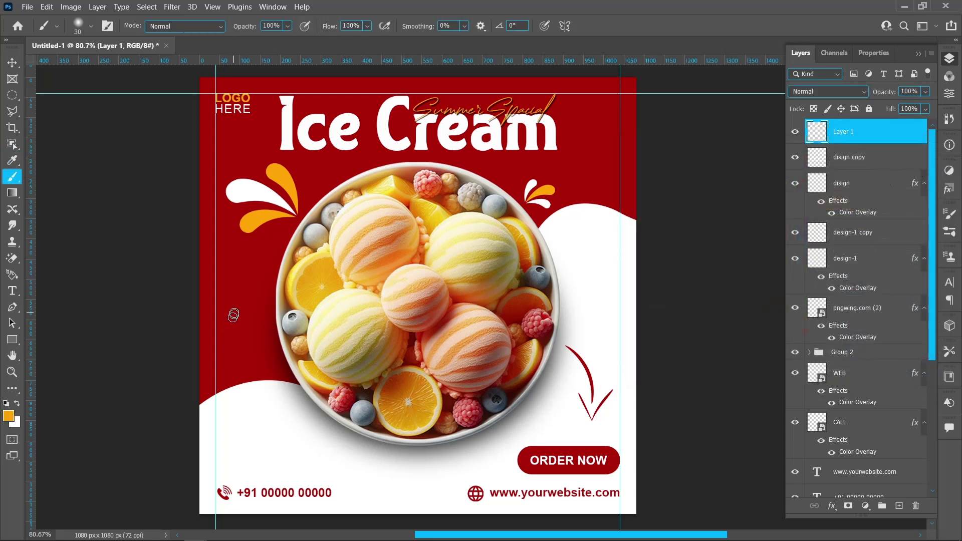
# Step: Set the brush hardness to 100% and paint one orange dot on the red area left of the bowl
pyautogui.rightClick(233, 316)
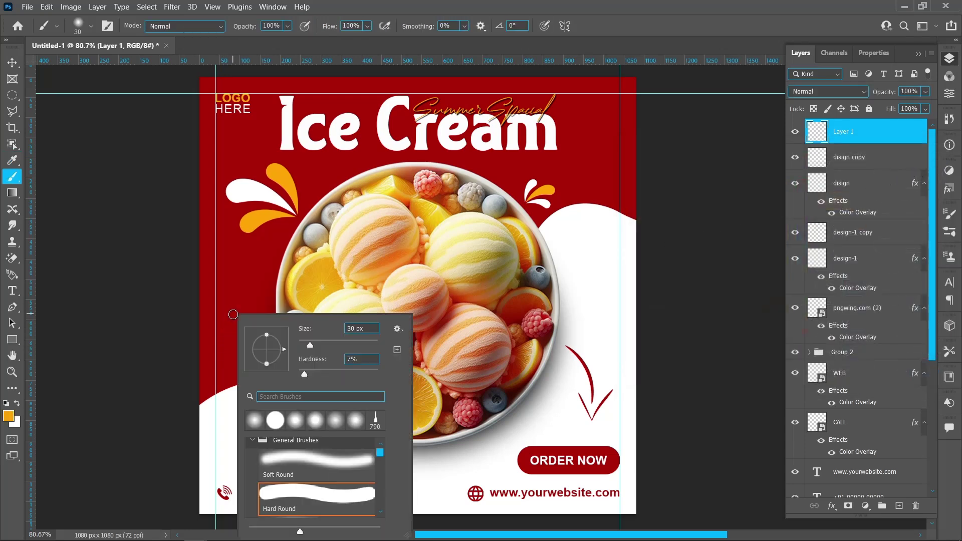
pyautogui.moveTo(302, 375); pyautogui.dragTo(379, 374)
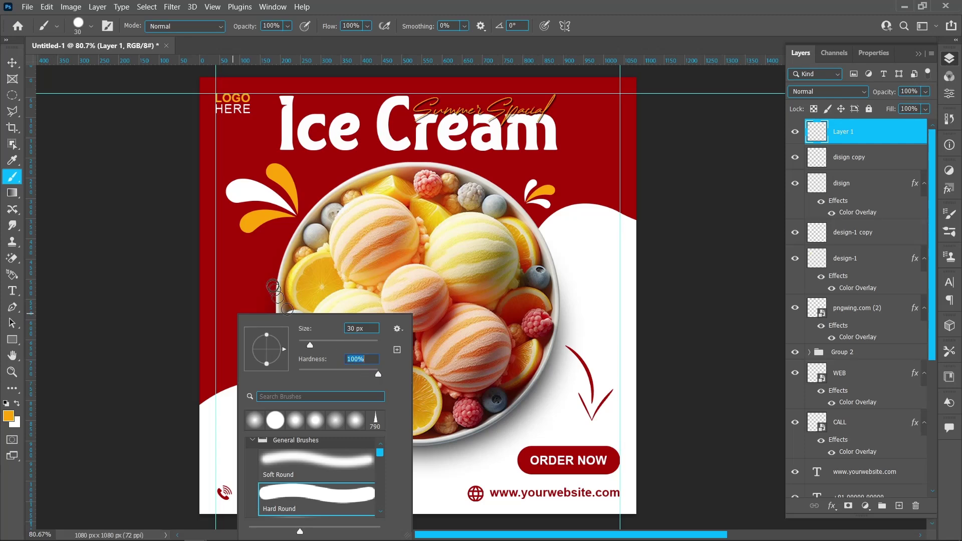
pyautogui.press('Return')
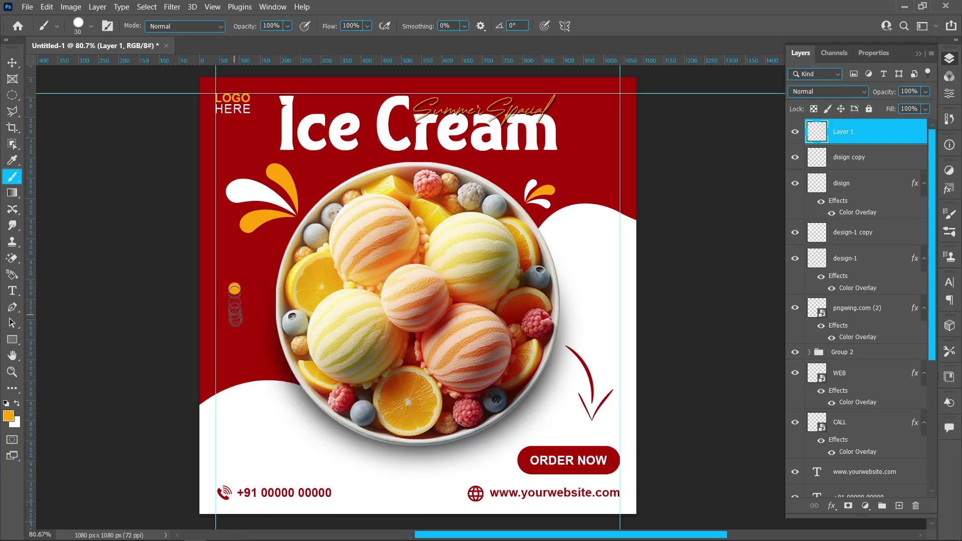
# Step: Scale the orange dot to 64.35% and place a duplicate of it directly below
pyautogui.press('v')
pyautogui.click(233, 288)
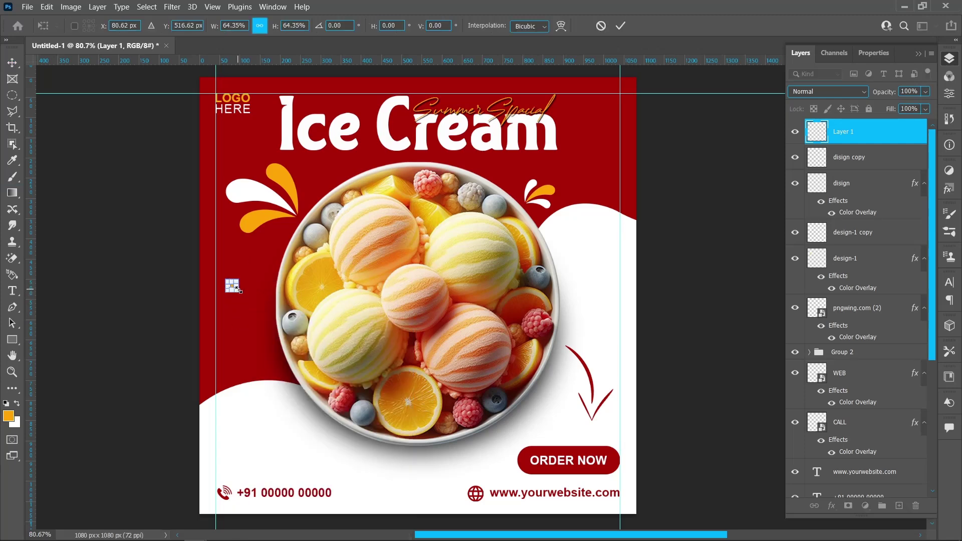
pyautogui.moveTo(234, 288); pyautogui.dragTo(231, 297)
# Step: Duplicate the two dots diagonally down to the right and put each vertical pair in its own group
pyautogui.keyDown('shift'); pyautogui.click(233, 288); pyautogui.keyUp('shift')
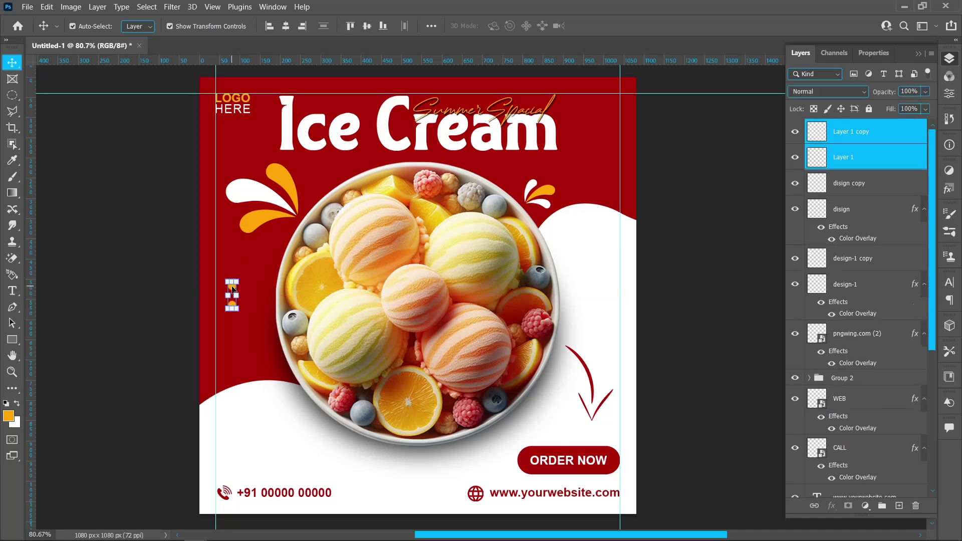
pyautogui.hotkey('ctrl', 't')
pyautogui.click(620, 29)
pyautogui.moveTo(234, 305)
pyautogui.mouseDown()
pyautogui.moveTo(236, 293)
pyautogui.moveTo(250, 299)
pyautogui.mouseUp()
pyautogui.hotkey('ctrl', 'g')
pyautogui.click(877, 157)
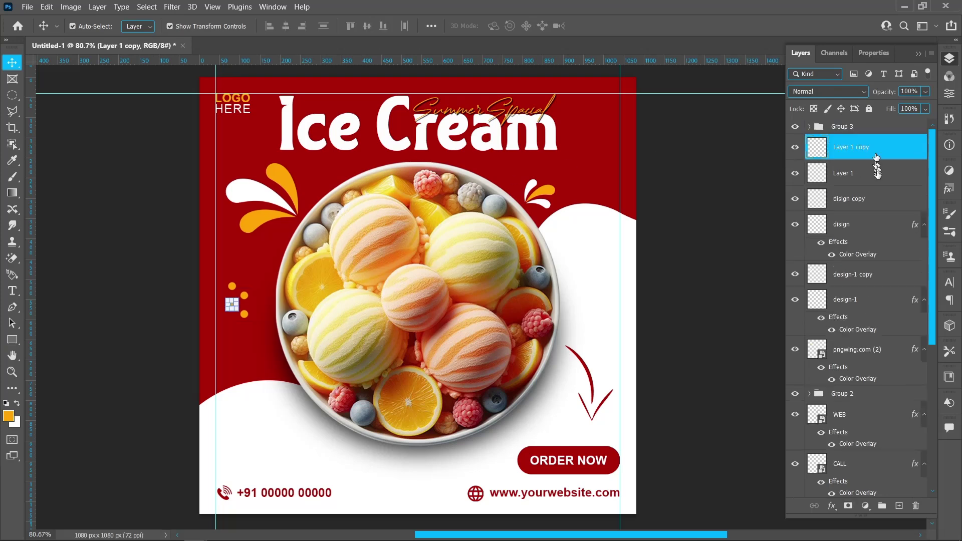
pyautogui.keyDown('shift'); pyautogui.click(877, 173); pyautogui.keyUp('shift')
pyautogui.hotkey('ctrl', 'g')
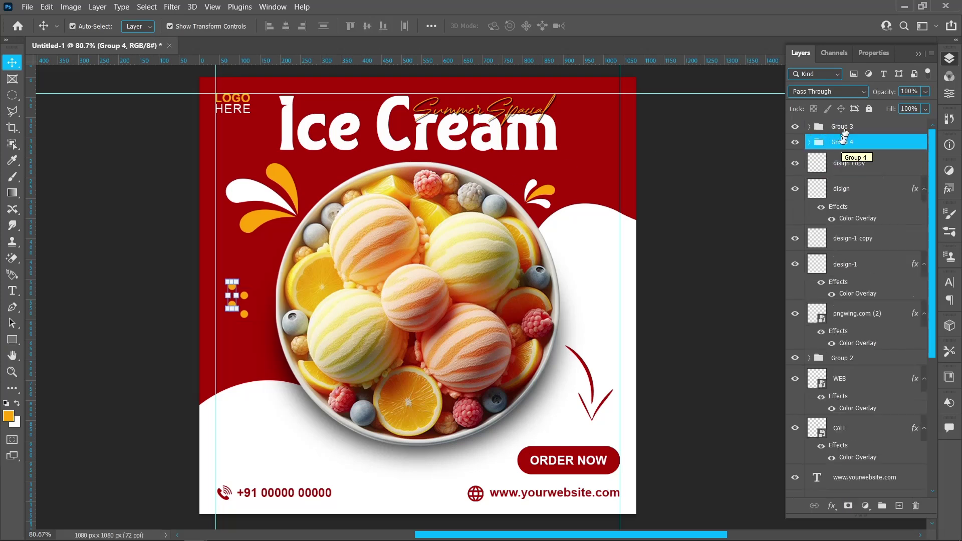
# Step: Apply a white Color Overlay to Group 3, the right-hand pair of dots
pyautogui.click(891, 128)
pyautogui.click(831, 506)
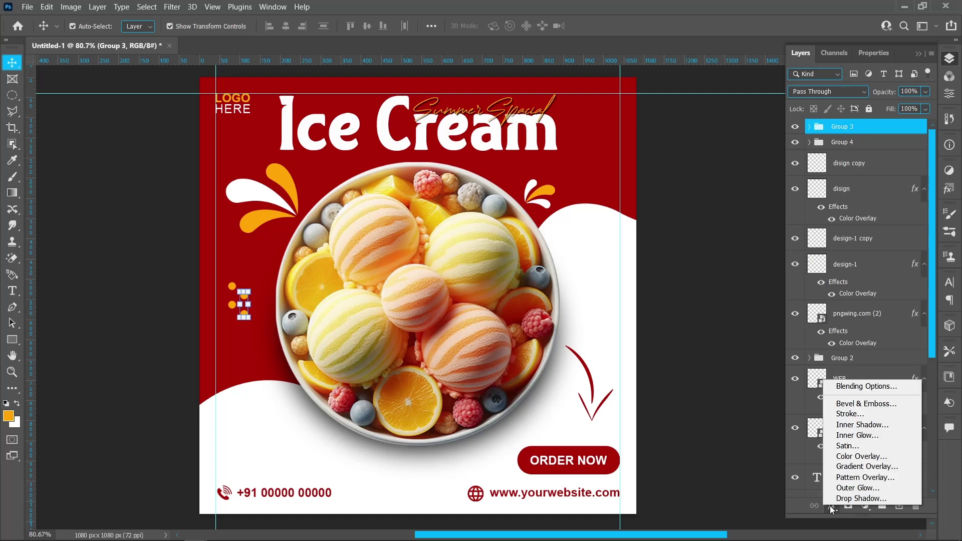
pyautogui.click(836, 454)
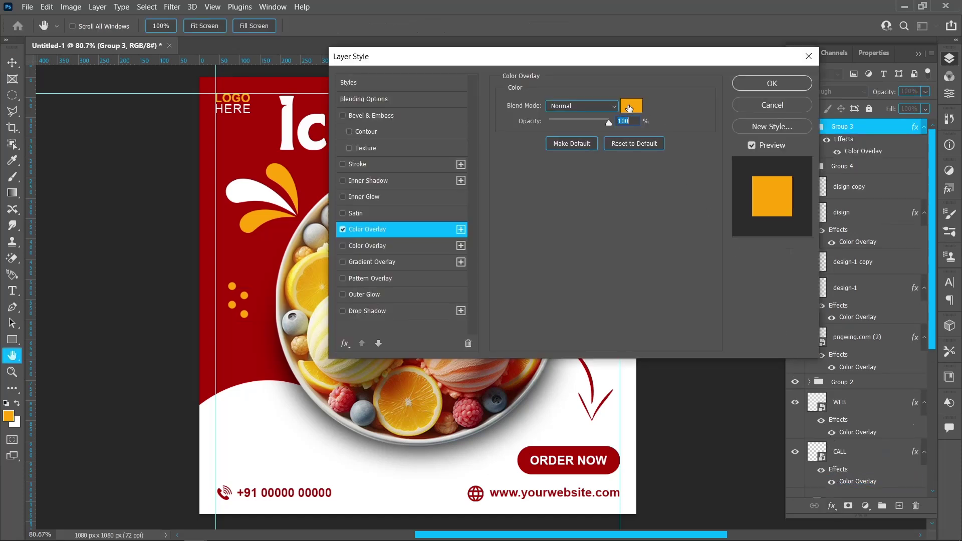
pyautogui.click(630, 107)
pyautogui.click(630, 180)
pyautogui.click(911, 170)
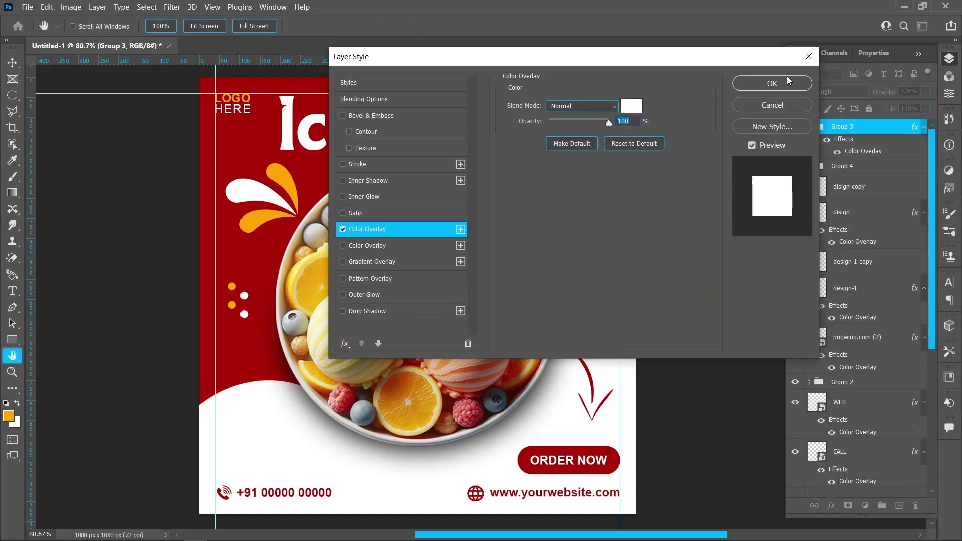
pyautogui.click(788, 80)
# Step: Group the white and orange dot pairs together, scale the combined group down slightly, and collapse it
pyautogui.keyDown('shift'); pyautogui.click(882, 167); pyautogui.keyUp('shift')
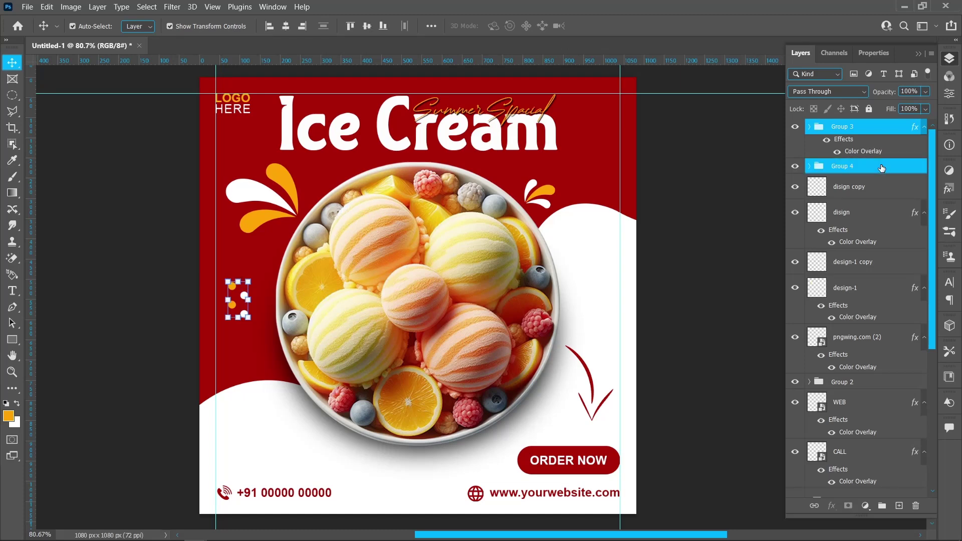
pyautogui.hotkey('ctrl', 'g')
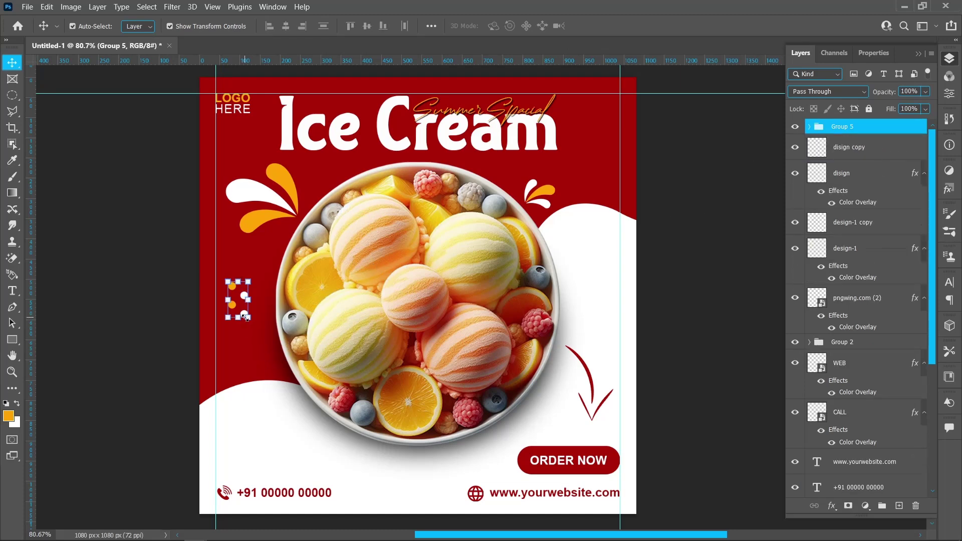
pyautogui.moveTo(244, 317); pyautogui.dragTo(240, 298)
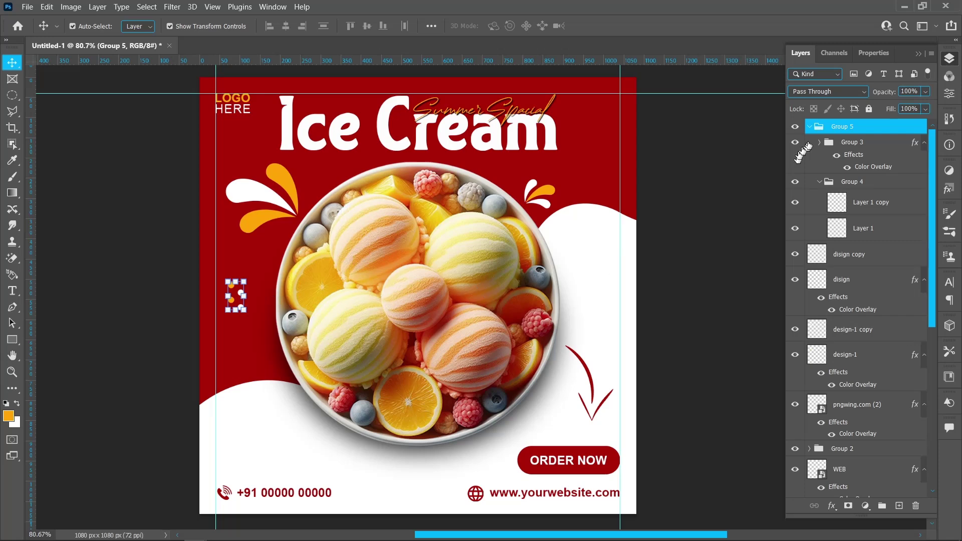
pyautogui.click(809, 126)
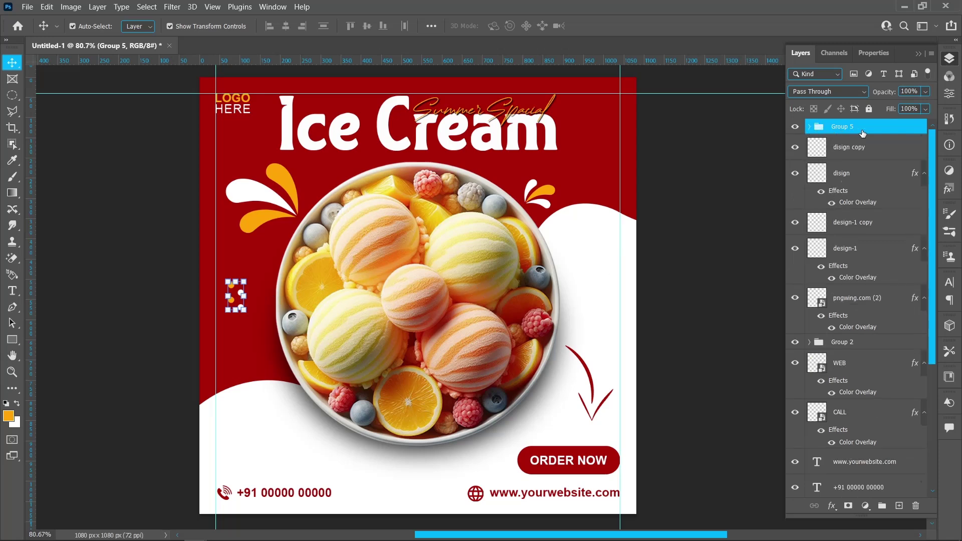
# Step: Duplicate Group 5 and move the copy onto the white area right of the bowl, centered at about X 1000 px, Y 420 px
pyautogui.hotkey('ctrl', 'j')
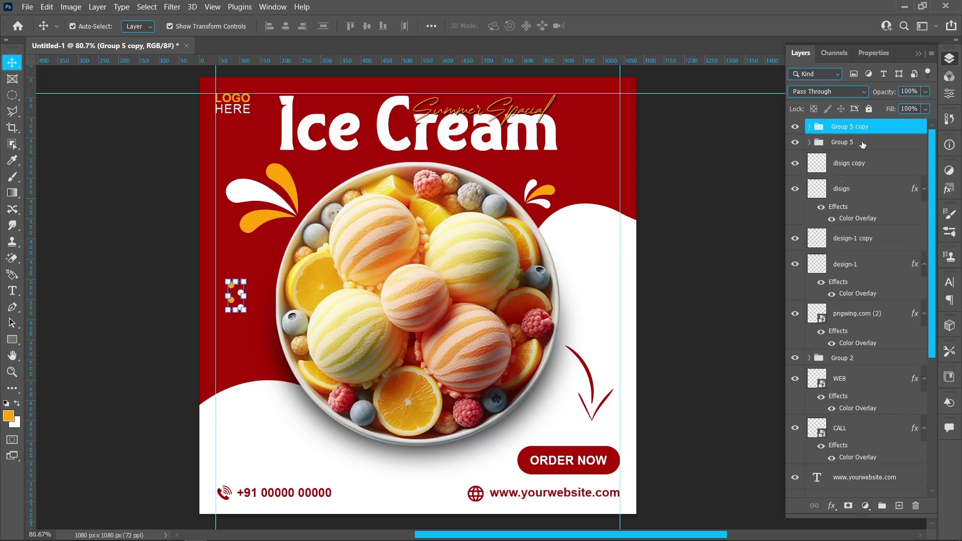
pyautogui.hotkey('shift', 'Right')
pyautogui.hotkey('shift', 'Right')
pyautogui.hotkey('shift', 'Right')
pyautogui.hotkey('shift', 'Right')
pyautogui.hotkey('shift', 'Right')
pyautogui.hotkey('shift', 'Right')
pyautogui.hotkey('shift', 'Right')
pyautogui.hotkey('shift', 'Right')
pyautogui.hotkey('shift', 'Right')
pyautogui.hotkey('shift', 'Right')
pyautogui.hotkey('shift', 'Right')
pyautogui.hotkey('shift', 'Right')
pyautogui.hotkey('shift', 'Right')
pyautogui.hotkey('shift', 'Right')
pyautogui.hotkey('shift', 'Right')
pyautogui.hotkey('shift', 'Right')
pyautogui.hotkey('shift', 'Right')
pyautogui.hotkey('shift', 'Right')
pyautogui.hotkey('shift', 'Right')
pyautogui.hotkey('shift', 'Right')
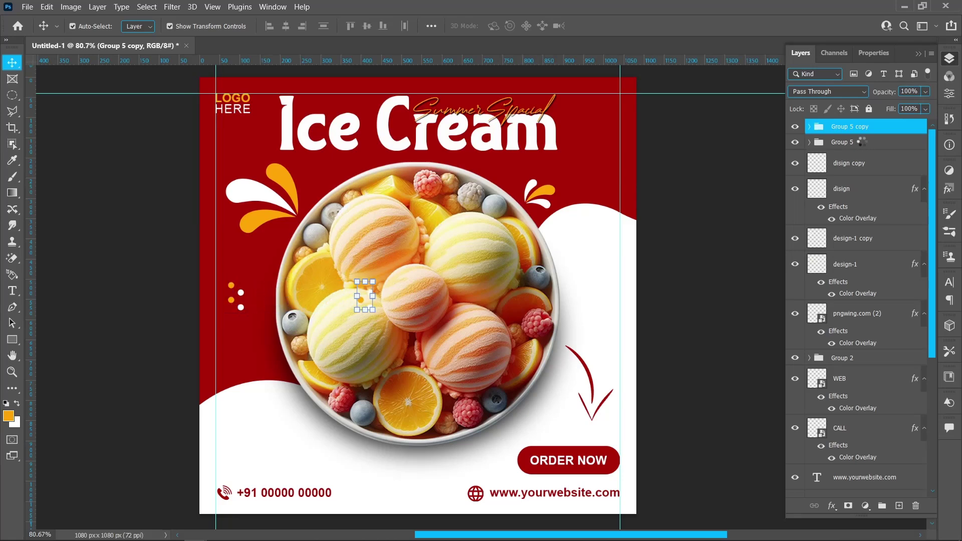
pyautogui.hotkey('shift', 'Right')
pyautogui.hotkey('shift', 'Right')
pyautogui.hotkey('shift', 'Right')
pyautogui.hotkey('shift', 'Right')
pyautogui.hotkey('shift', 'Right')
pyautogui.hotkey('shift', 'Right')
pyautogui.hotkey('shift', 'Right')
pyautogui.hotkey('shift', 'Right')
pyautogui.hotkey('shift', 'Right')
pyautogui.hotkey('shift', 'Right')
pyautogui.hotkey('shift', 'Right')
pyautogui.hotkey('shift', 'Right')
pyautogui.hotkey('shift', 'Right')
pyautogui.hotkey('shift', 'Right')
pyautogui.hotkey('shift', 'Right')
pyautogui.hotkey('shift', 'Right')
pyautogui.hotkey('shift', 'Right')
pyautogui.hotkey('shift', 'Right')
pyautogui.hotkey('shift', 'Right')
pyautogui.hotkey('shift', 'Right')
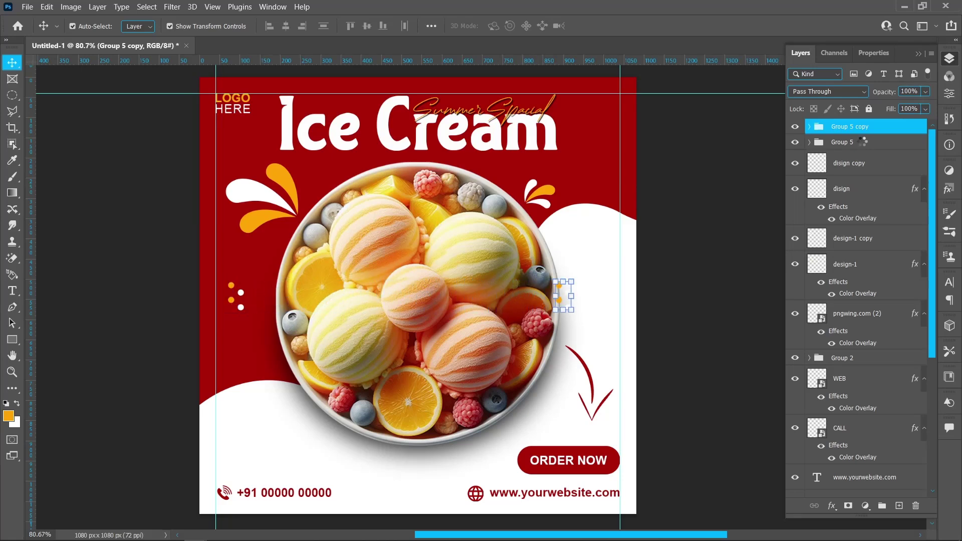
pyautogui.hotkey('shift', 'Right')
pyautogui.hotkey('shift', 'Up')
pyautogui.hotkey('shift', 'Up')
pyautogui.hotkey('shift', 'Up')
pyautogui.hotkey('shift', 'Up')
pyautogui.hotkey('shift', 'Up')
pyautogui.hotkey('shift', 'Up')
pyautogui.hotkey('shift', 'Up')
pyautogui.hotkey('shift', 'Up')
pyautogui.hotkey('shift', 'Up')
pyautogui.hotkey('shift', 'Up')
pyautogui.hotkey('shift', 'Up')
pyautogui.hotkey('shift', 'Up')
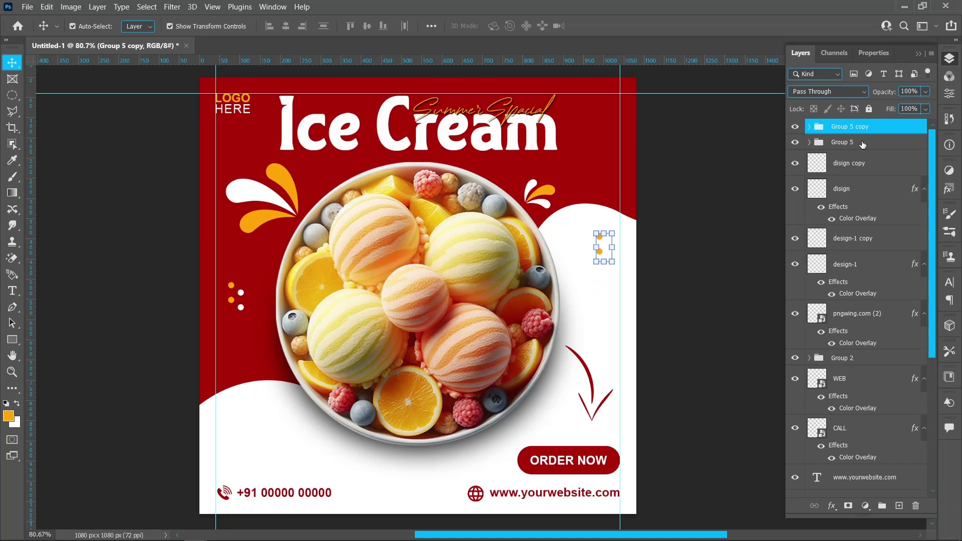
# Step: Change the Color Overlay of Group 3 inside Group 5 copy to the dark red sampled from the background
pyautogui.click(810, 127)
pyautogui.click(872, 182)
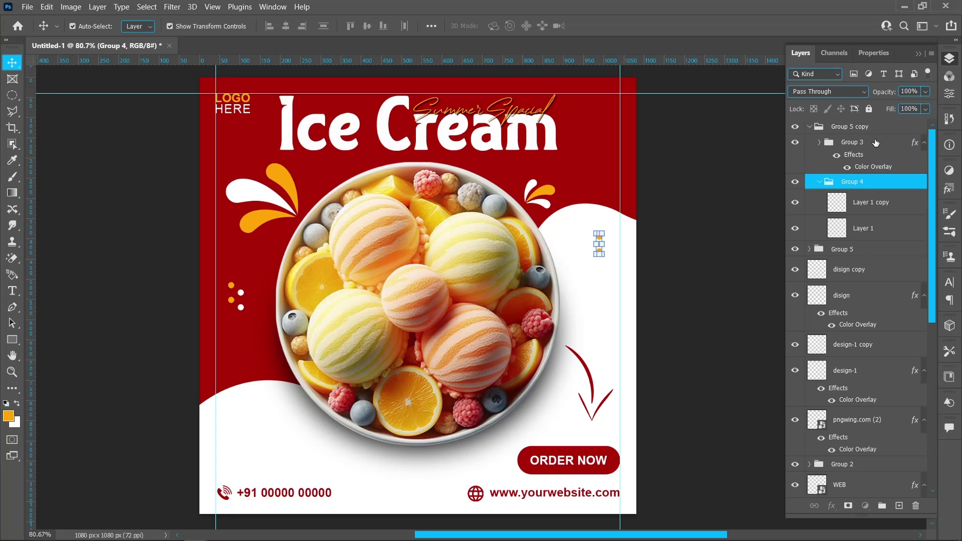
pyautogui.click(876, 143)
pyautogui.doubleClick(880, 171)
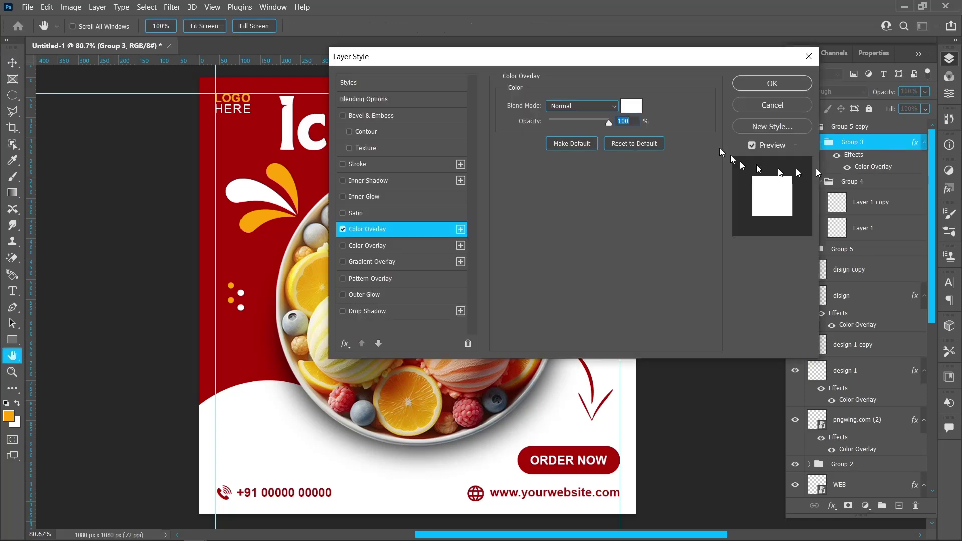
pyautogui.click(632, 106)
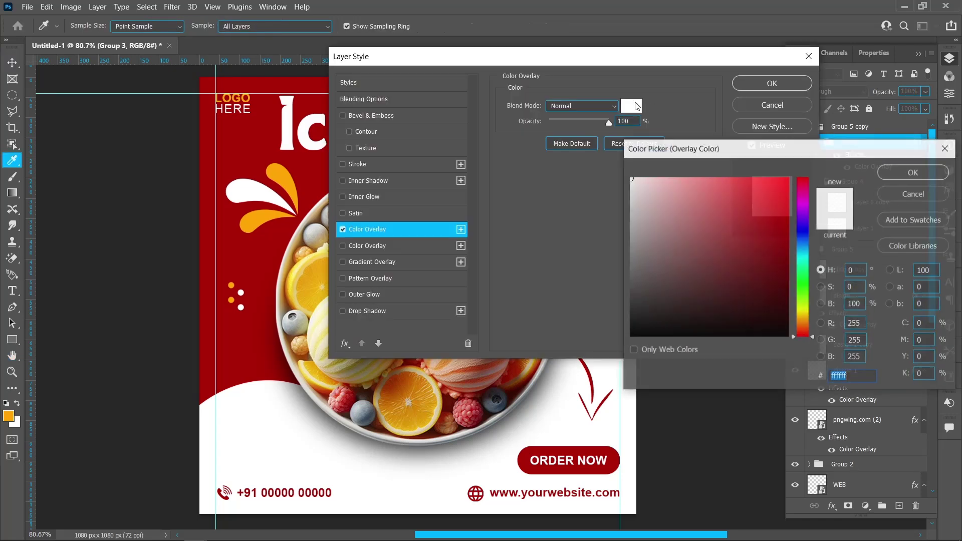
pyautogui.click(308, 176)
pyautogui.click(914, 172)
pyautogui.click(772, 84)
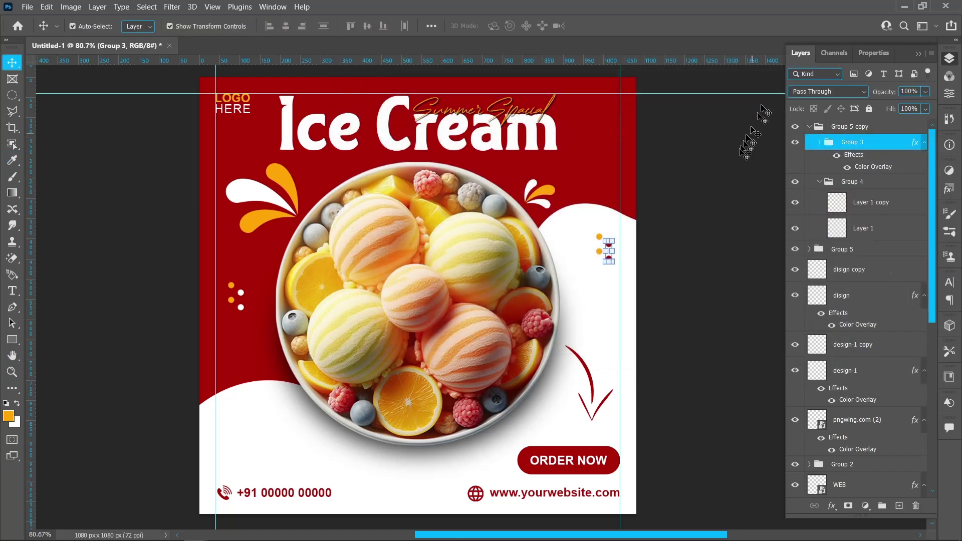
# Step: Collapse Group 5 copy and move the original Group 5 dots down 140 px along the left side of the bowl
pyautogui.click(810, 127)
pyautogui.click(871, 144)
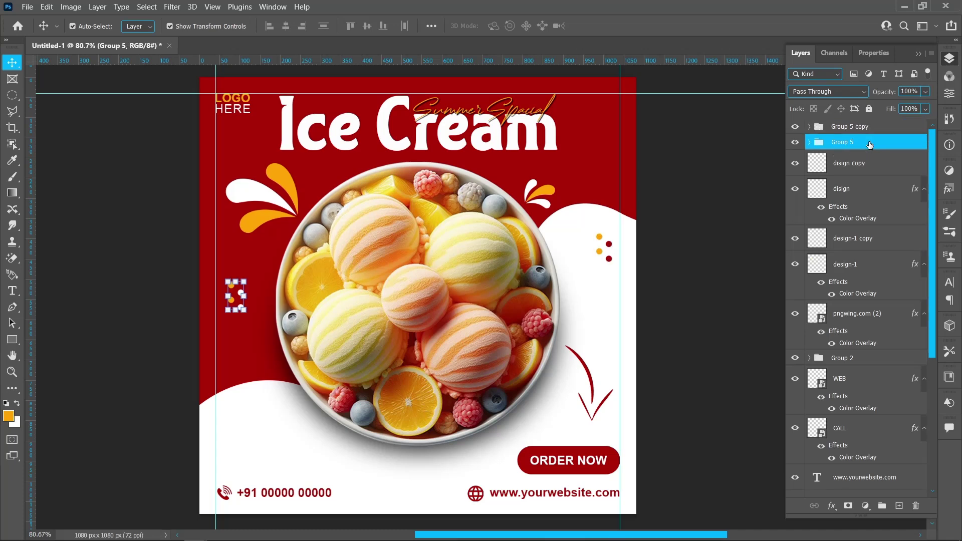
pyautogui.hotkey('shift', 'Down')
pyautogui.hotkey('shift', 'Down')
pyautogui.hotkey('shift', 'Down')
pyautogui.hotkey('shift', 'Down')
pyautogui.hotkey('shift', 'Down')
pyautogui.hotkey('shift', 'Down')
pyautogui.hotkey('shift', 'Down')
pyautogui.hotkey('shift', 'Down')
pyautogui.hotkey('shift', 'Down')
pyautogui.hotkey('shift', 'Down')
pyautogui.hotkey('shift', 'Down')
pyautogui.hotkey('shift', 'Down')
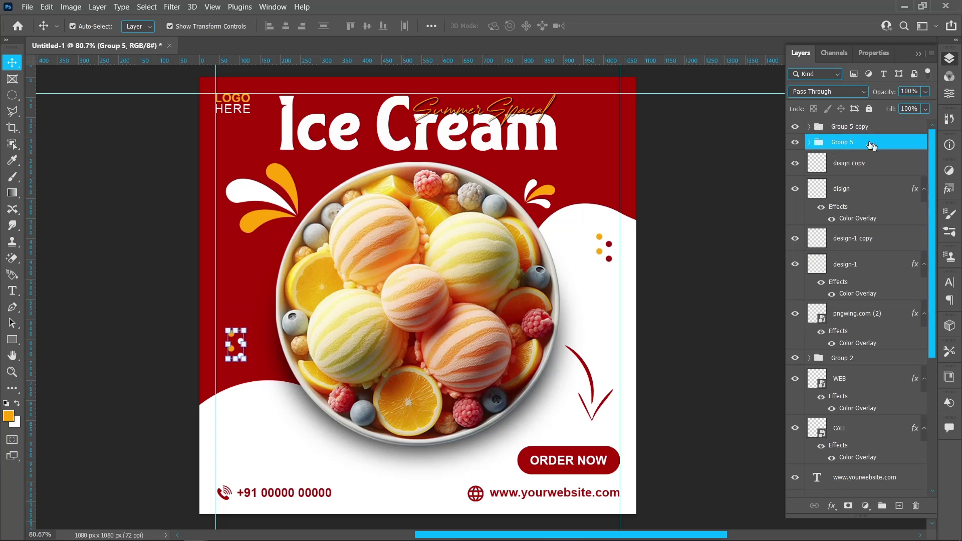
pyautogui.hotkey('shift', 'Down')
pyautogui.hotkey('shift', 'Down')
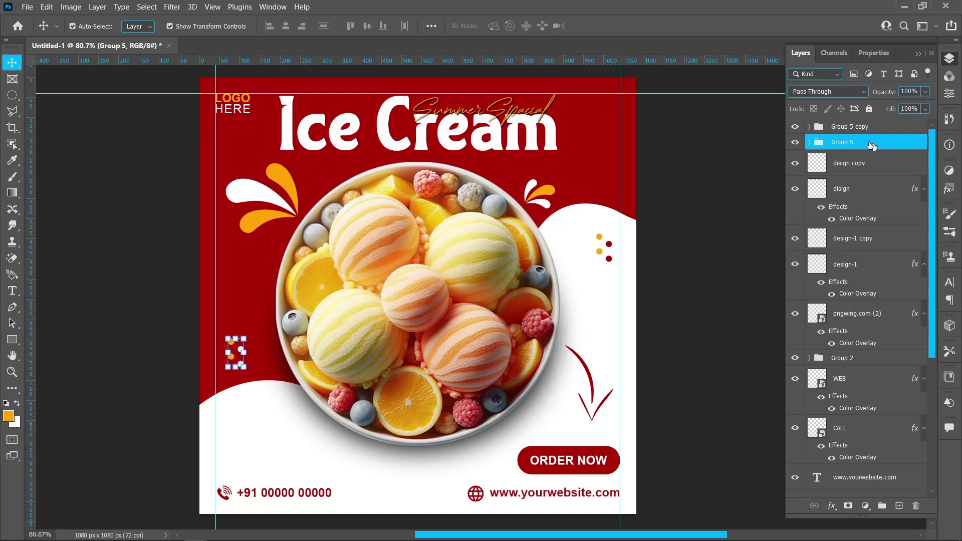
# Step: Rotate the red arrow above the ORDER NOW button to an angle of 27.33° and deselect it
pyautogui.click(717, 262)
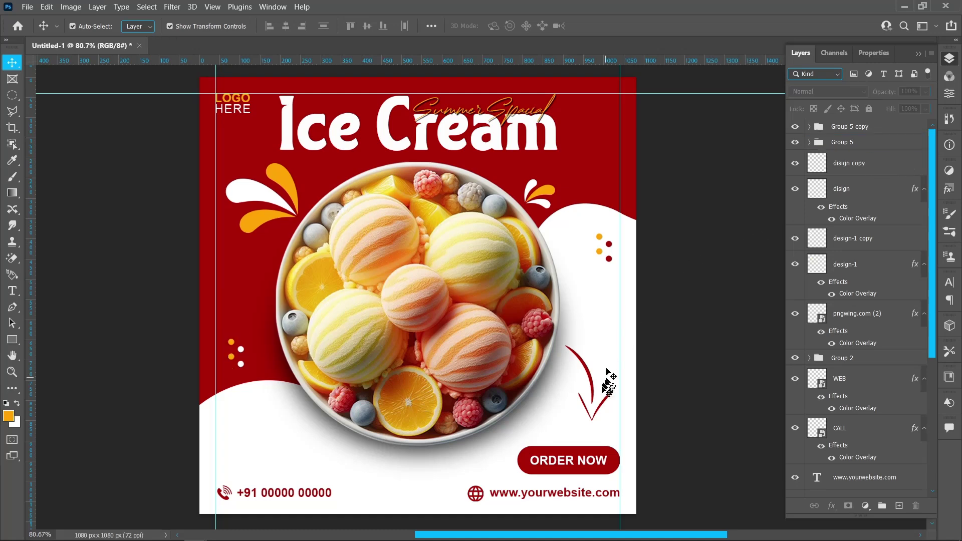
pyautogui.click(592, 398)
pyautogui.moveTo(616, 338); pyautogui.dragTo(617, 353)
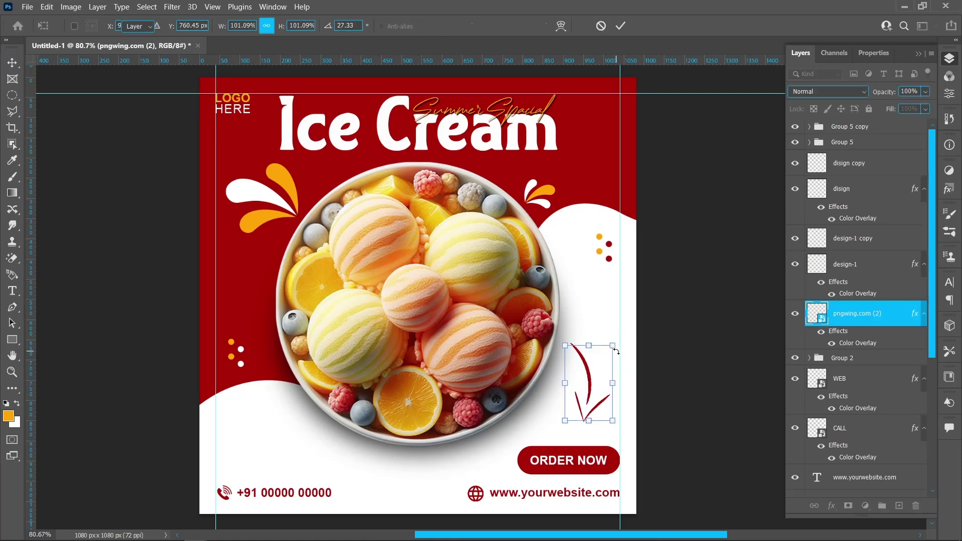
pyautogui.press('Return')
pyautogui.click(689, 327)
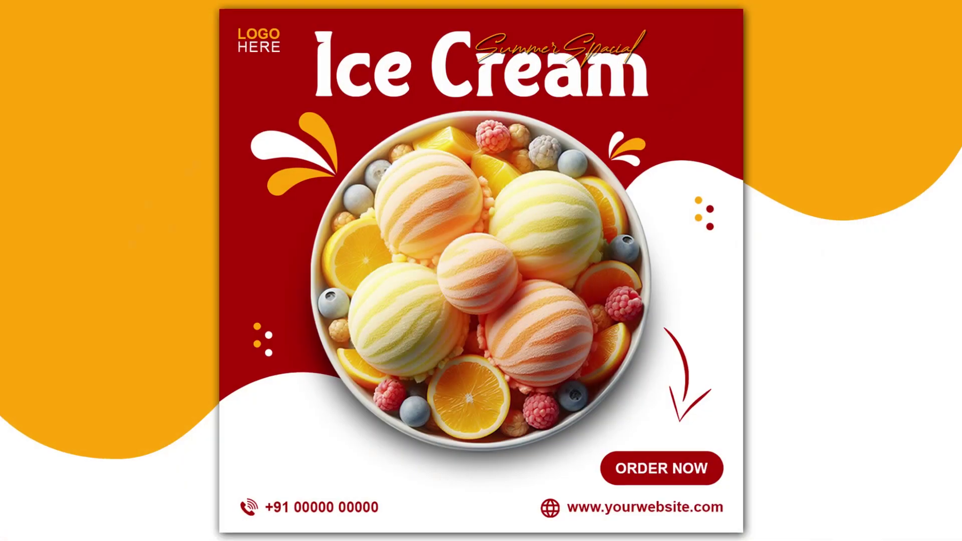